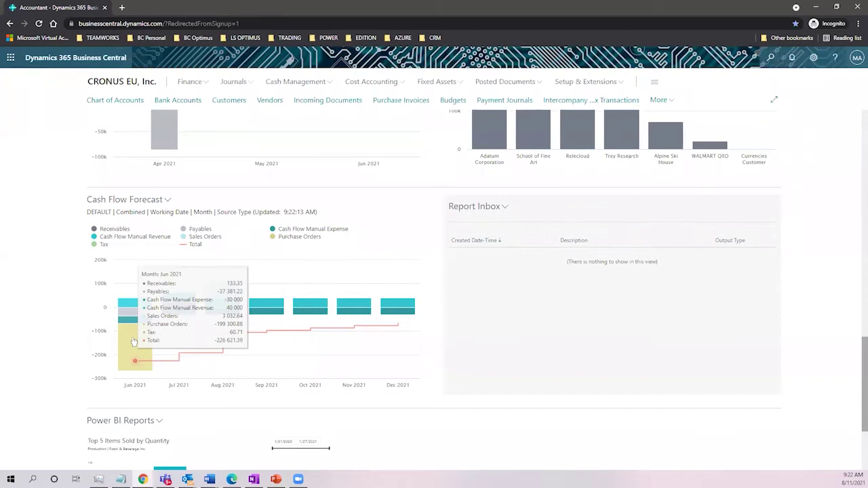
# Open the ledger entries behind the June 2021 purchase orders in the Cash Flow Forecast chart and view them in the expanded list
pyautogui.click(134, 341)
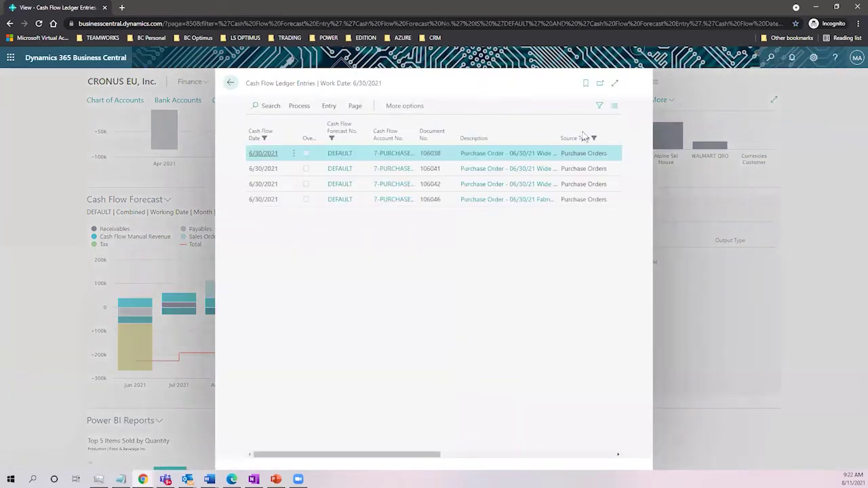
pyautogui.click(616, 84)
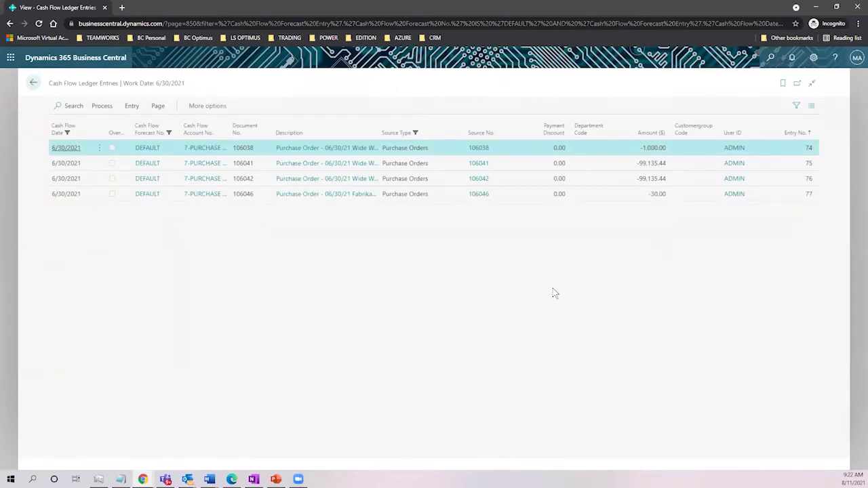
pyautogui.click(652, 166)
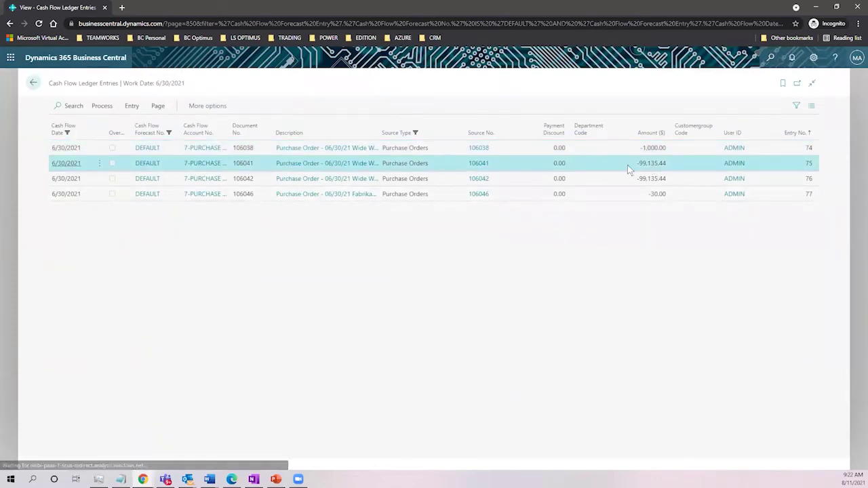
# Review the lines and totals of source purchase order 106041, and return to the beginning of the home page
pyautogui.click(478, 163)
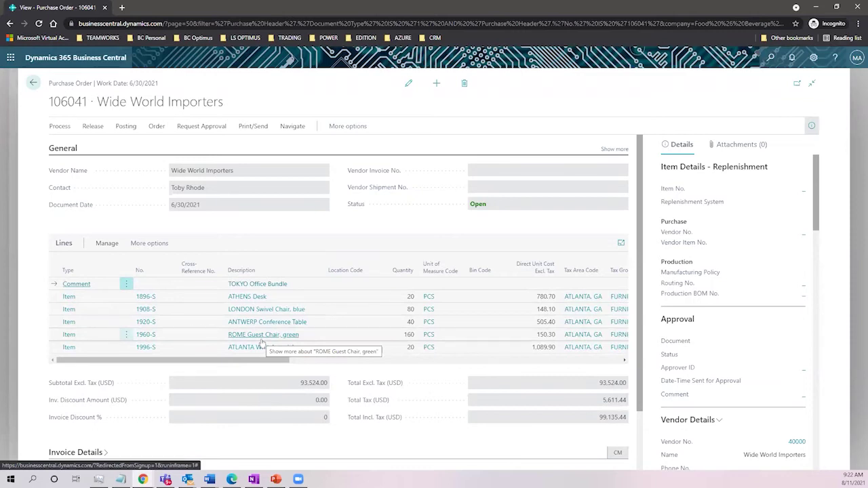
pyautogui.moveTo(598, 385); pyautogui.dragTo(624, 392)
pyautogui.click(561, 385)
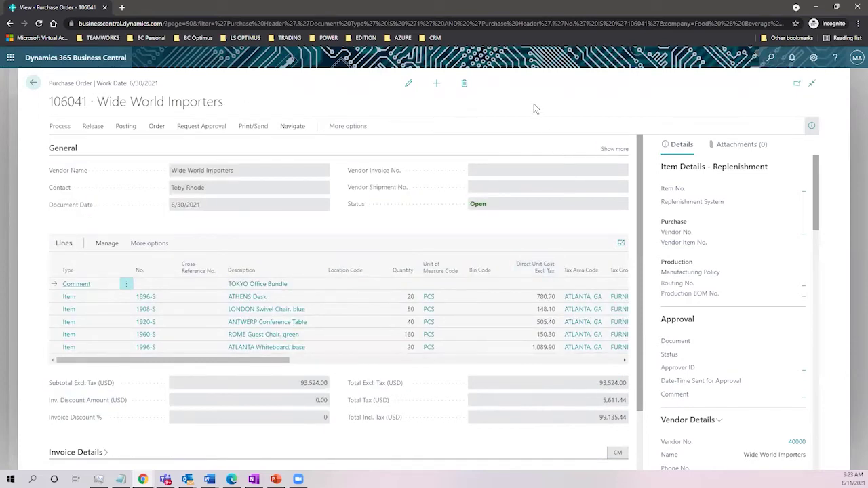
pyautogui.click(35, 83)
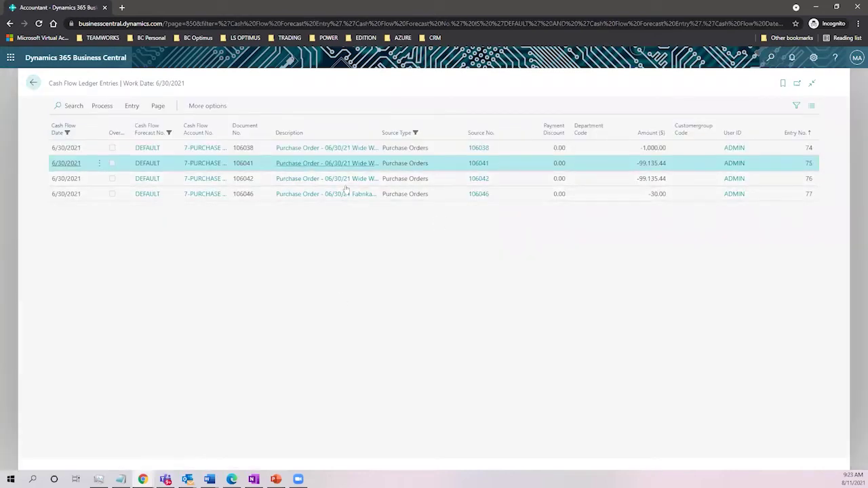
pyautogui.click(33, 83)
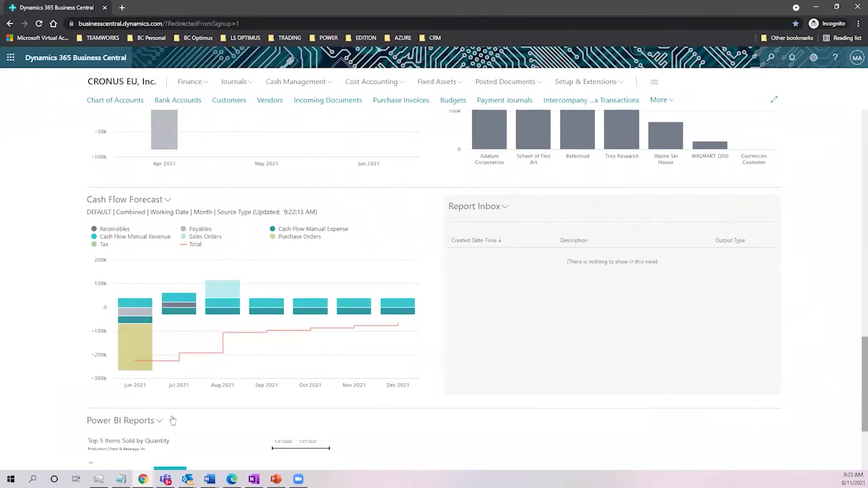
pyautogui.moveTo(139, 364)
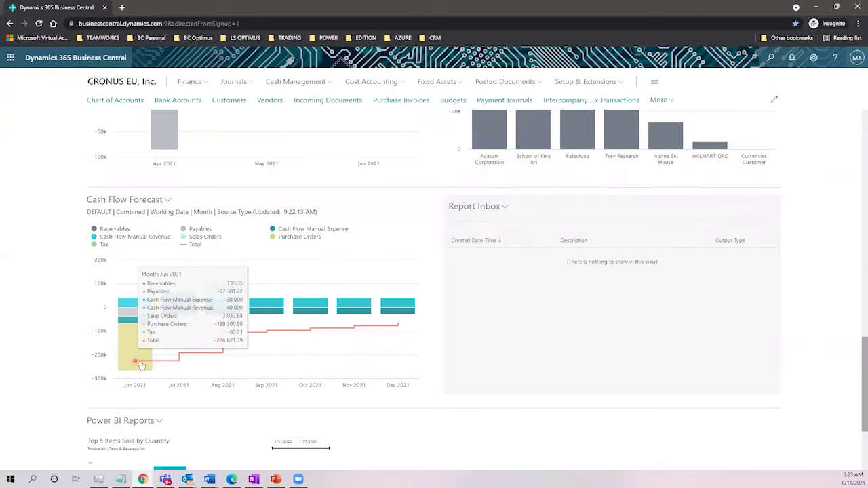
pyautogui.scroll(15, 242, 334)
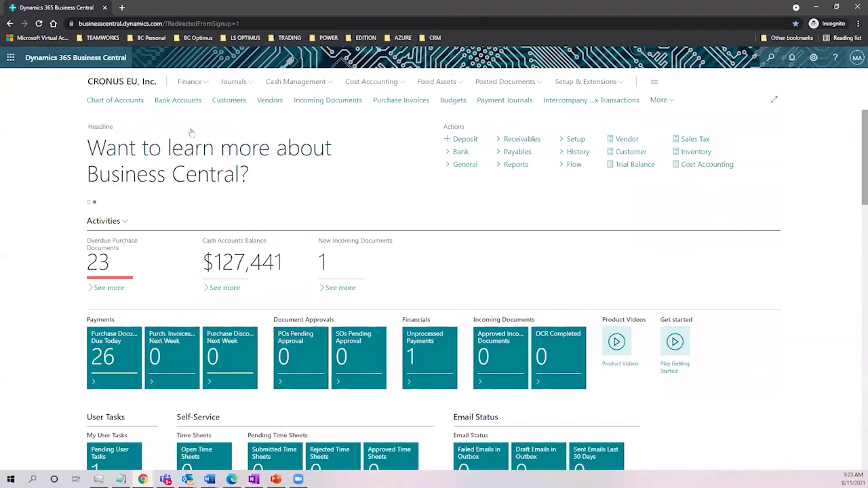
# Search for "item" and open the Items list
pyautogui.click(770, 58)
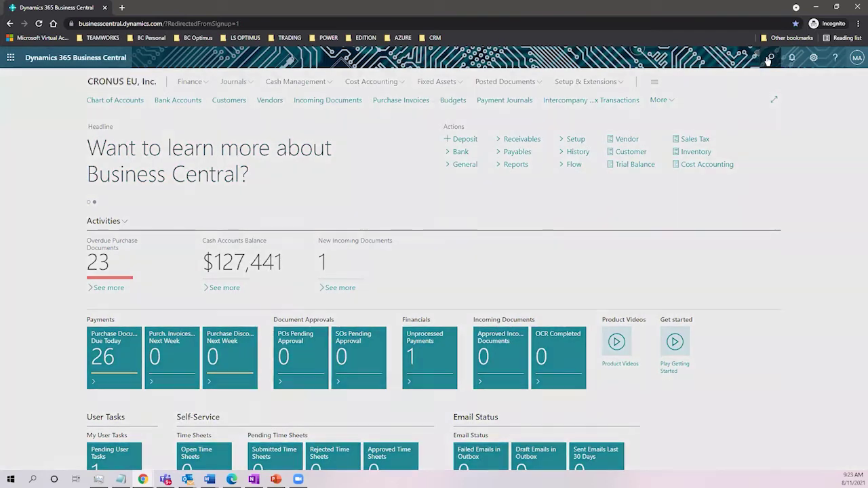
pyautogui.write('item')
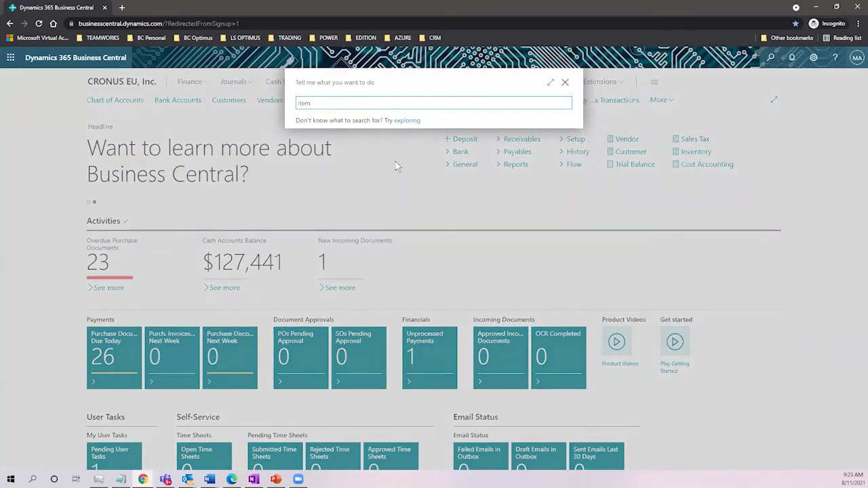
pyautogui.click(323, 212)
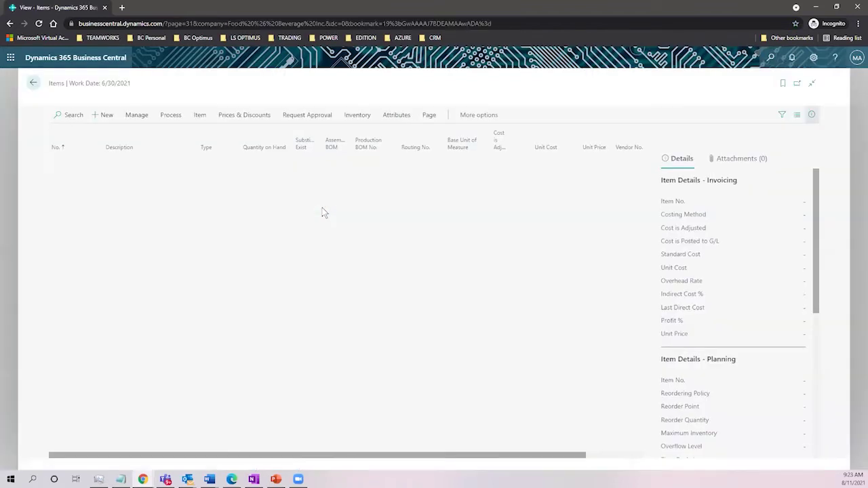
# Show the Items list as tiles with the filter pane displayed, browse the item pictures, and return to the home page
pyautogui.click(796, 127)
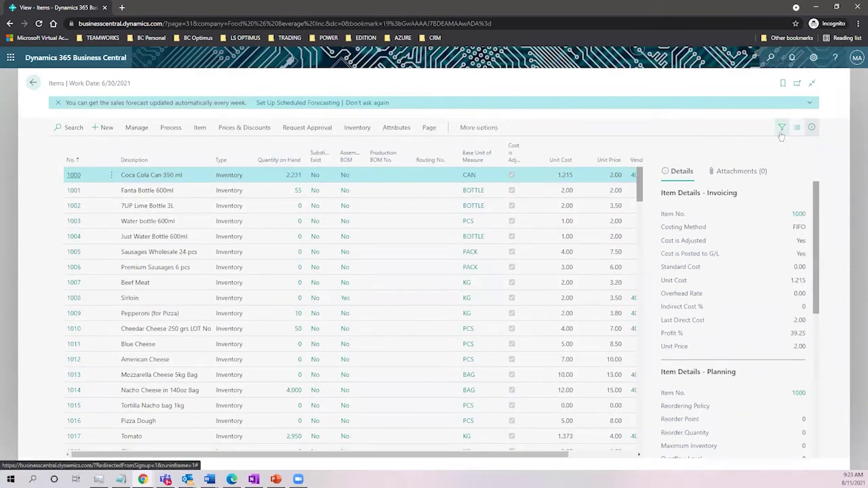
pyautogui.click(798, 129)
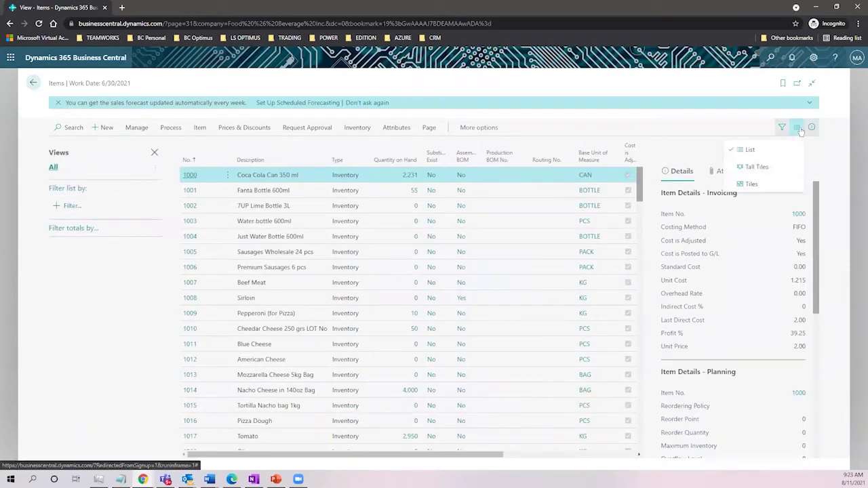
pyautogui.click(773, 183)
pyautogui.scroll(-4, 285, 268)
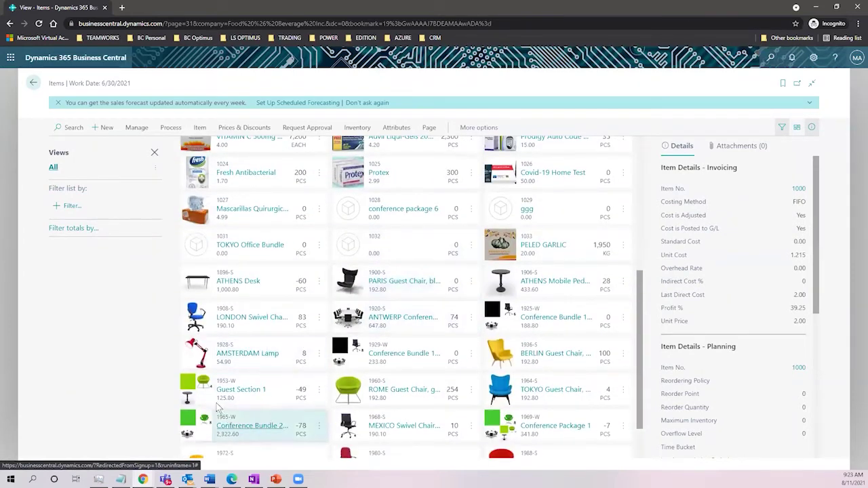
pyautogui.scroll(-2, 376, 342)
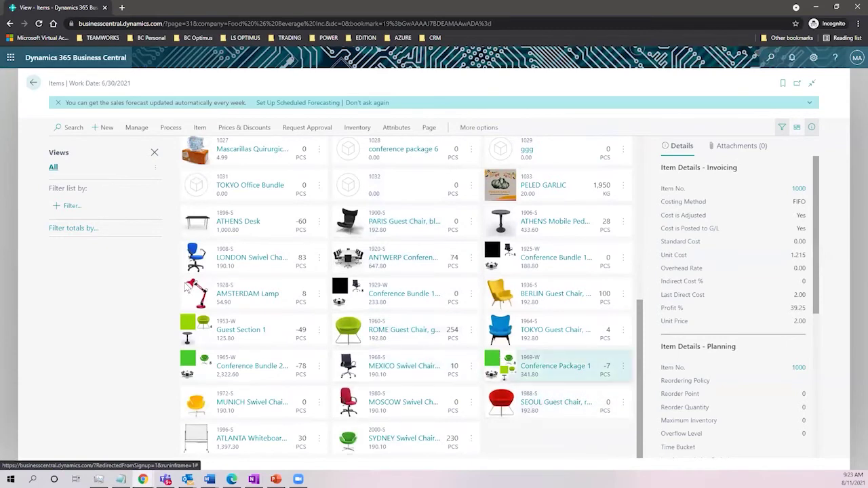
pyautogui.click(33, 87)
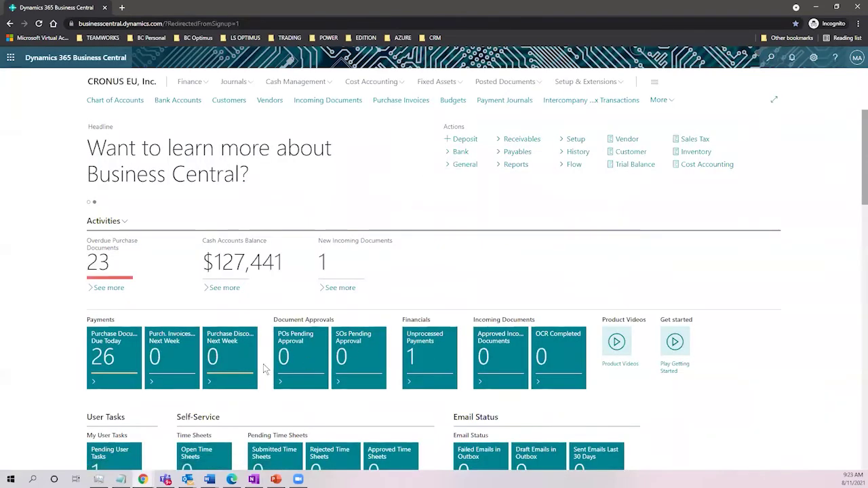
pyautogui.scroll(-1, 339, 329)
pyautogui.scroll(-4, 337, 325)
pyautogui.scroll(-3, 244, 403)
pyautogui.scroll(8, 339, 352)
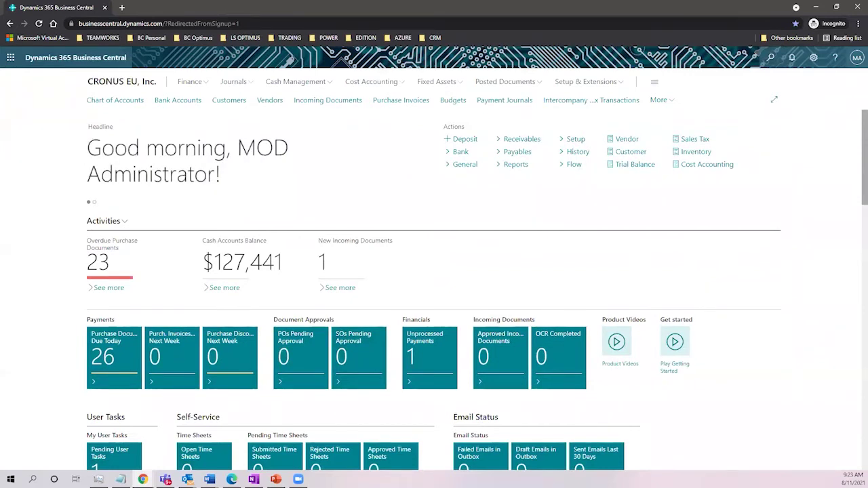
# Search for "cash flow ac" and open the Chart of Cash Flow Accounts
pyautogui.click(769, 61)
pyautogui.write('cash flo')
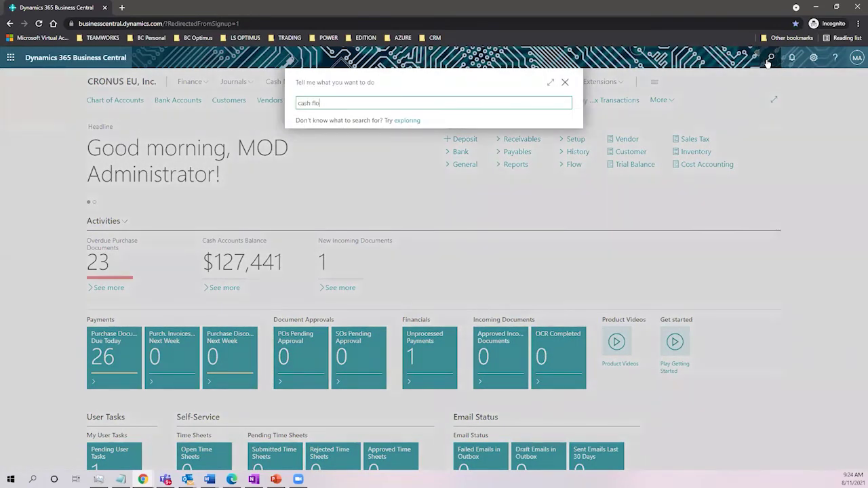
pyautogui.write('w ac')
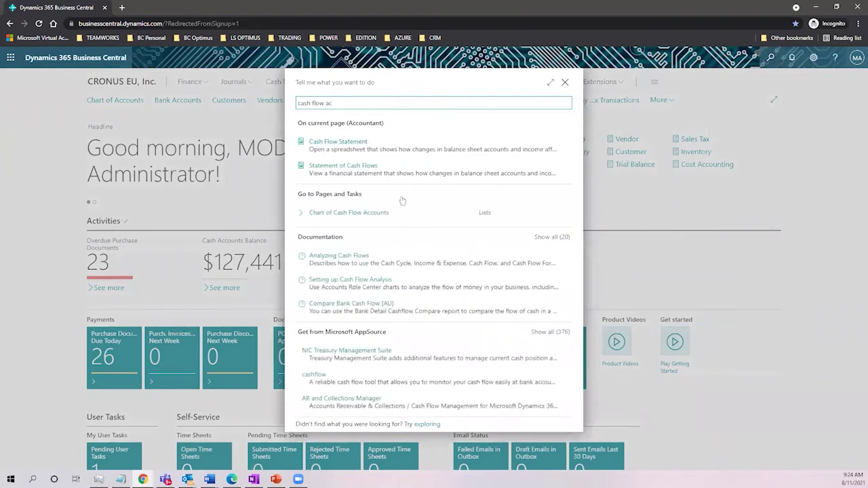
pyautogui.click(396, 211)
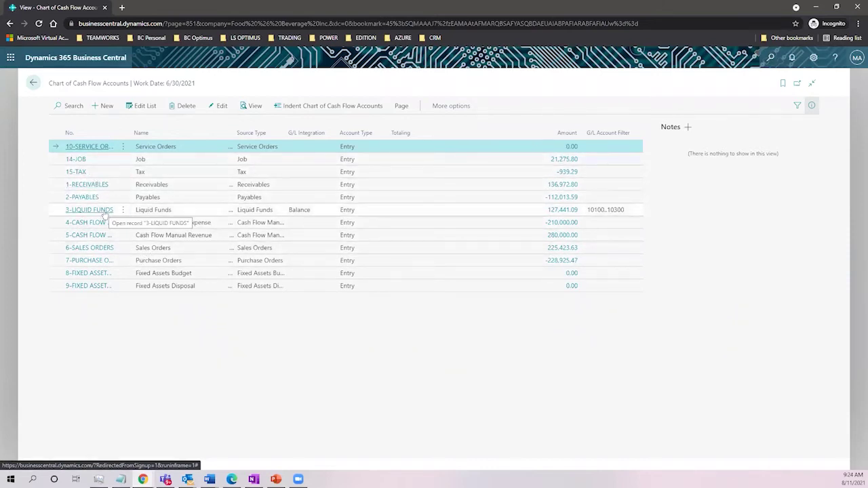
# Examine the Liquid Funds account's G/L account filter and the Receivables and Payables accounts in the chart of cash flow accounts
pyautogui.click(607, 212)
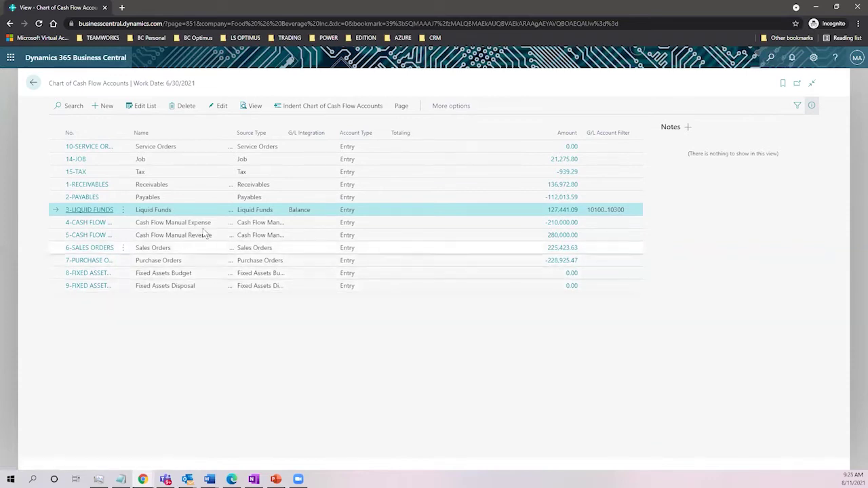
pyautogui.click(171, 187)
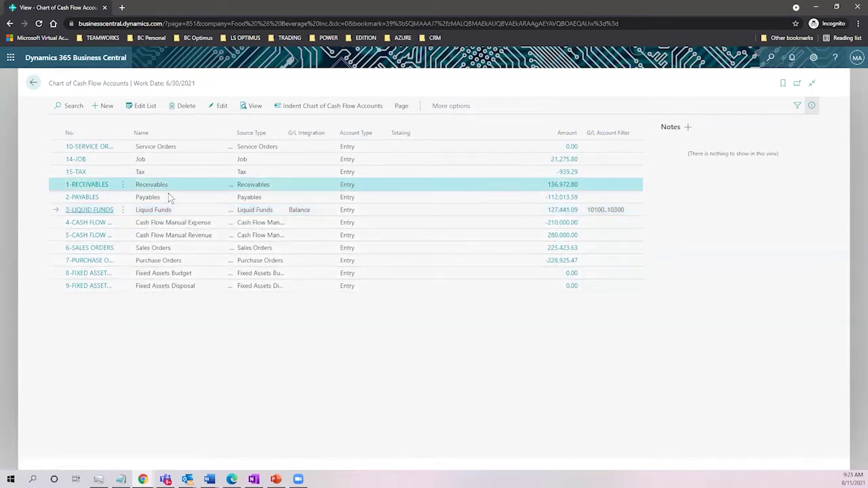
pyautogui.click(164, 201)
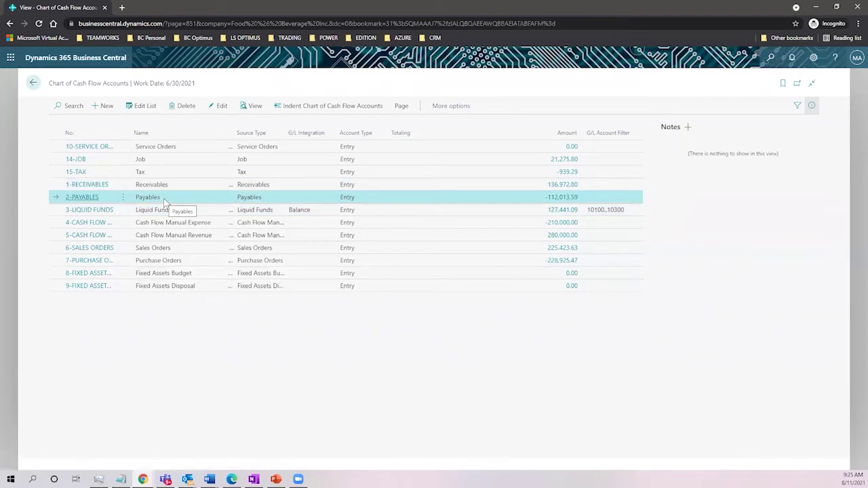
# Open the 2-PAYABLES account card, review its Account Type and G/L Integration options, and return to the chart of accounts
pyautogui.click(218, 105)
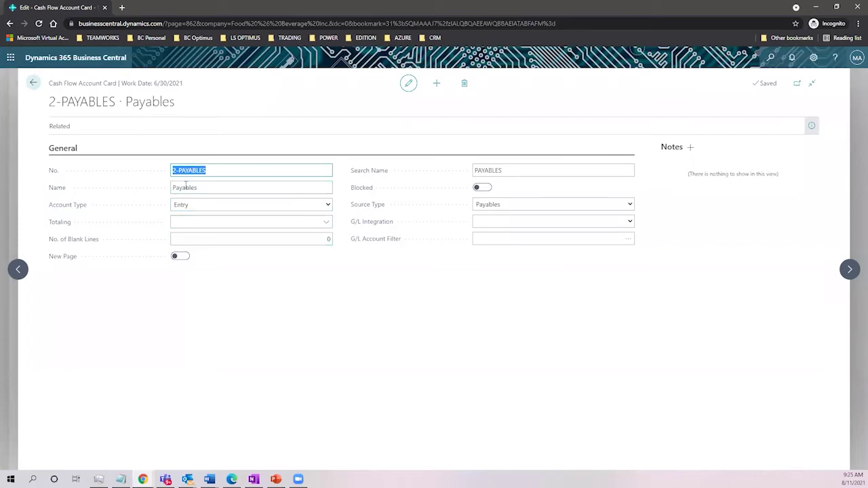
pyautogui.click(226, 206)
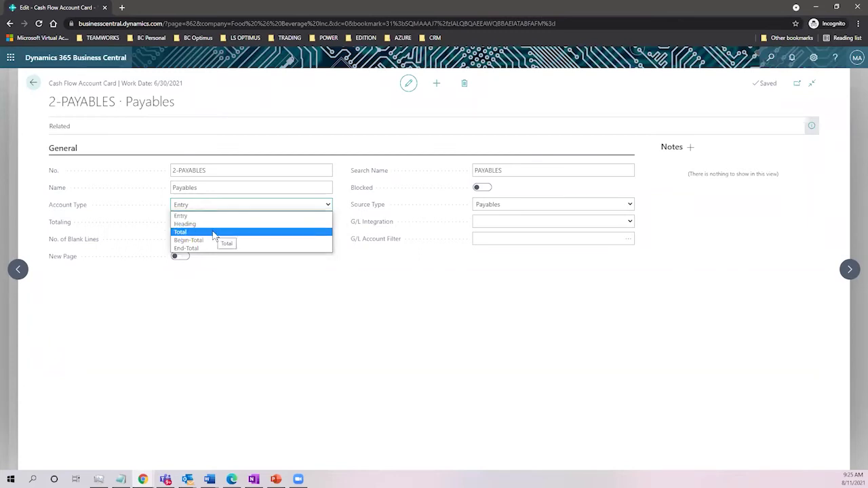
pyautogui.click(385, 320)
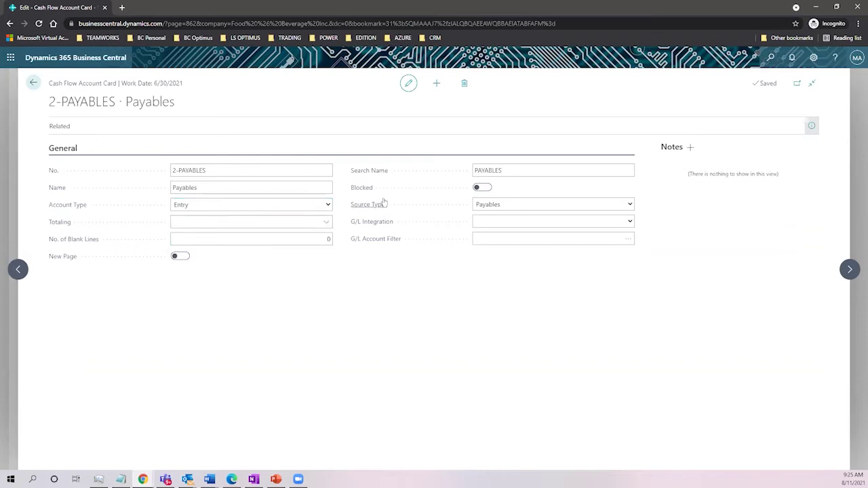
pyautogui.click(628, 222)
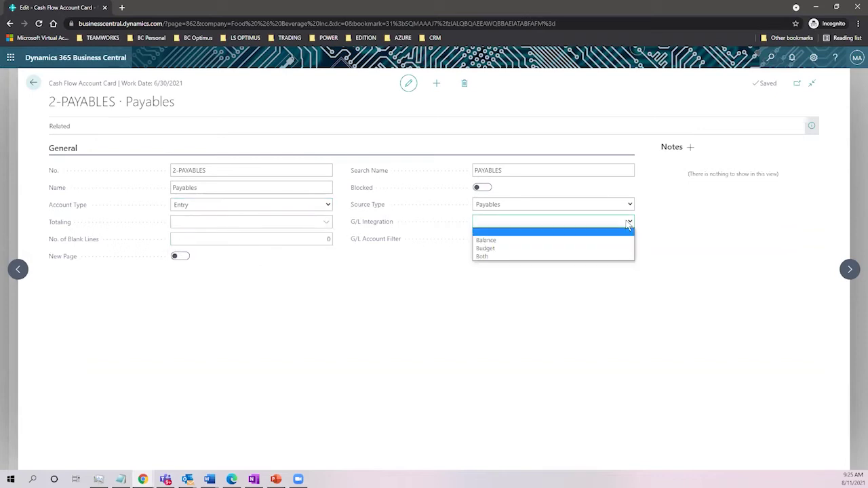
pyautogui.click(312, 327)
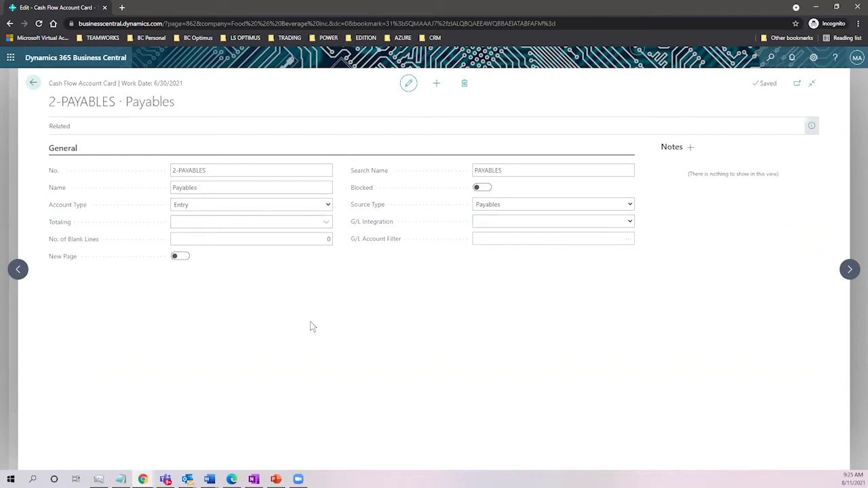
pyautogui.click(33, 82)
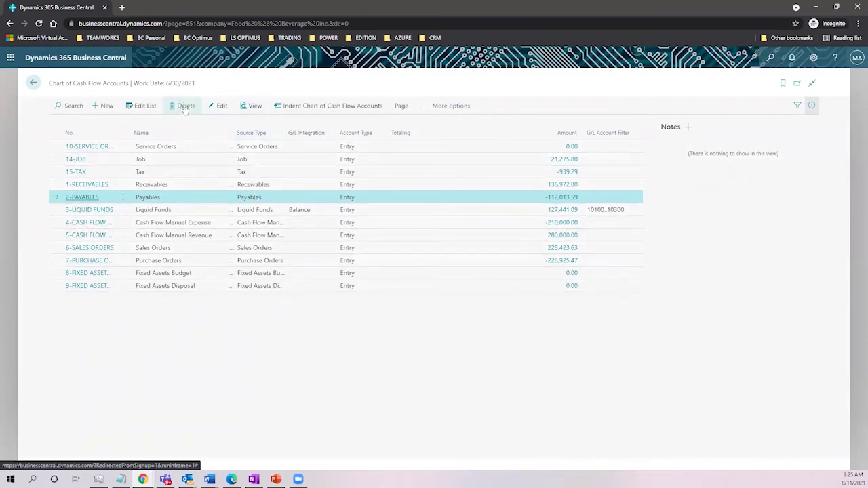
pyautogui.click(224, 108)
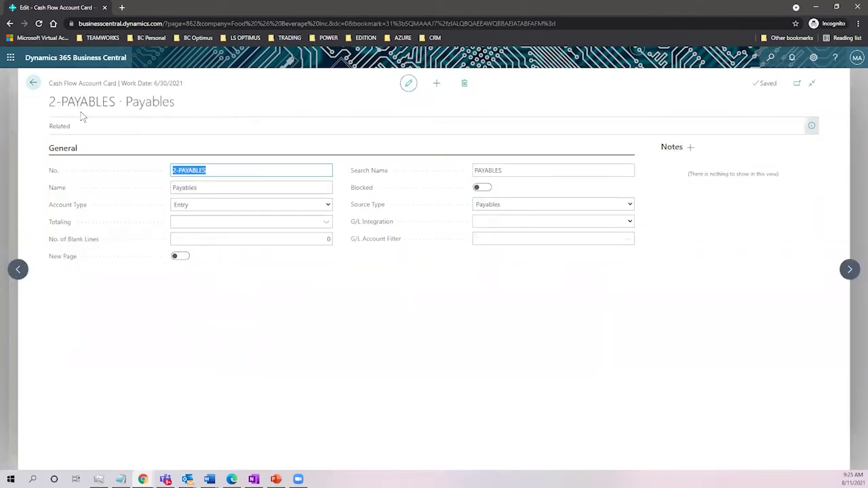
pyautogui.click(32, 83)
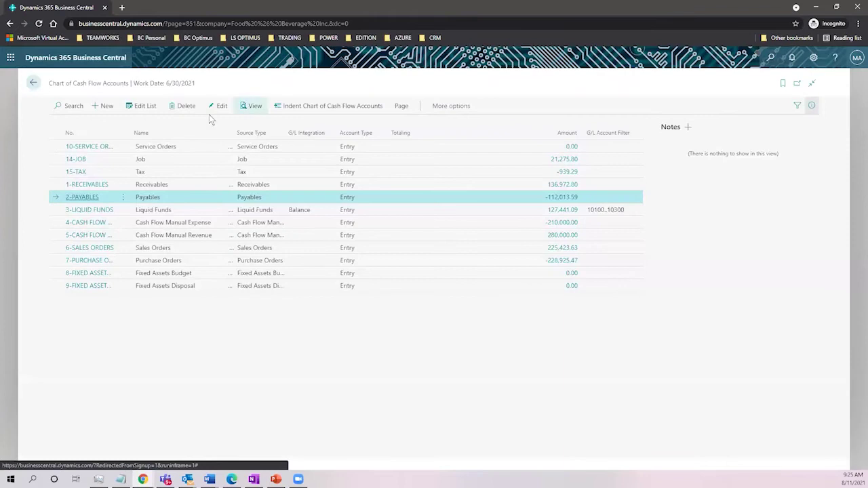
# Make the chart of cash flow accounts editable as a list and view the Source Type options for the Payables account
pyautogui.click(140, 106)
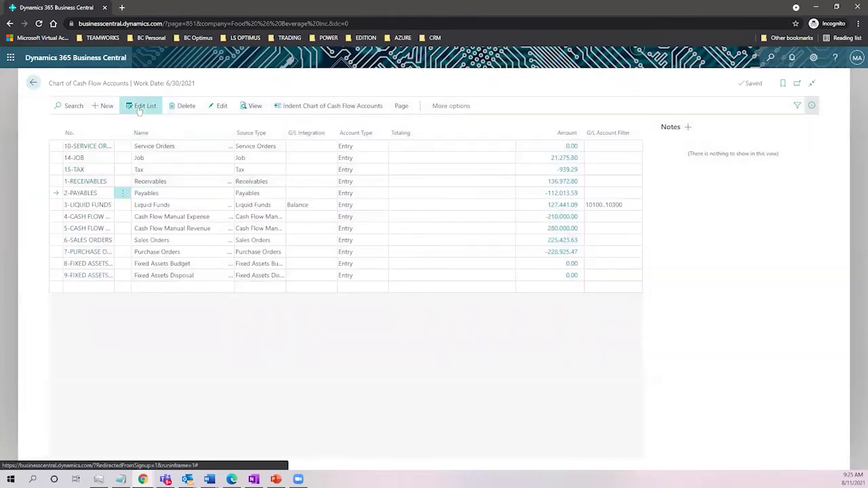
pyautogui.click(280, 194)
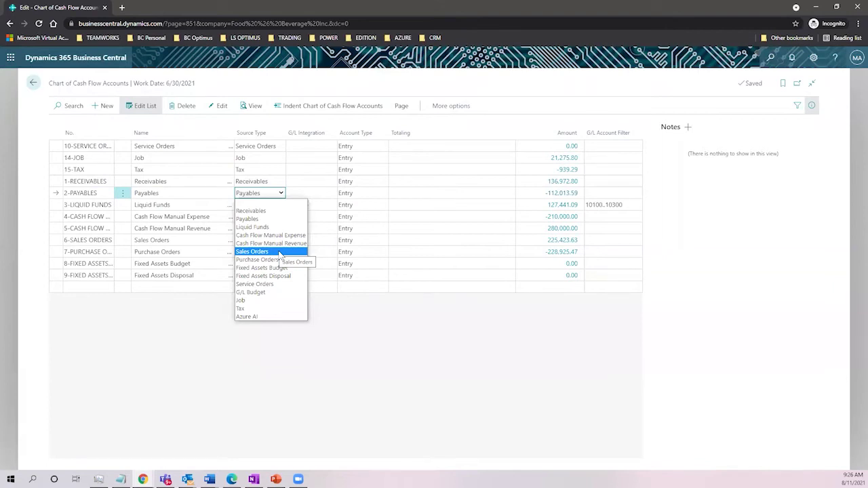
pyautogui.click(379, 347)
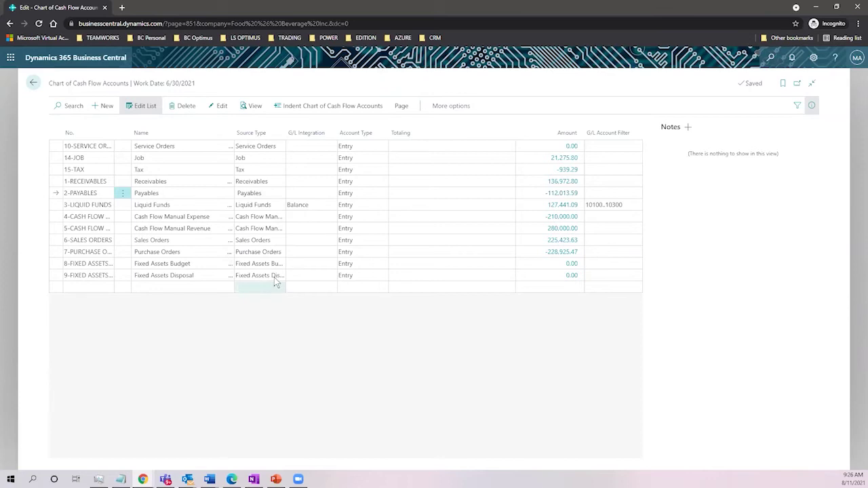
# View the Source Type options for the Receivables account in the chart of cash flow accounts and keep the current choice
pyautogui.click(263, 184)
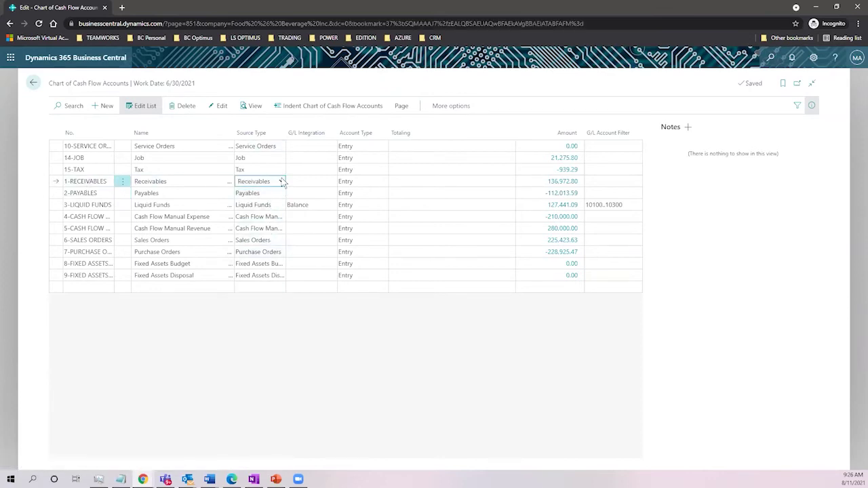
pyautogui.click(280, 181)
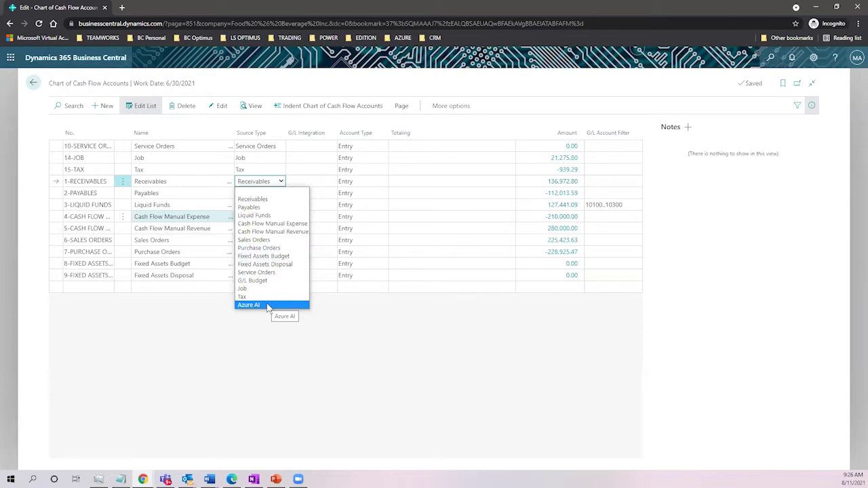
pyautogui.click(409, 358)
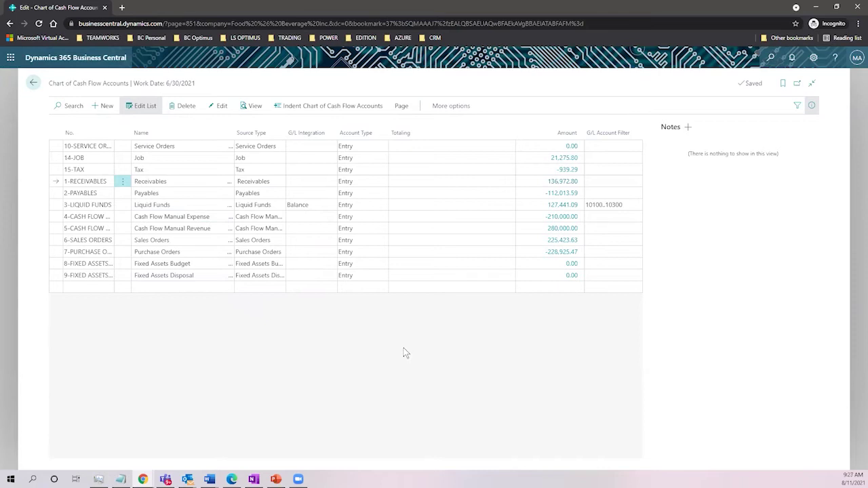
# Review the cash flow ledger entries behind the Tax account's amount, and return to the home page
pyautogui.click(567, 169)
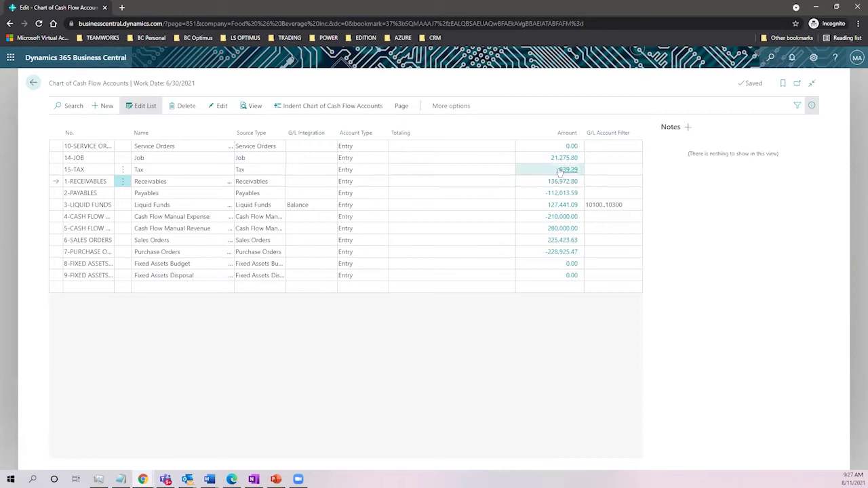
pyautogui.click(565, 172)
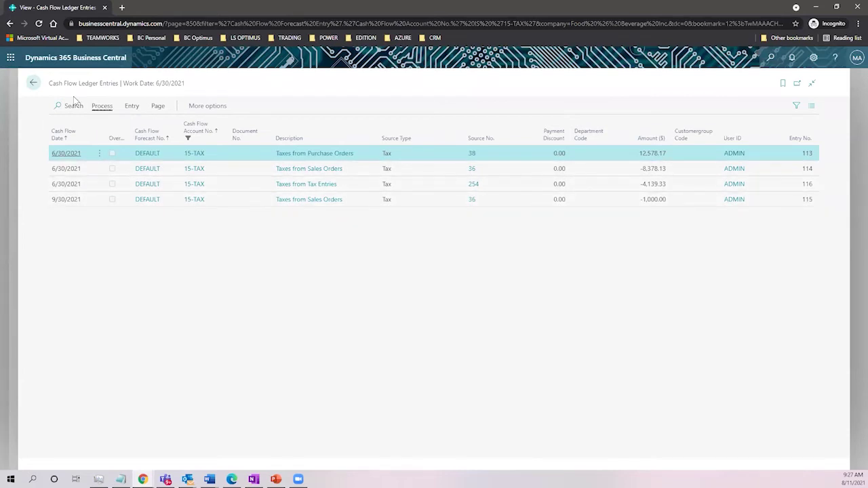
pyautogui.click(34, 84)
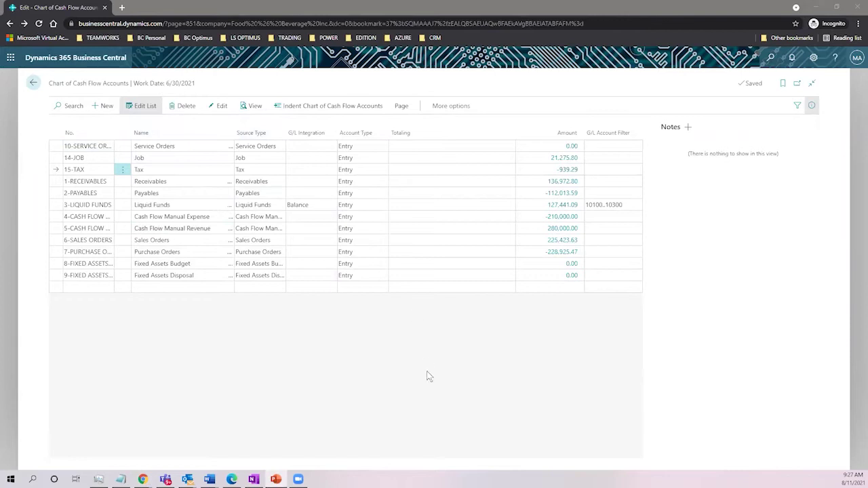
pyautogui.click(34, 83)
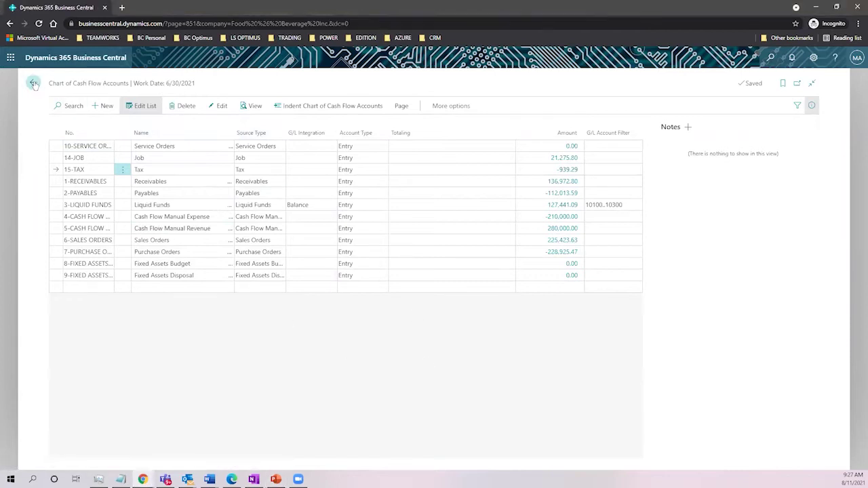
pyautogui.click(34, 85)
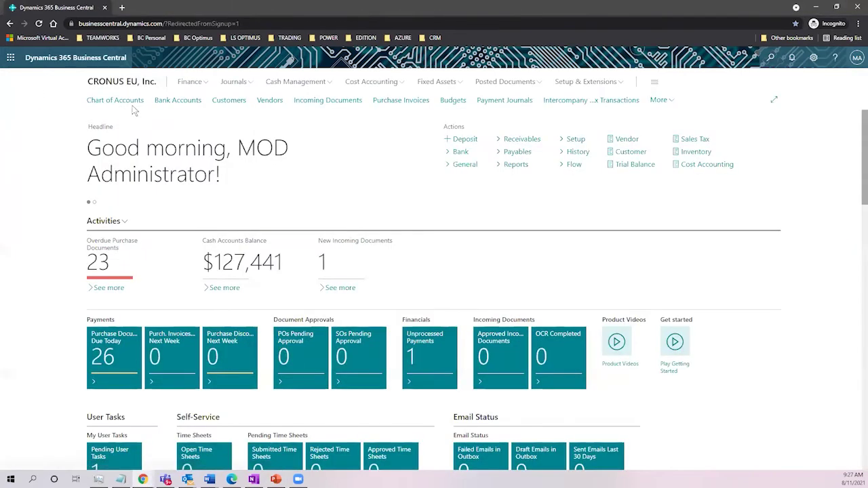
# Open the customer card for Adatum Corporation from the customer list and examine its name, Total Sales and Costs
pyautogui.click(229, 102)
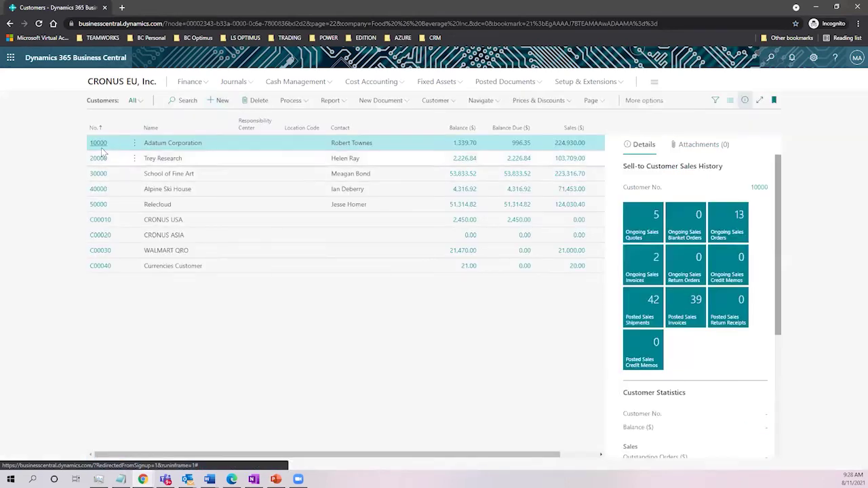
pyautogui.click(98, 143)
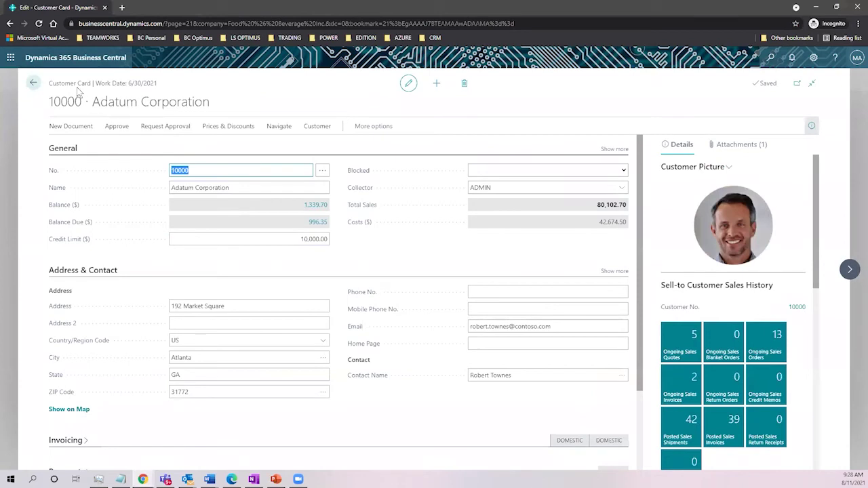
pyautogui.click(50, 89)
pyautogui.moveTo(50, 89); pyautogui.dragTo(163, 90)
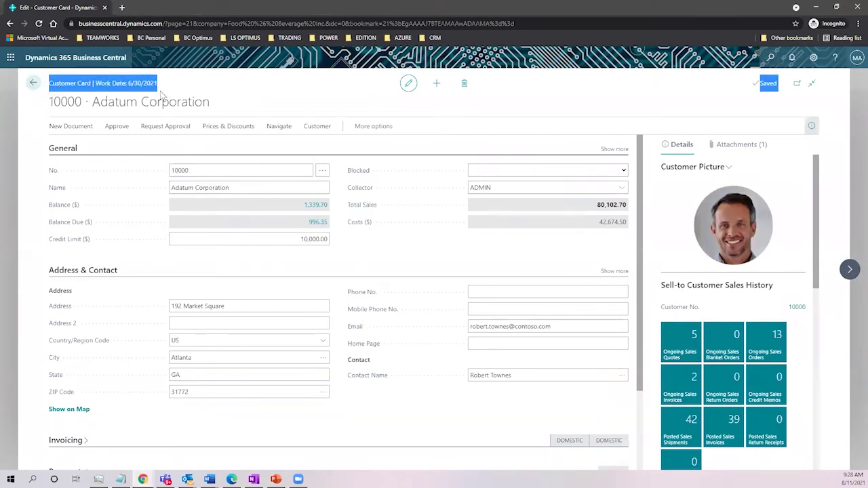
pyautogui.moveTo(93, 102); pyautogui.dragTo(208, 113)
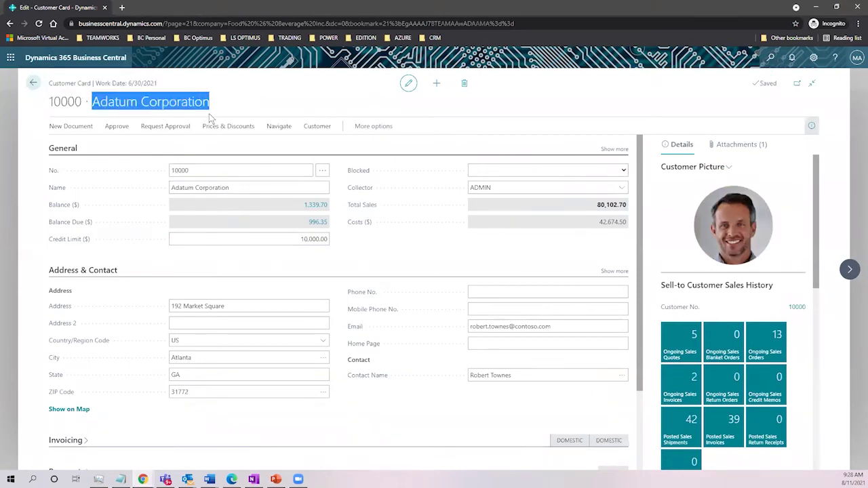
pyautogui.moveTo(596, 205); pyautogui.dragTo(626, 212)
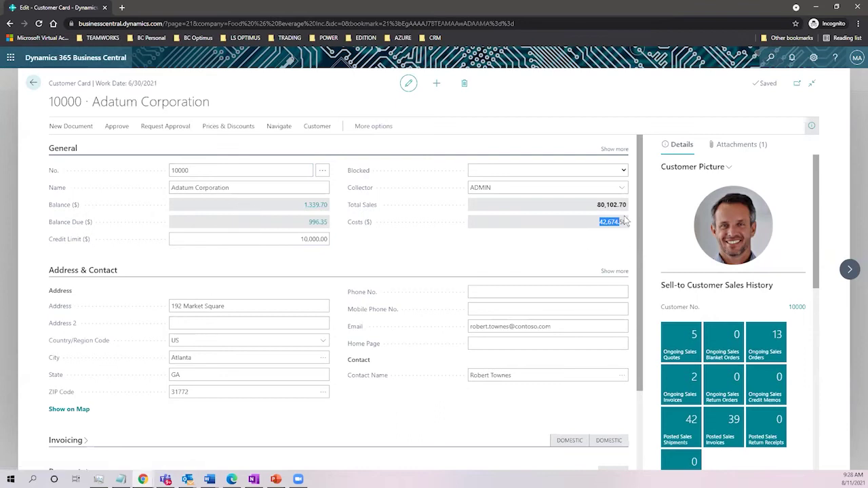
pyautogui.moveTo(594, 206); pyautogui.dragTo(627, 208)
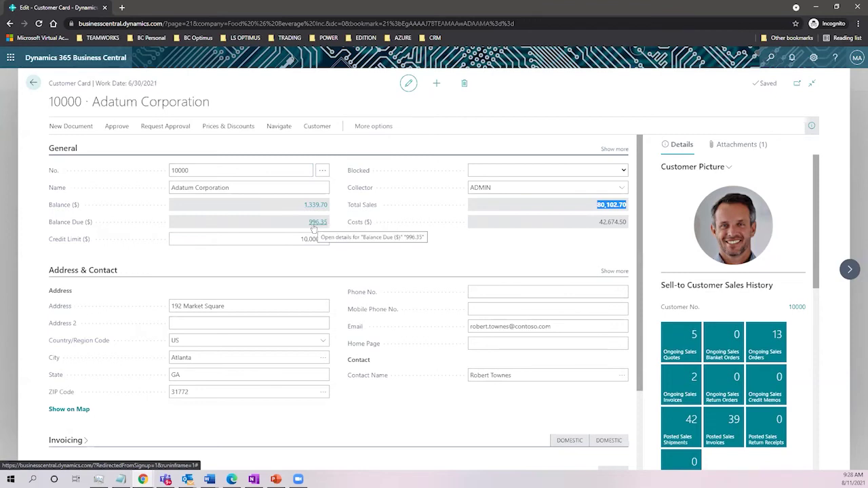
# Expand the Invoicing section of the Adatum Corporation customer card and look through its tax and posting fields
pyautogui.scroll(-3, 280, 267)
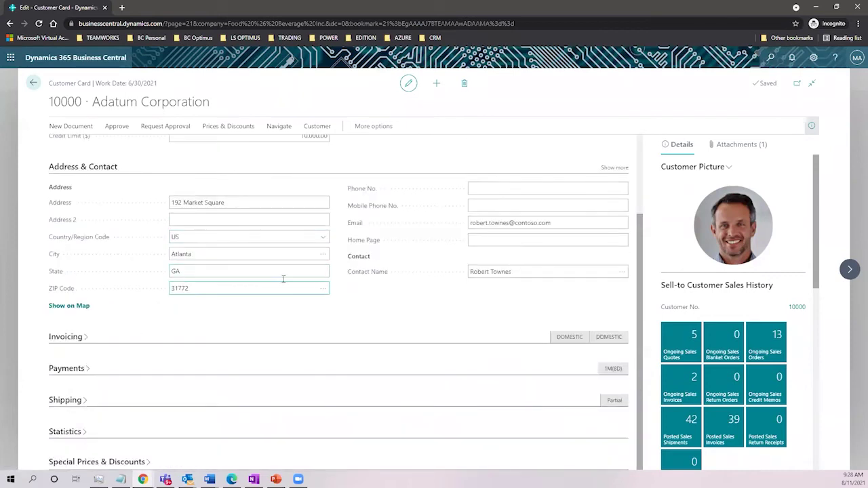
pyautogui.scroll(3, 277, 283)
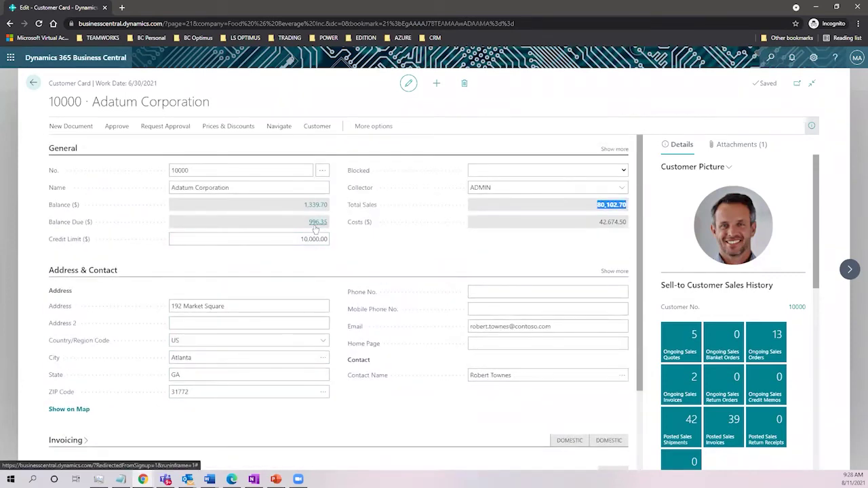
pyautogui.scroll(-3, 152, 375)
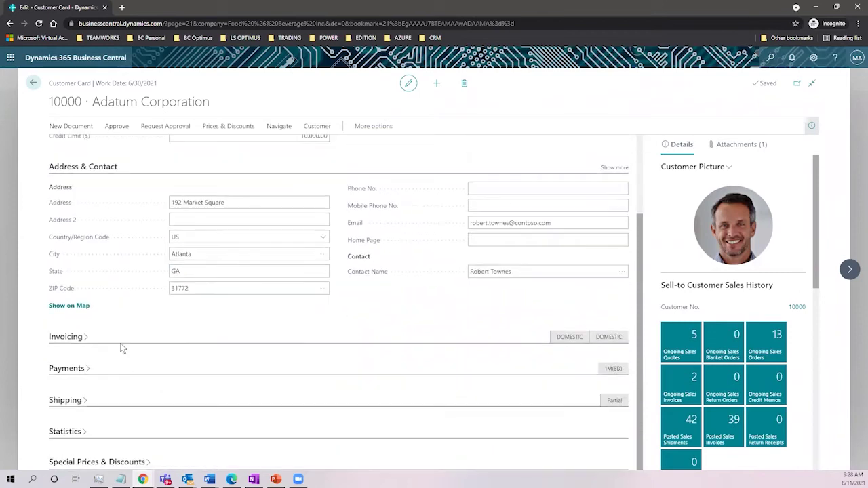
pyautogui.click(85, 338)
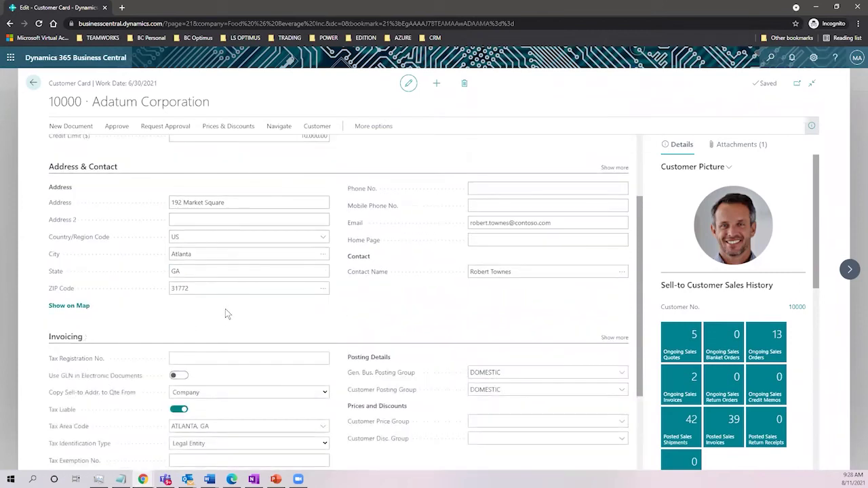
pyautogui.scroll(-3, 225, 309)
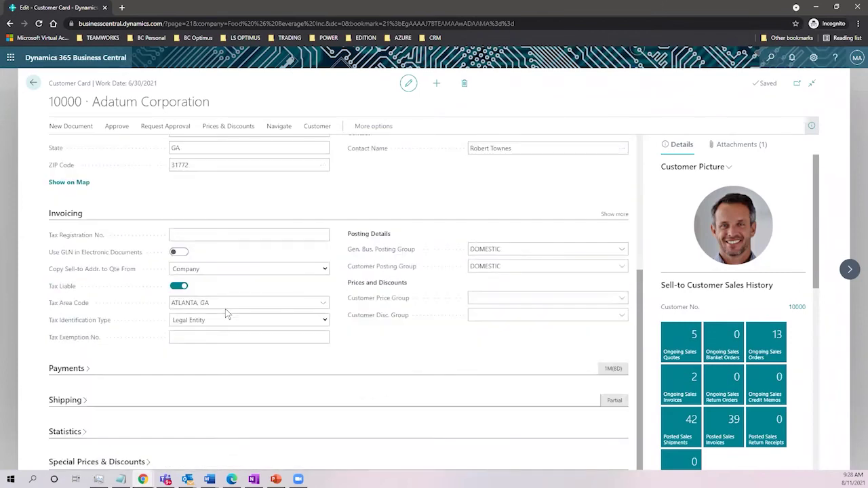
# Expand the customer card's Payments section and show all its fields, including the Cash Flow Payment Terms Code
pyautogui.click(67, 369)
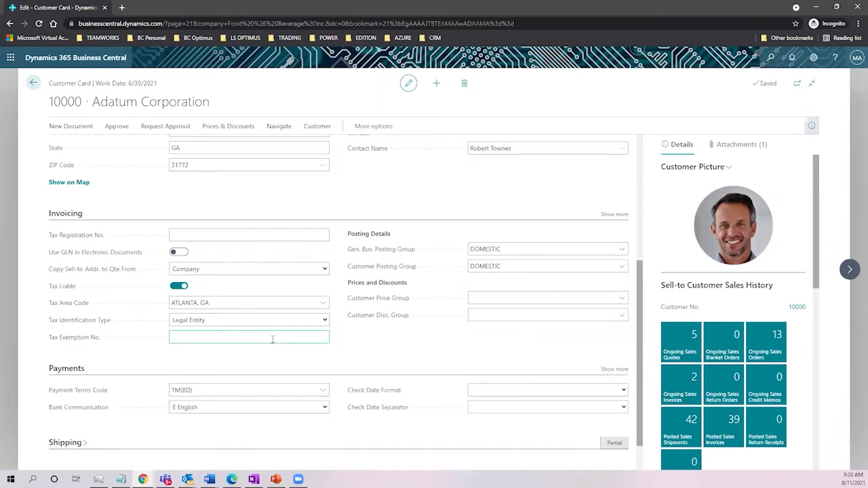
pyautogui.scroll(-1, 271, 337)
pyautogui.click(614, 326)
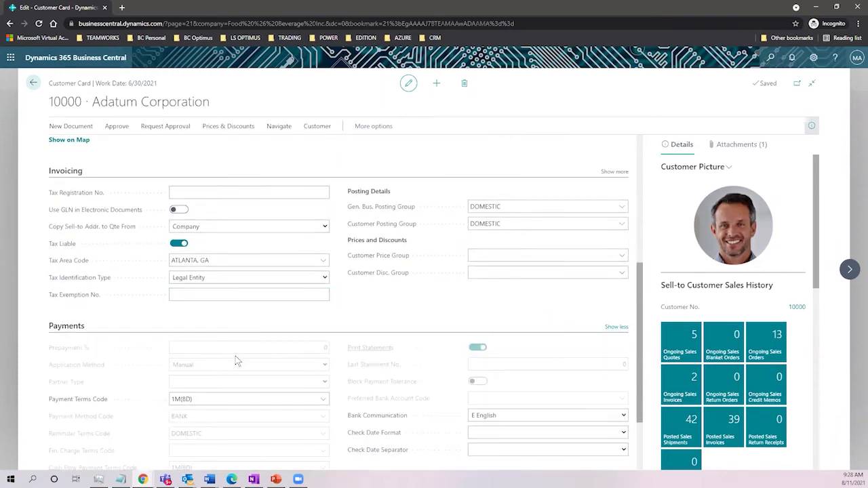
pyautogui.scroll(-2, 236, 353)
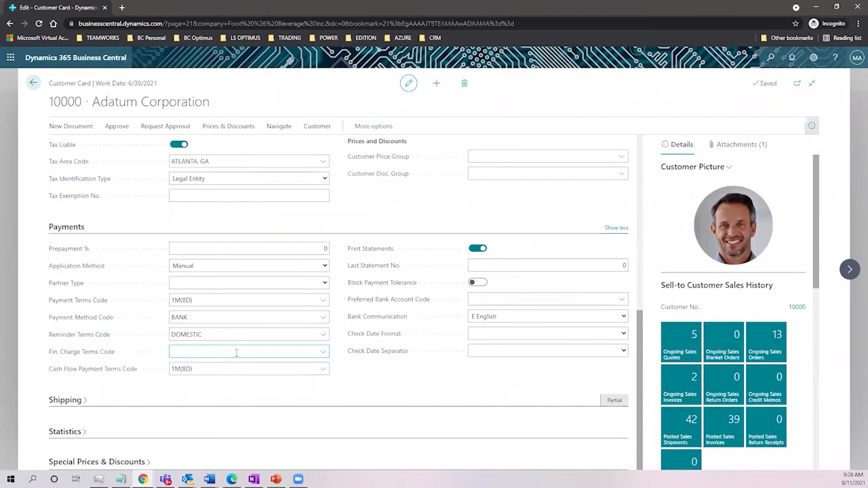
# Review the customer's Payment Terms Code options and compare that field with the Cash Flow Payment Terms Code
pyautogui.click(178, 300)
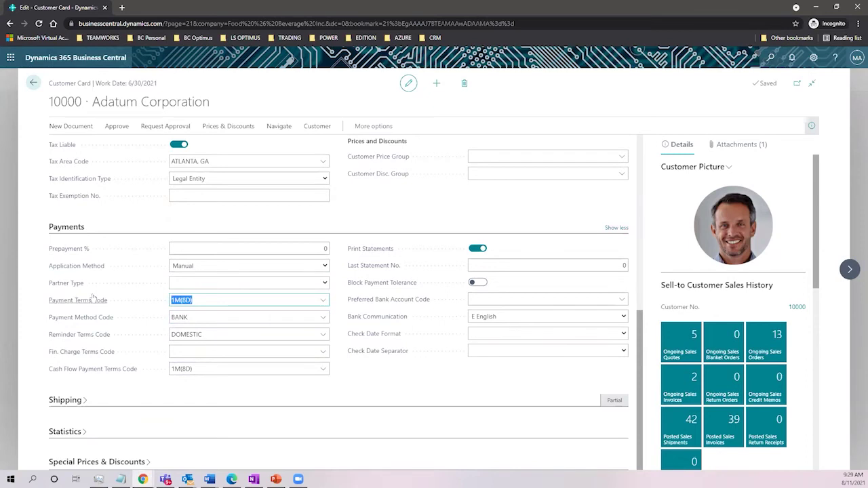
pyautogui.click(322, 301)
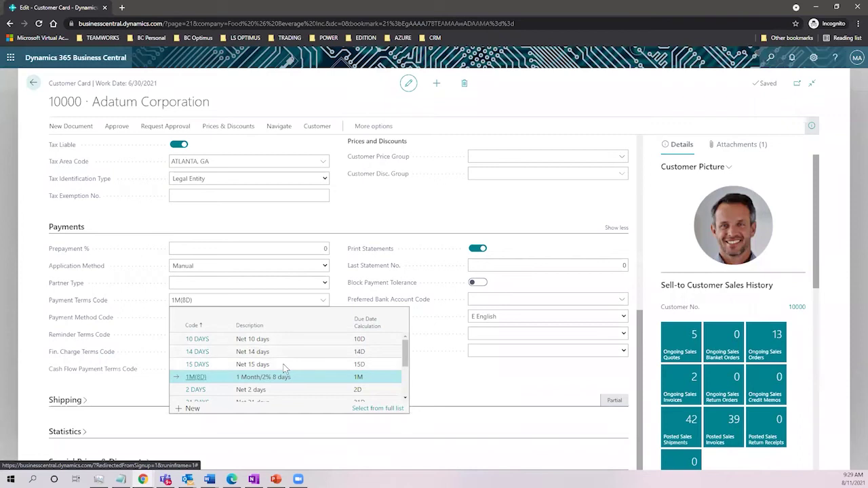
pyautogui.click(441, 371)
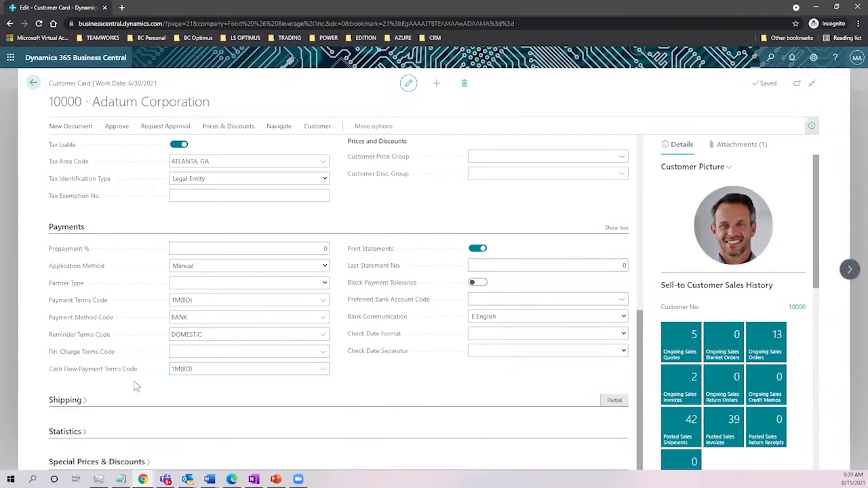
pyautogui.moveTo(199, 370); pyautogui.dragTo(168, 375)
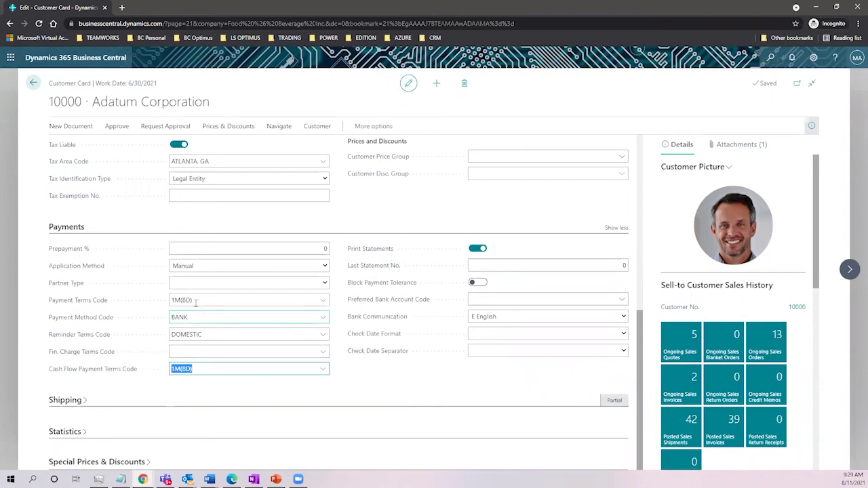
pyautogui.click(134, 306)
pyautogui.click(200, 373)
pyautogui.hotkey('alt', 'Tab')
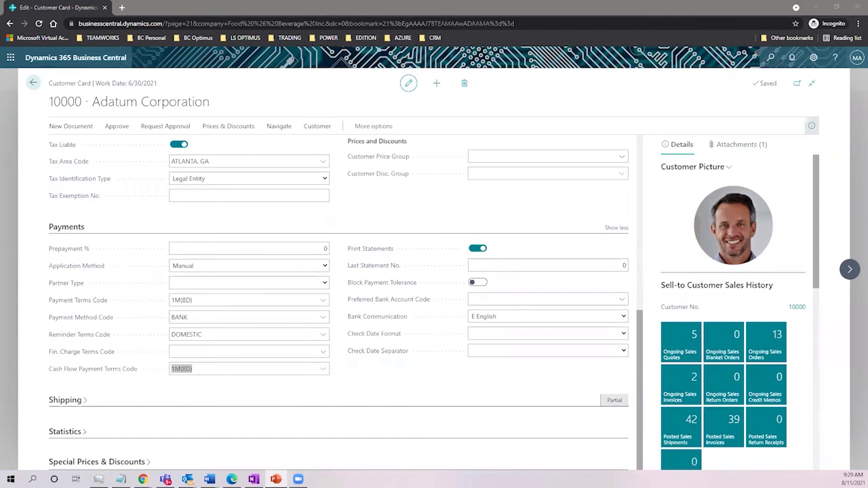
# Leave the customer card for the home page, search for "cash flow se" and open Cash Flow Setup
pyautogui.click(35, 83)
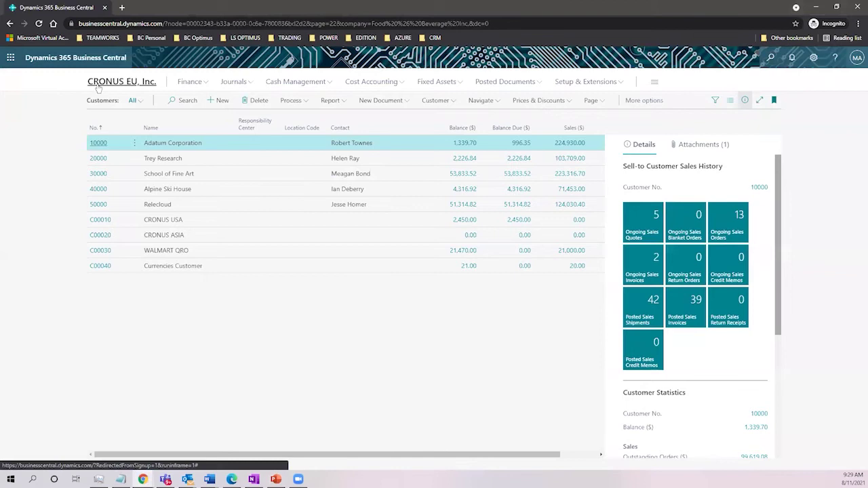
pyautogui.click(98, 84)
pyautogui.click(768, 62)
pyautogui.write('cash flow se')
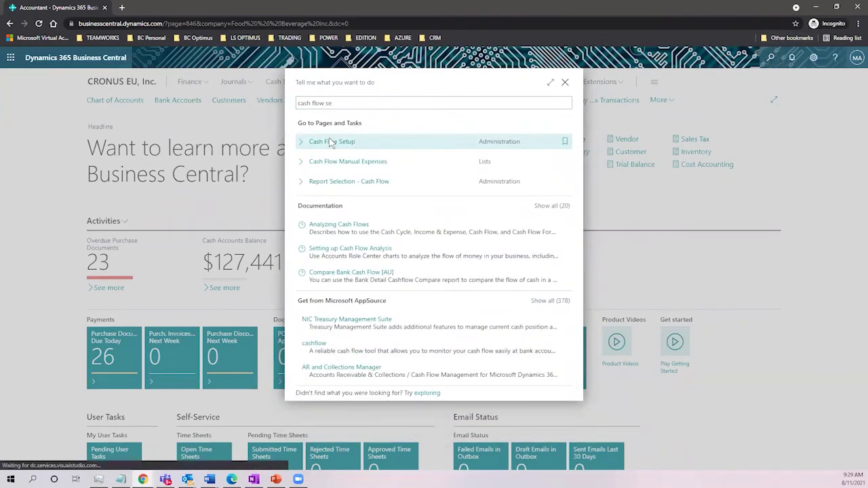
pyautogui.click(330, 141)
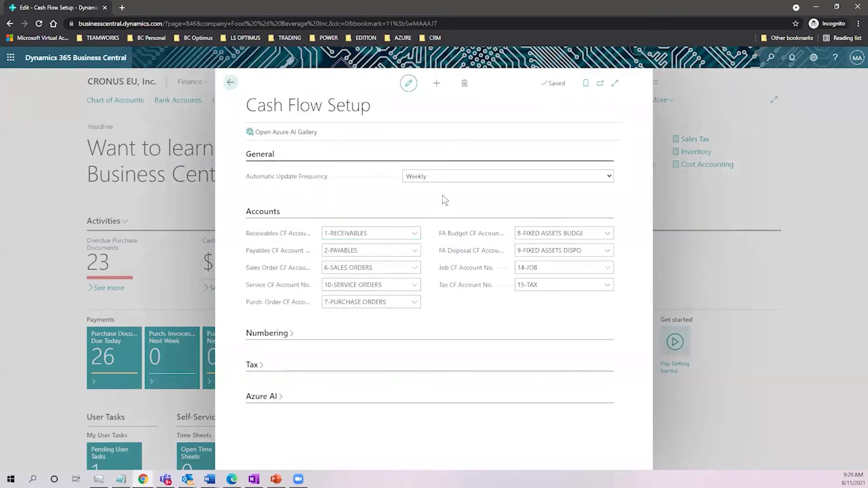
# Try to open the Azure AI Gallery from Cash Flow Setup in a separate browser tab, and return to the setup page
pyautogui.click(288, 138)
pyautogui.click(330, 151)
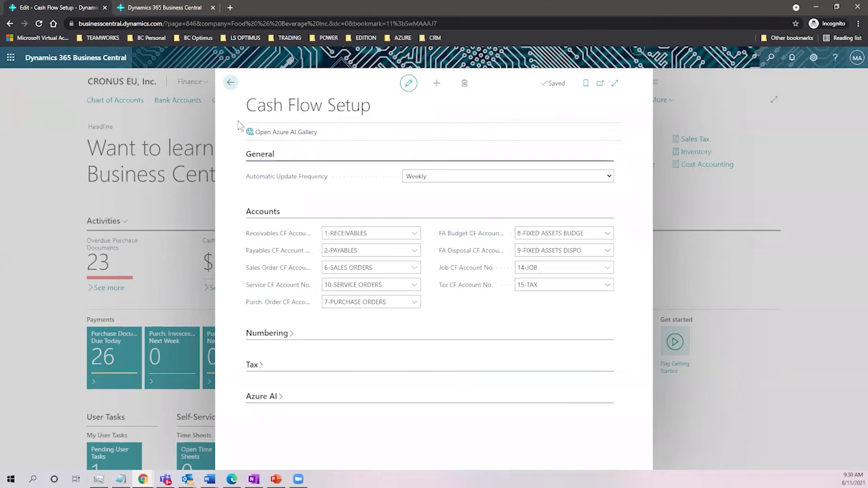
pyautogui.click(165, 8)
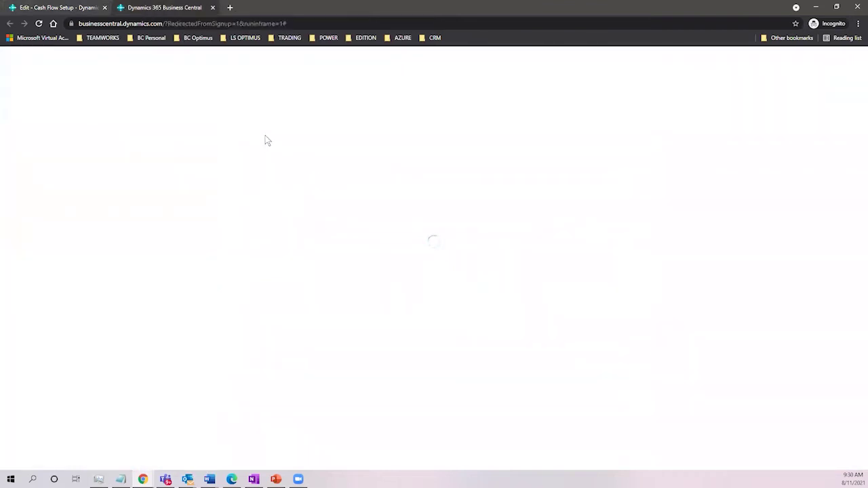
pyautogui.click(51, 8)
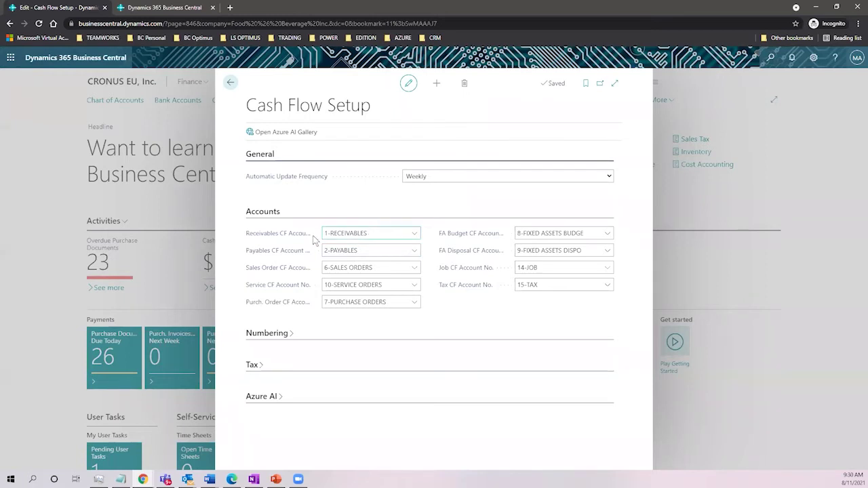
# Review the account options for Receivables CF Account No. and the fixed asset account fields in Cash Flow Setup's Accounts section
pyautogui.moveTo(264, 237)
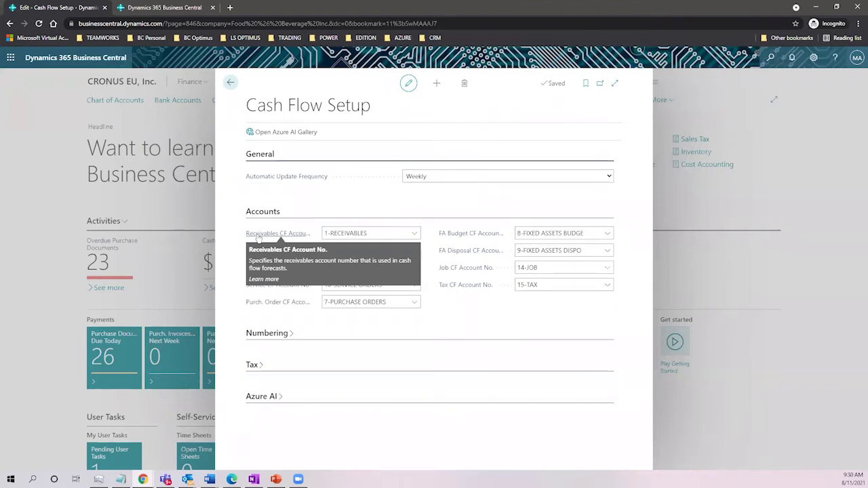
pyautogui.click(414, 234)
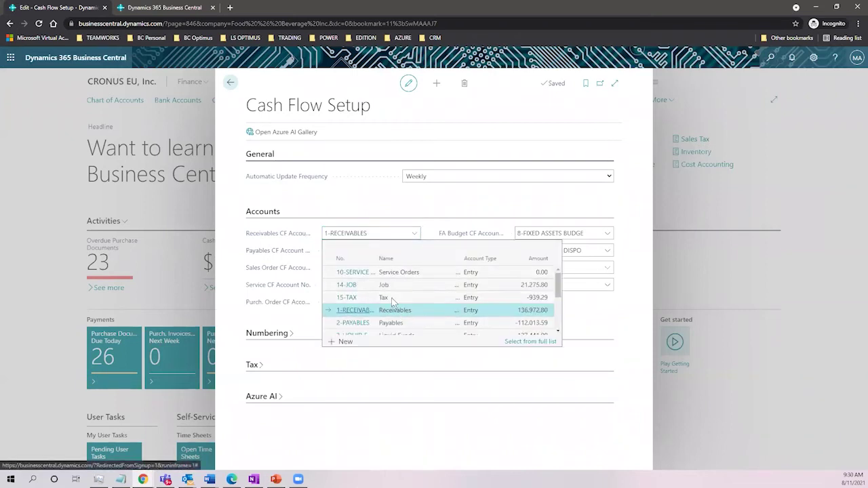
pyautogui.click(393, 191)
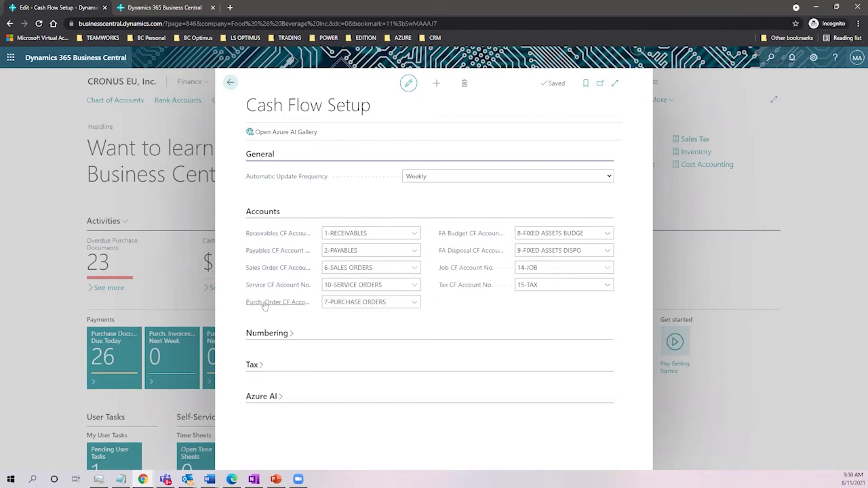
pyautogui.moveTo(247, 107); pyautogui.dragTo(381, 120)
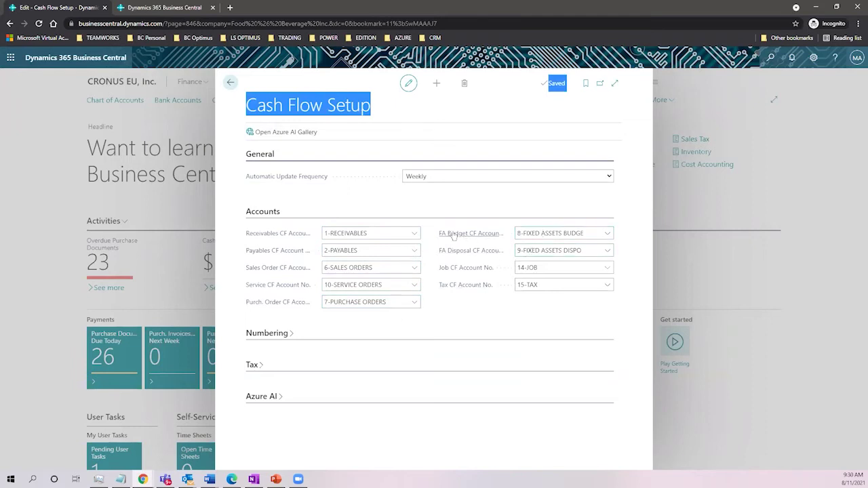
pyautogui.moveTo(462, 237)
pyautogui.moveTo(469, 258)
# Expand the Numbering, Tax and Azure AI sections of Cash Flow Setup
pyautogui.click(268, 333)
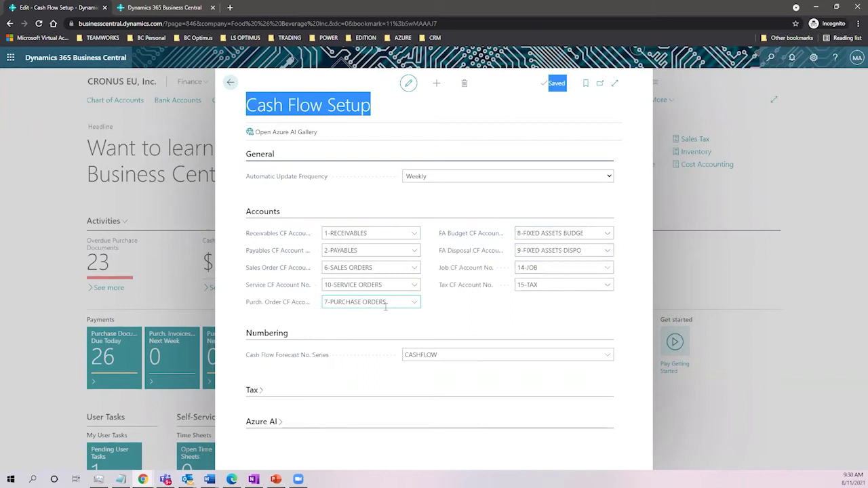
pyautogui.click(253, 393)
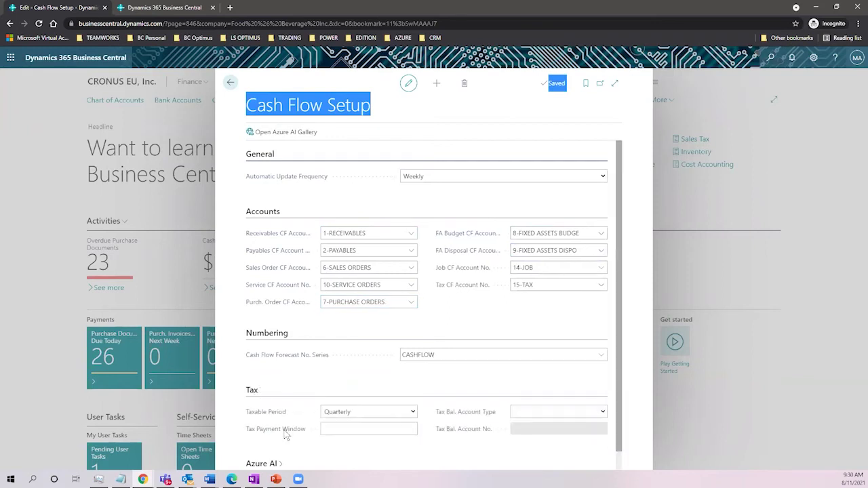
pyautogui.click(281, 446)
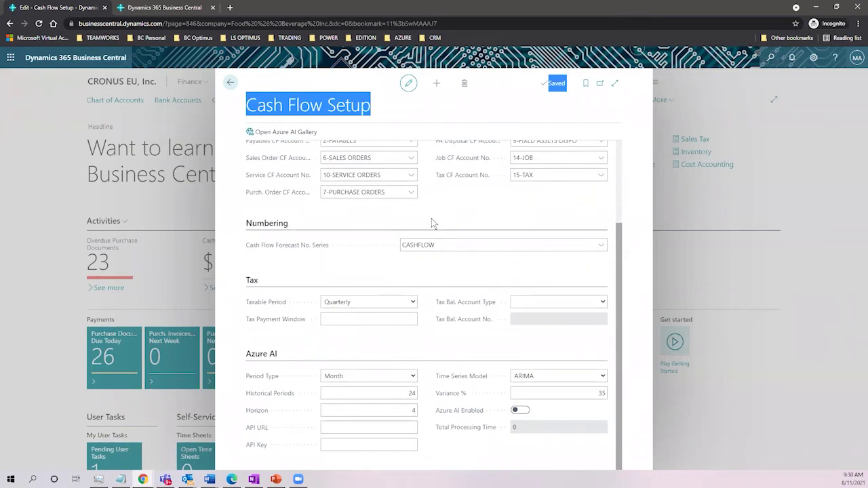
# Review the options for the tax section's Taxable Period and the Azure AI section's Period Type
pyautogui.click(345, 303)
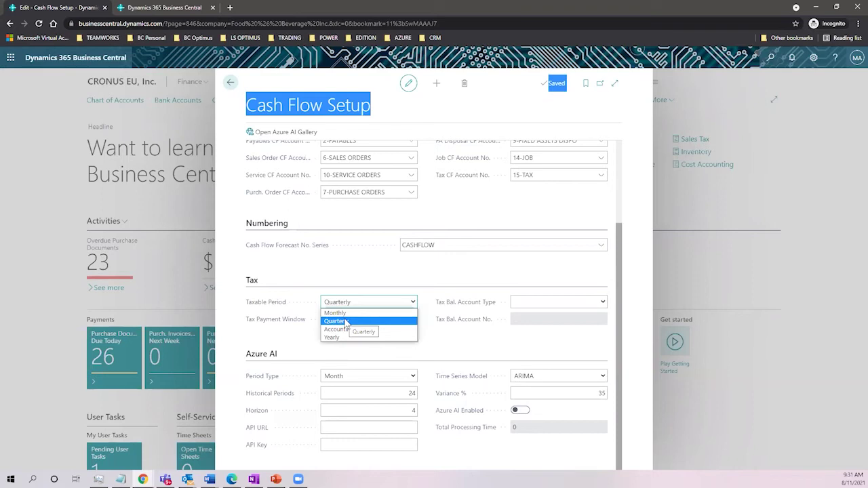
pyautogui.click(347, 292)
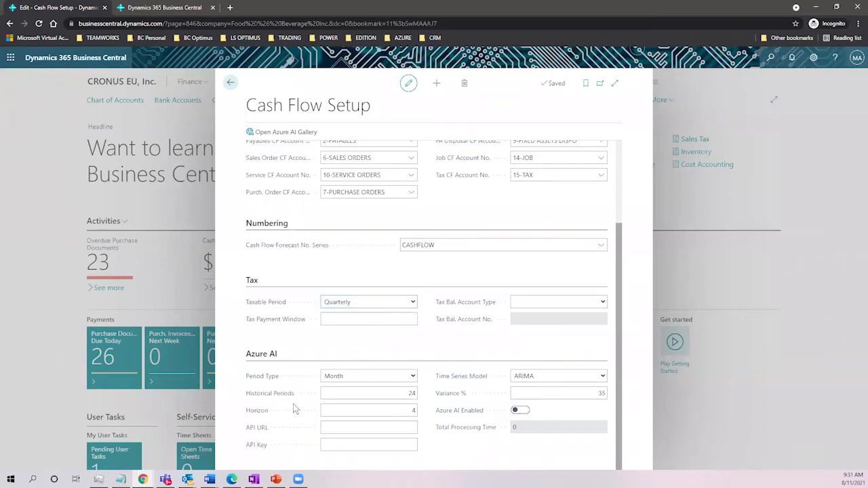
pyautogui.click(407, 379)
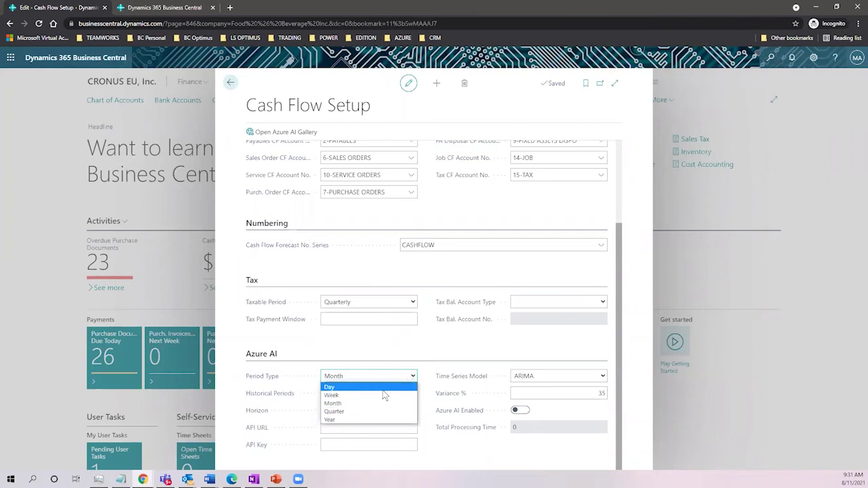
# Close the blank browser tab and try again to open the Azure AI Gallery in a new tab
pyautogui.click(157, 7)
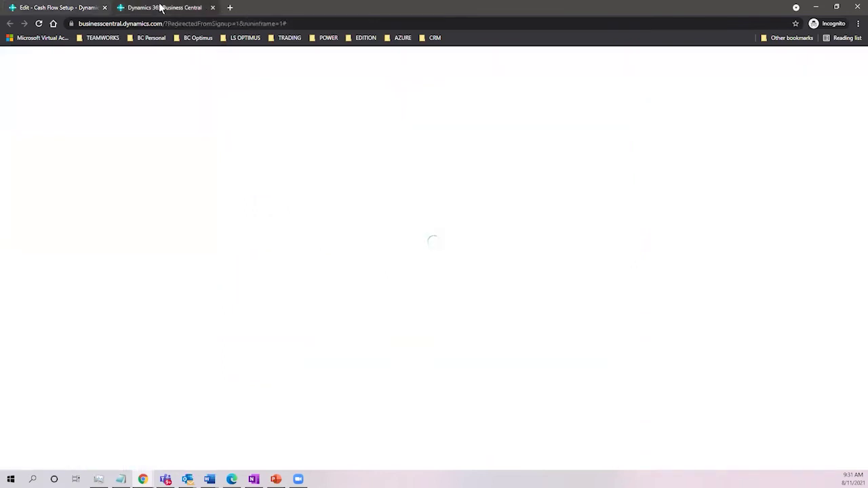
pyautogui.click(213, 7)
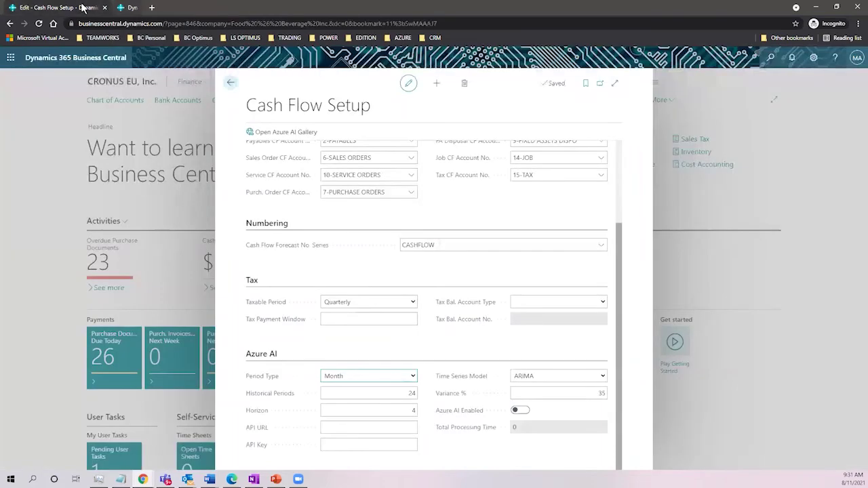
pyautogui.rightClick(293, 135)
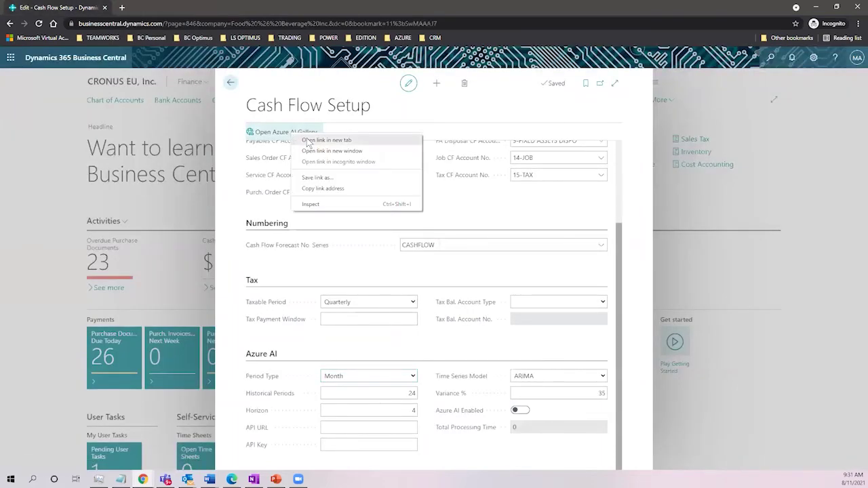
pyautogui.click(354, 147)
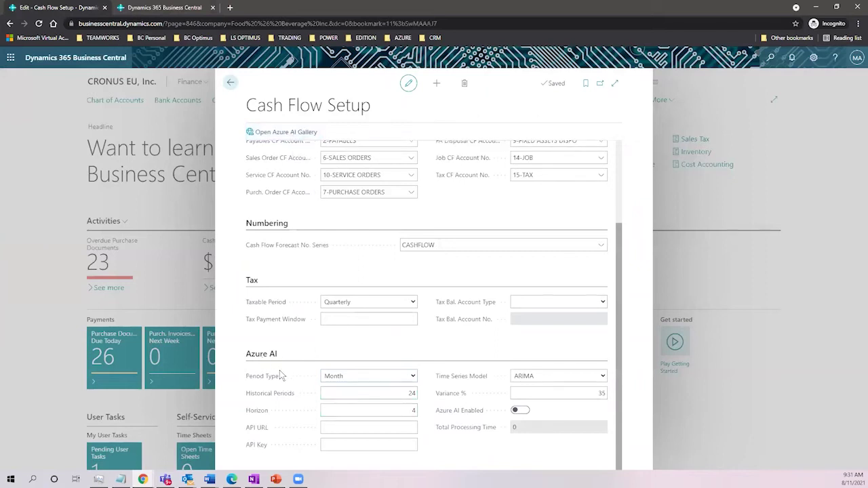
# Examine the Azure AI Horizon, Historical Periods and Variance % fields and the Time Series Model options
pyautogui.click(395, 405)
pyautogui.moveTo(406, 411); pyautogui.dragTo(419, 412)
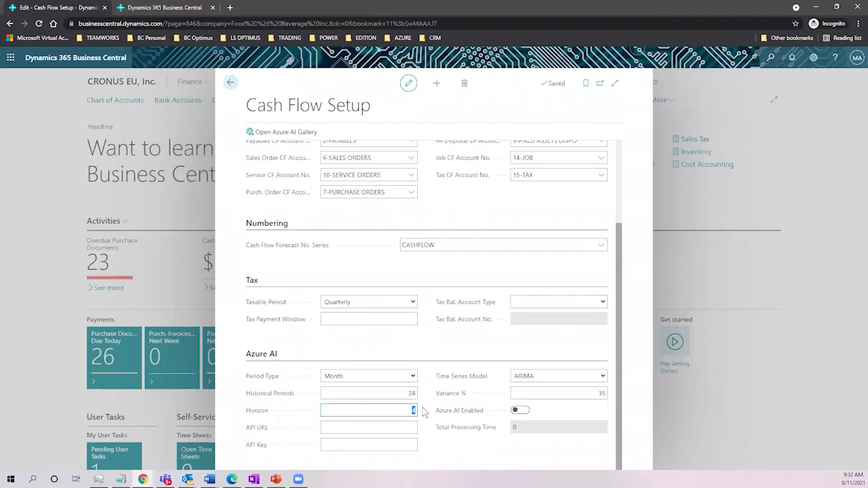
pyautogui.moveTo(406, 394); pyautogui.dragTo(437, 403)
pyautogui.click(558, 375)
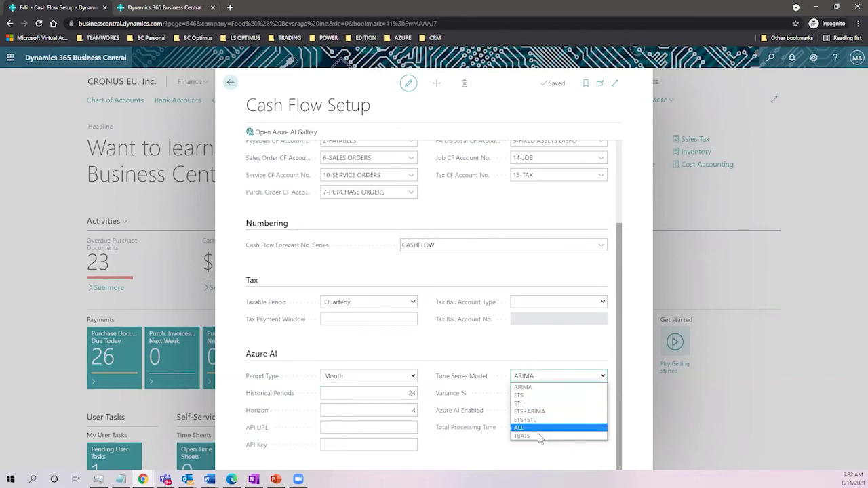
pyautogui.click(539, 343)
pyautogui.click(556, 393)
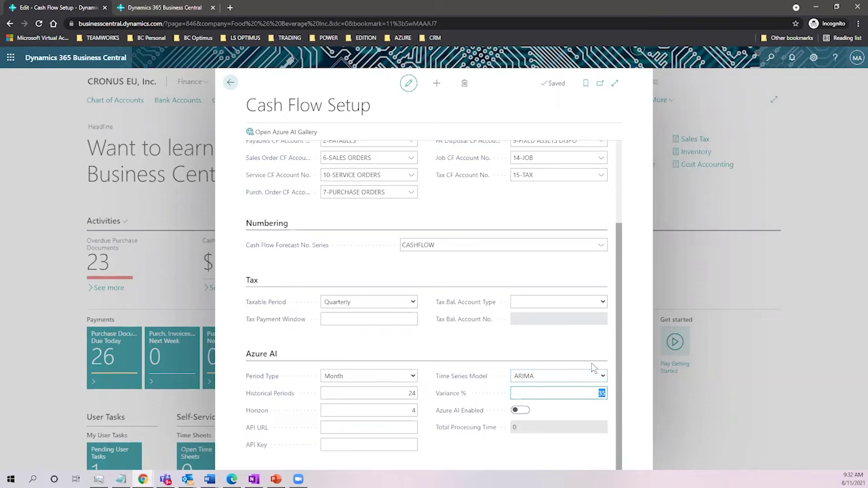
# Open the Azure AI Gallery from Cash Flow Setup and return to the setup page
pyautogui.click(286, 131)
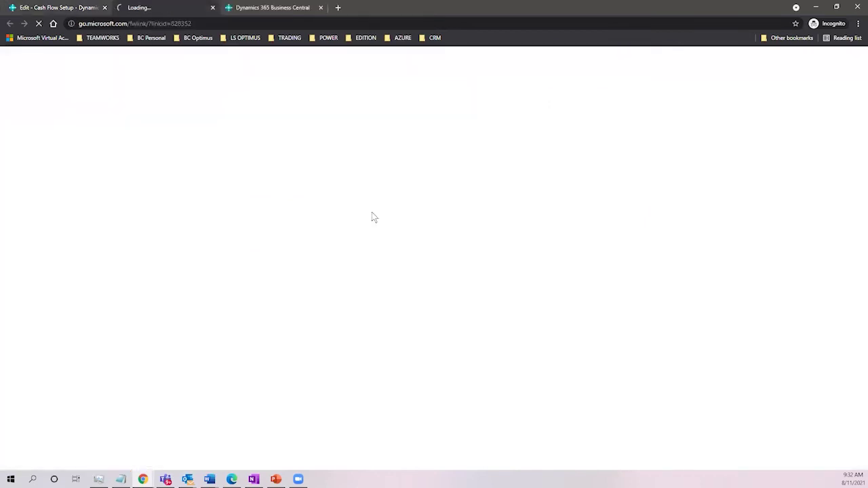
pyautogui.click(44, 7)
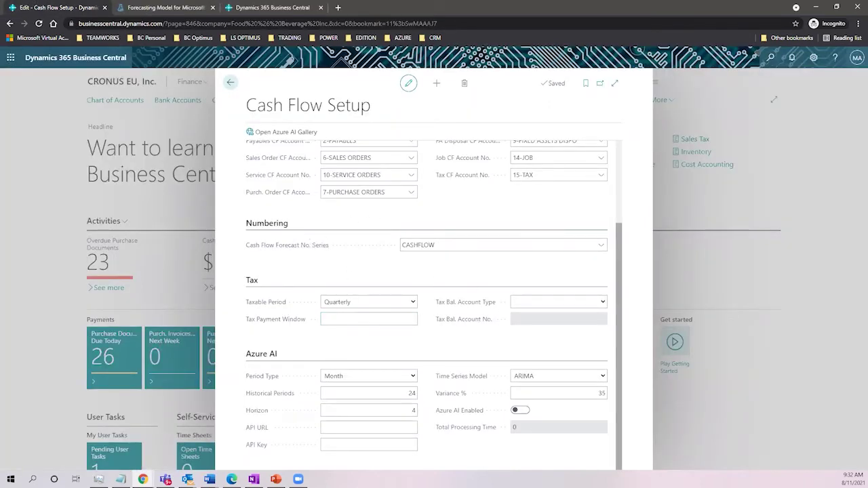
pyautogui.hotkey('alt', 'Tab')
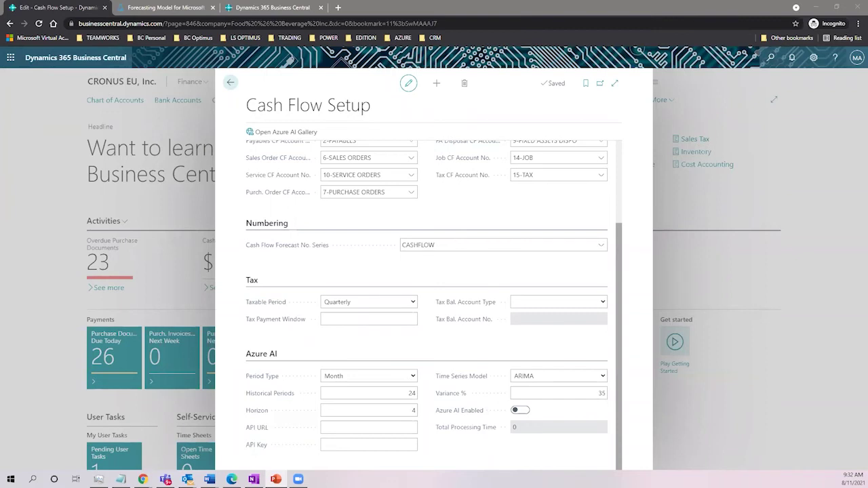
# Leave Cash Flow Setup for the home page and open the page search
pyautogui.click(230, 83)
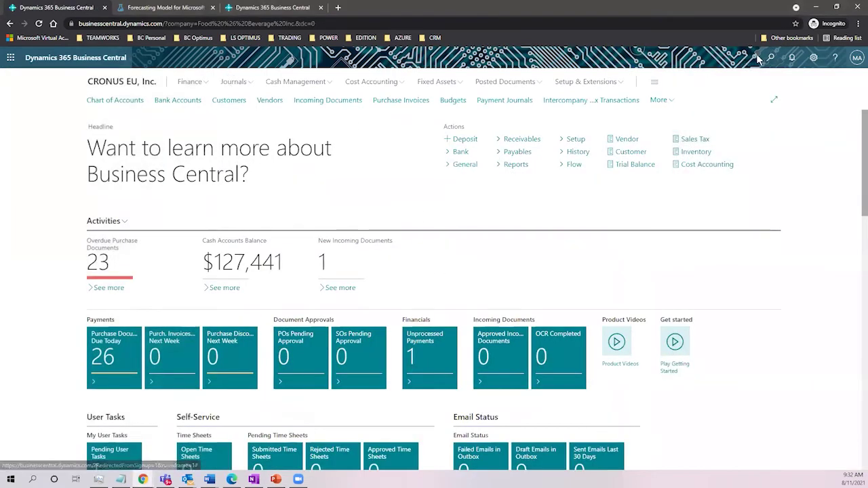
pyautogui.click(768, 57)
pyautogui.write('manual')
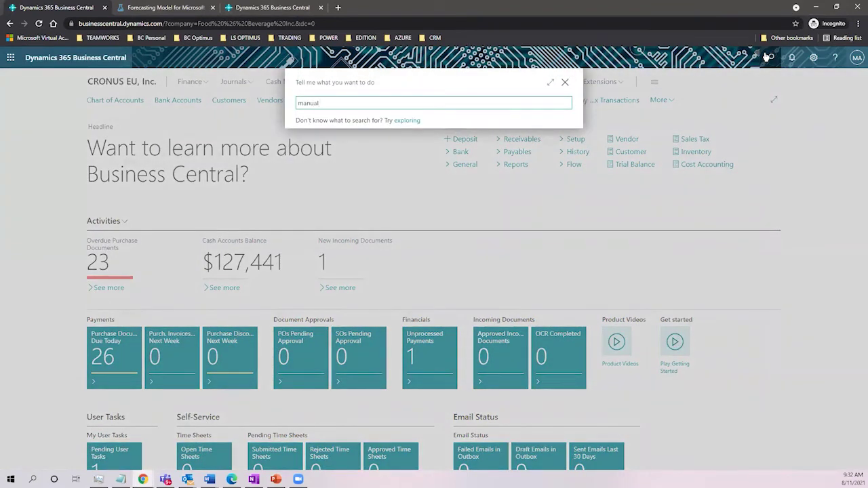
pyautogui.press('BackSpace')
pyautogui.press('BackSpace')
pyautogui.press('BackSpace')
pyautogui.press('BackSpace')
pyautogui.press('BackSpace')
pyautogui.press('BackSpace')
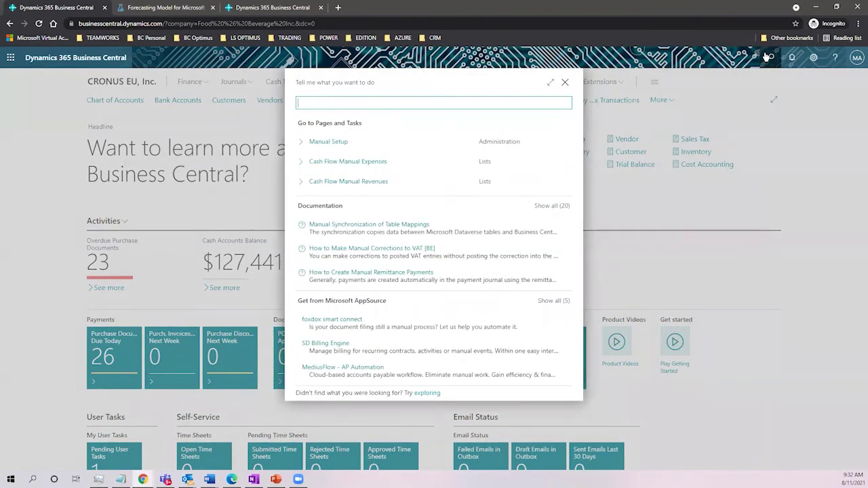
# Search for "cash flow manual" and open Cash Flow Manual Revenues
pyautogui.write('cash ')
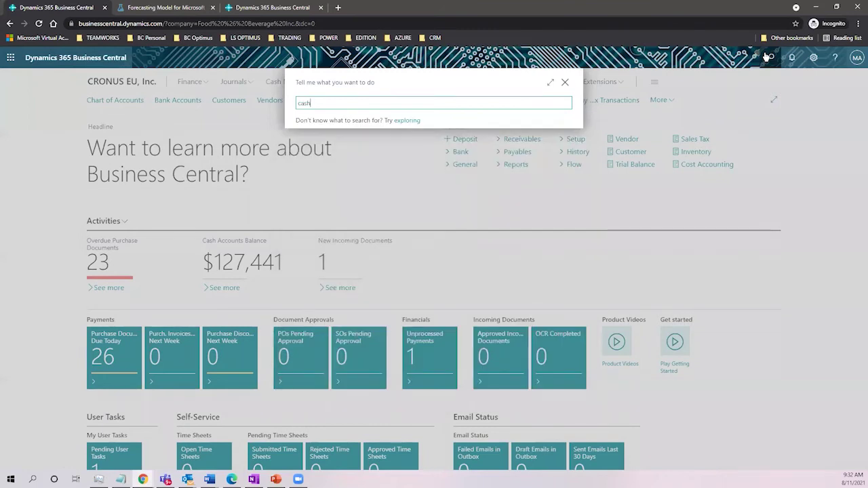
pyautogui.write('flo')
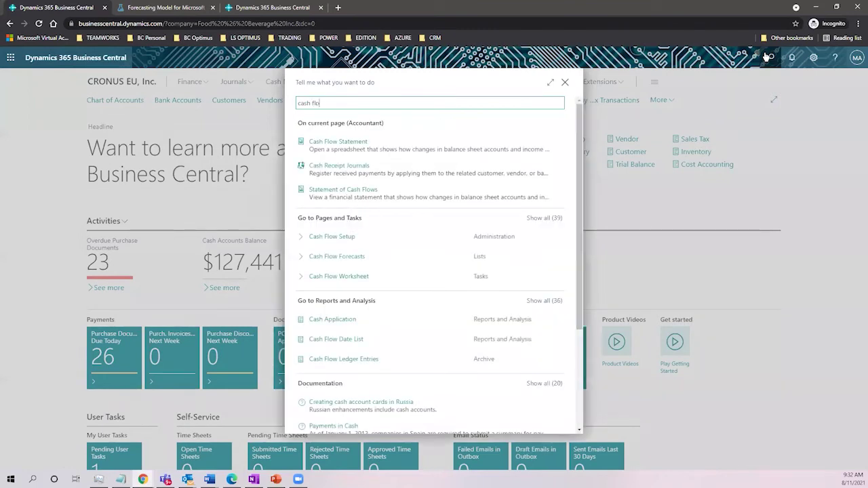
pyautogui.write('w manual')
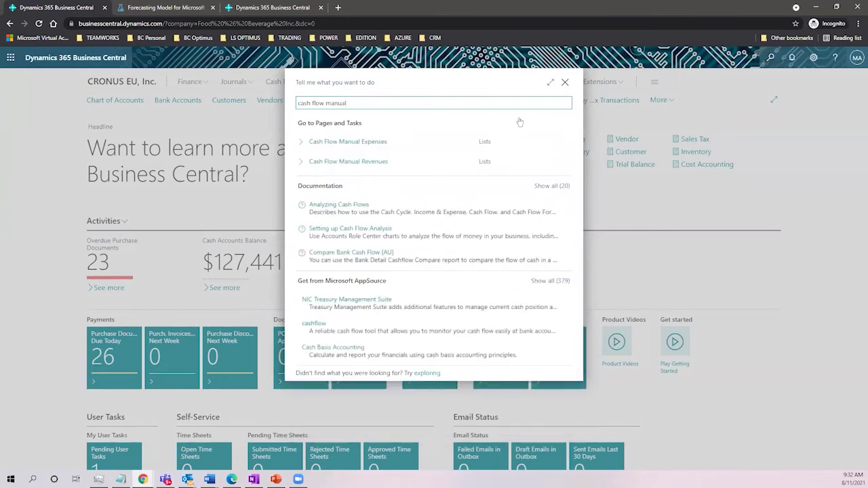
pyautogui.click(382, 162)
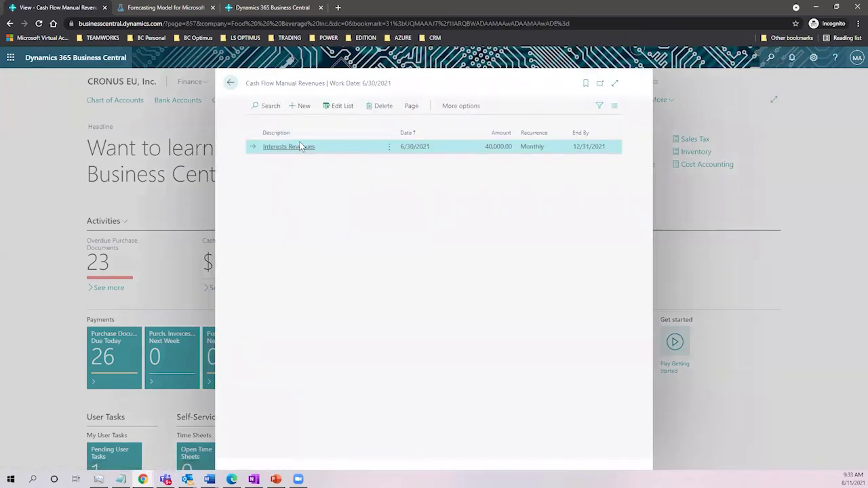
# Add a manual revenue line described "Intercompany" with an amount of 3,000 and Weekly recurrence
pyautogui.click(302, 106)
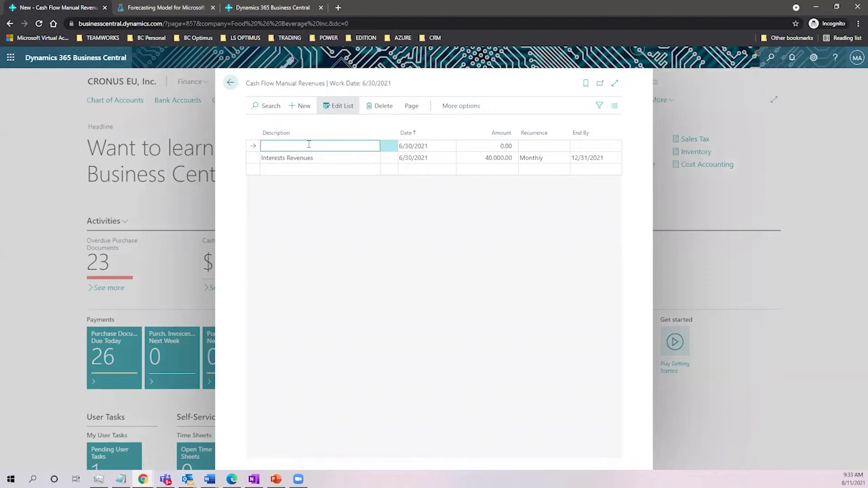
pyautogui.write('Intercompany')
pyautogui.press('Tab')
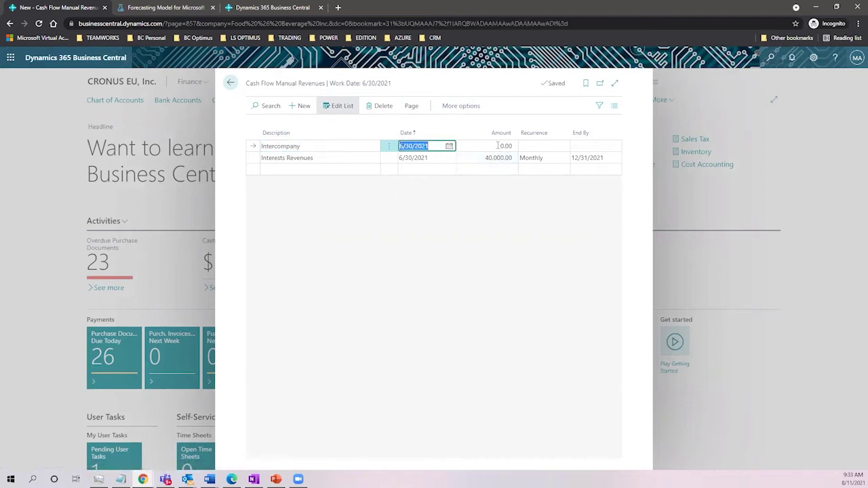
pyautogui.press('Tab')
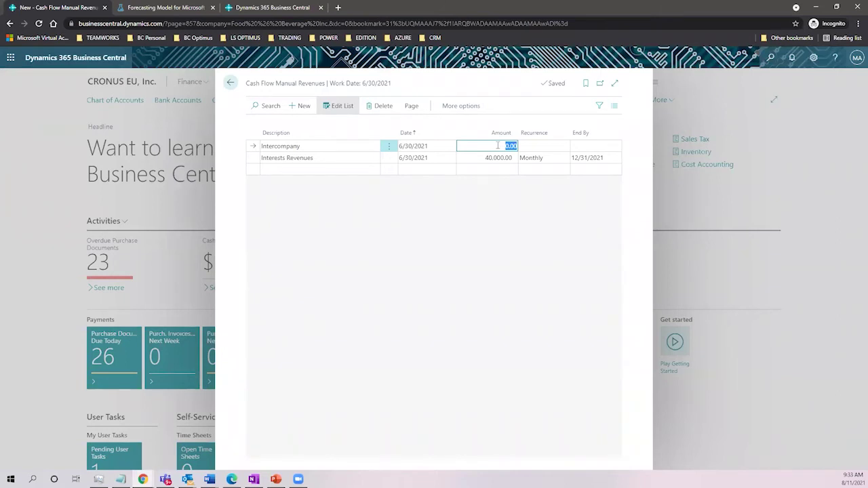
pyautogui.write('3000')
pyautogui.press('Tab')
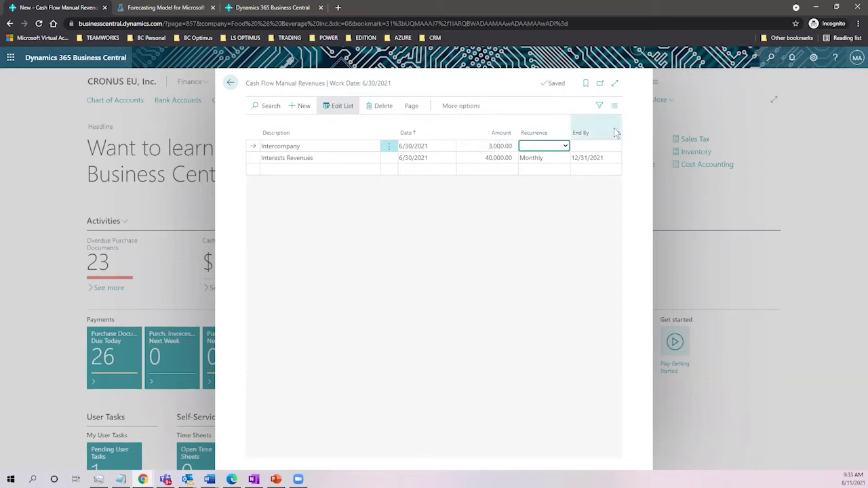
pyautogui.click(566, 146)
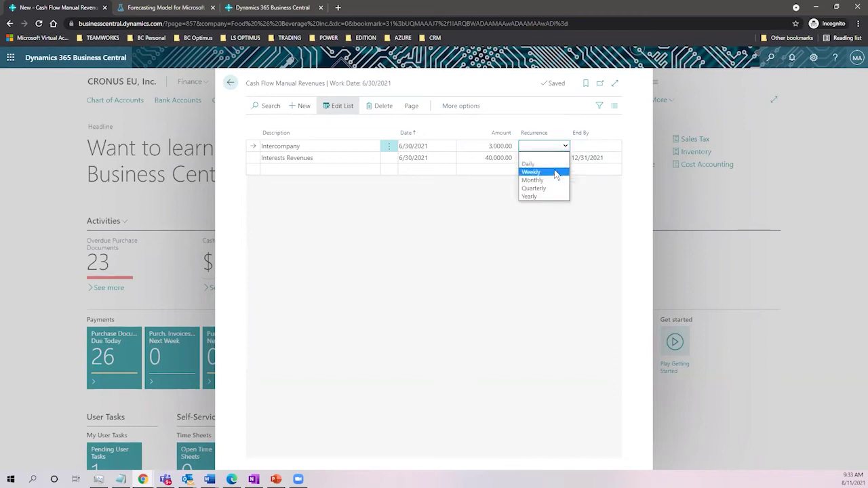
pyautogui.click(555, 173)
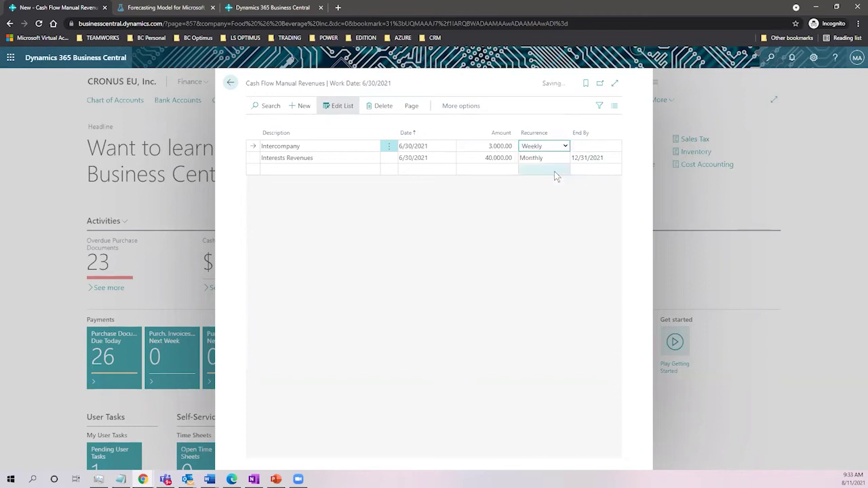
# Set the Intercompany line's End By date to 12/31/2021 and return from Cash Flow Manual Revenues to the home page
pyautogui.click(590, 146)
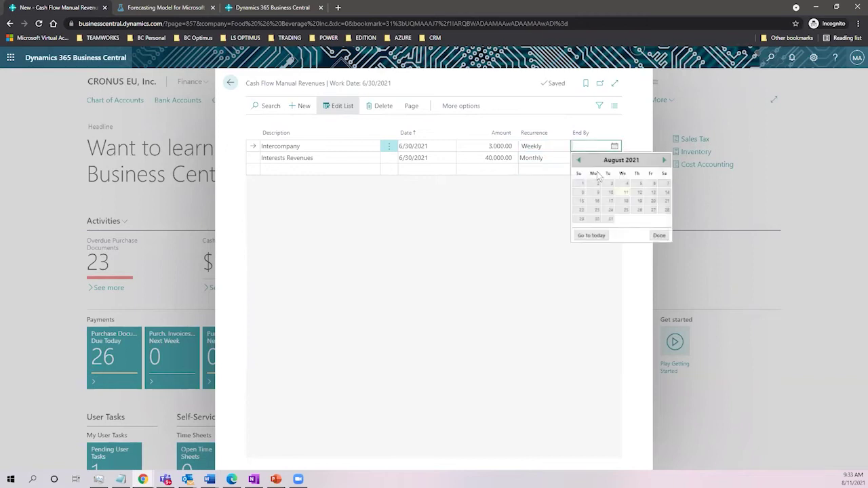
pyautogui.click(664, 160)
pyautogui.click(663, 160)
pyautogui.click(663, 160)
pyautogui.click(663, 160)
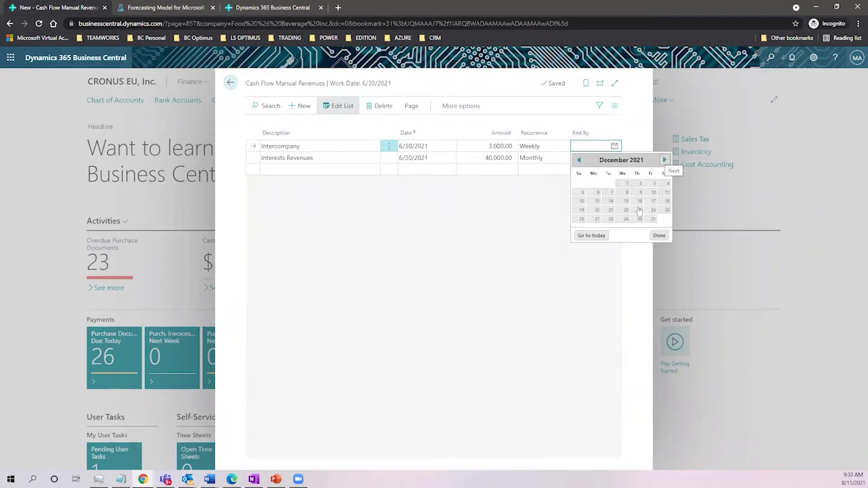
pyautogui.click(652, 219)
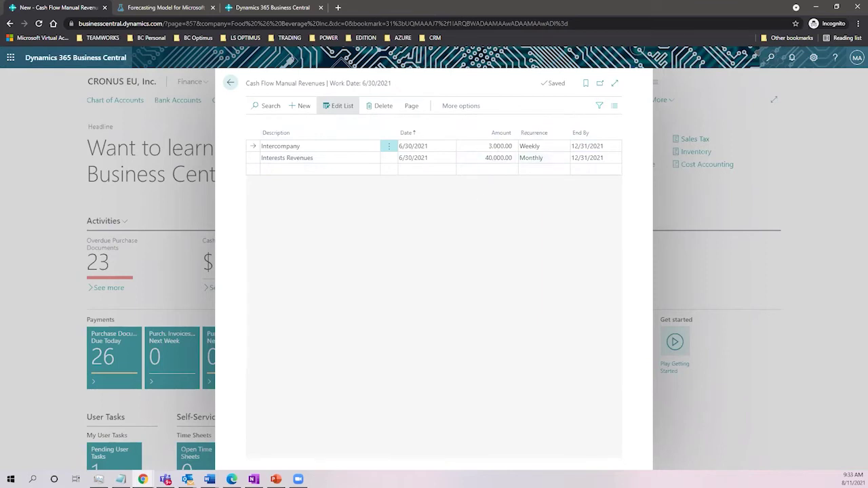
pyautogui.hotkey('alt', 'Tab')
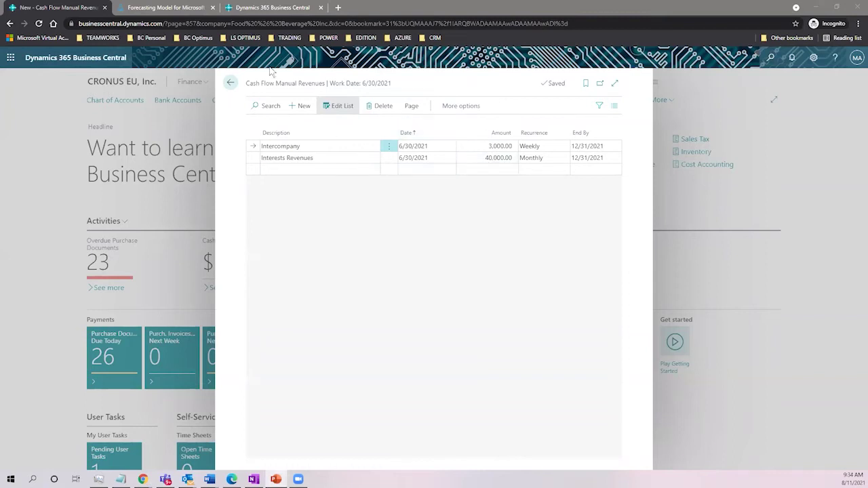
pyautogui.click(231, 82)
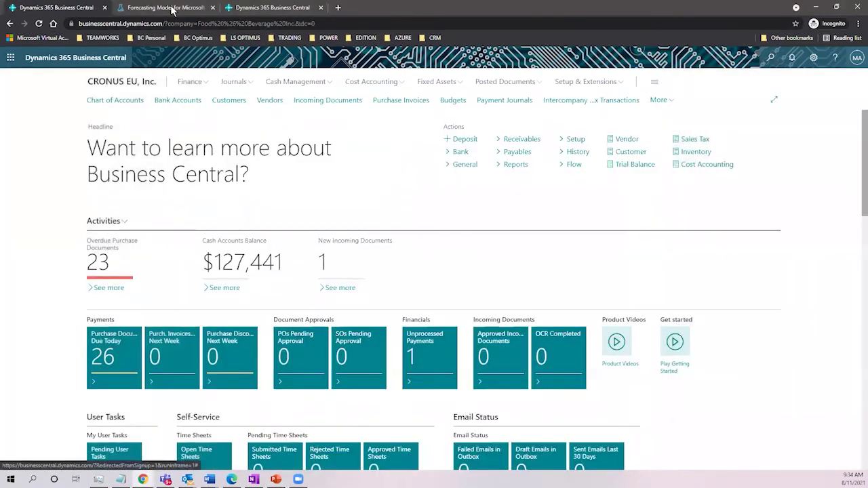
# Switch to the Azure AI Gallery and open the Business Central forecasting model in Studio (classic) in a separate browser tab
pyautogui.click(172, 9)
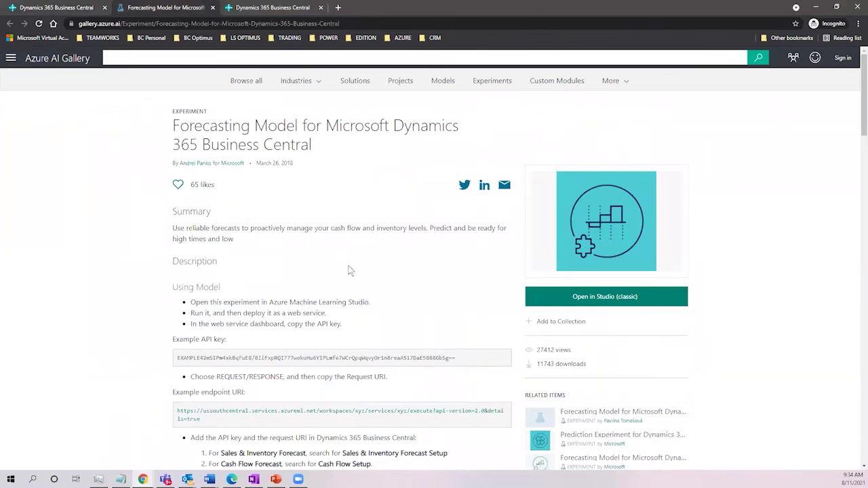
pyautogui.scroll(-1, 320, 192)
pyautogui.scroll(-1, 322, 193)
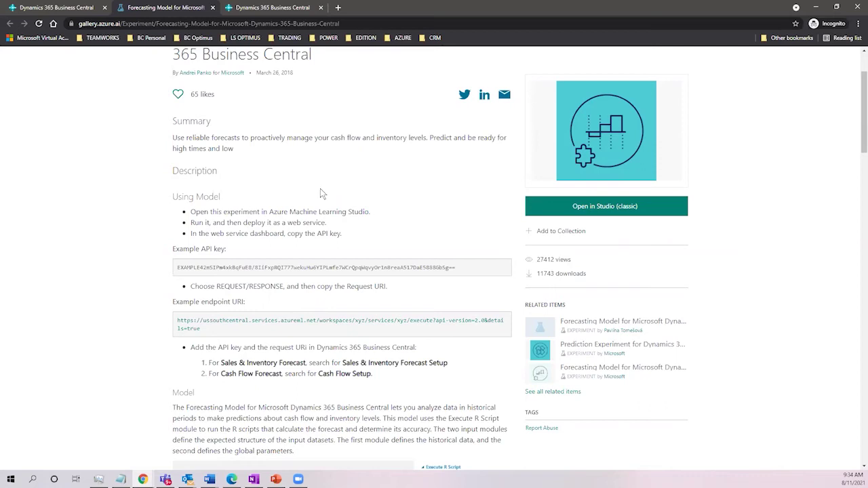
pyautogui.rightClick(548, 206)
pyautogui.click(573, 214)
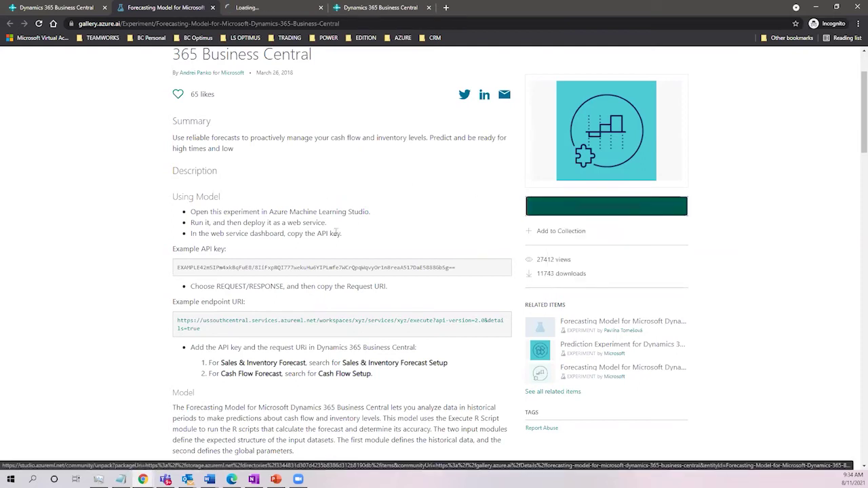
pyautogui.scroll(2, 268, 161)
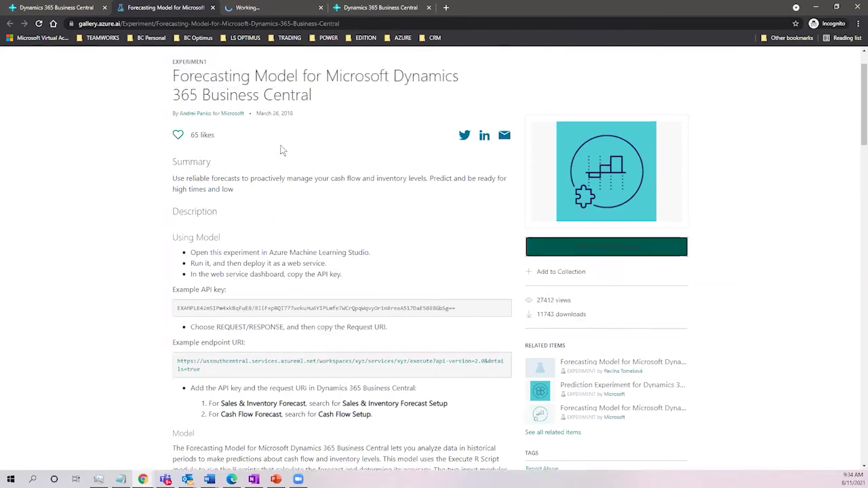
# Load the forecasting model experiment in Machine Learning Studio and check it against the deployment instructions on its gallery page
pyautogui.click(57, 8)
pyautogui.click(133, 27)
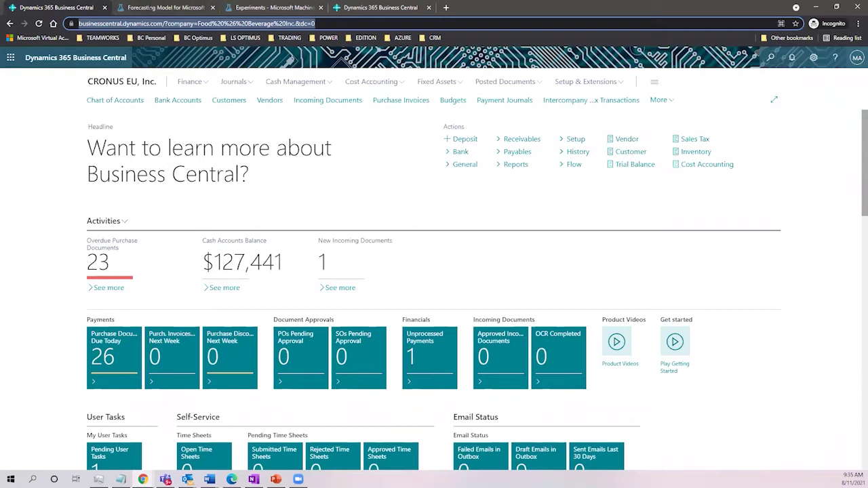
pyautogui.click(139, 8)
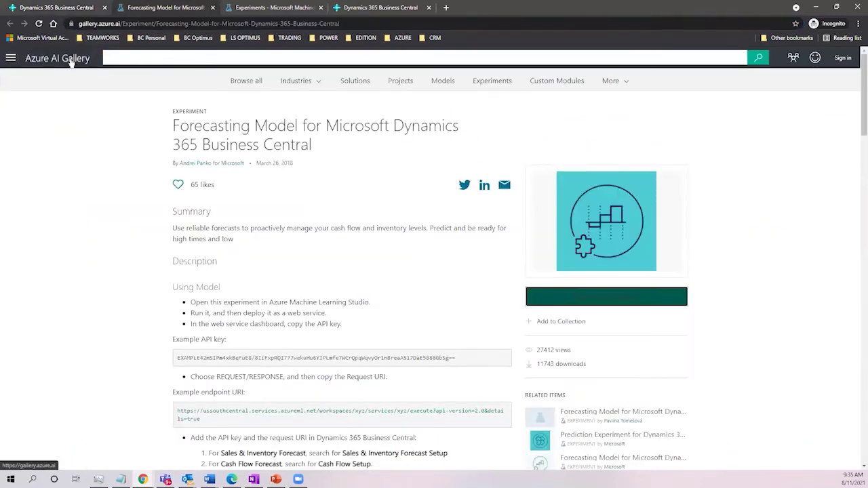
pyautogui.click(280, 11)
pyautogui.click(507, 316)
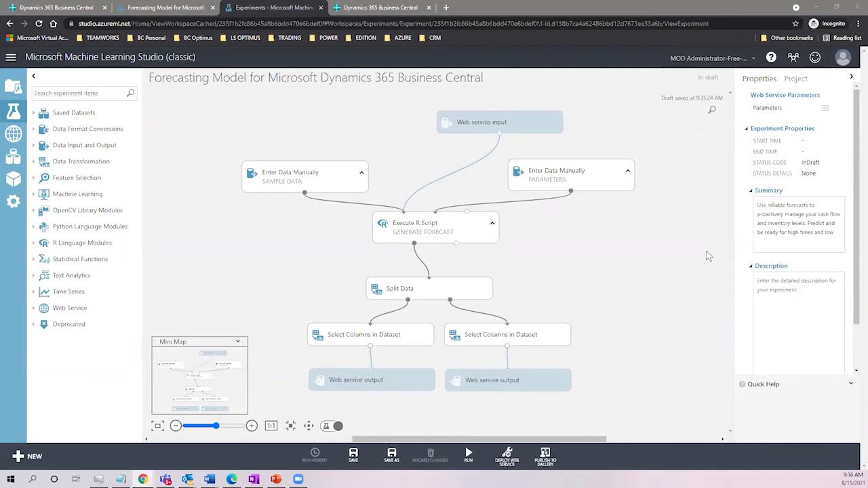
pyautogui.moveTo(472, 463)
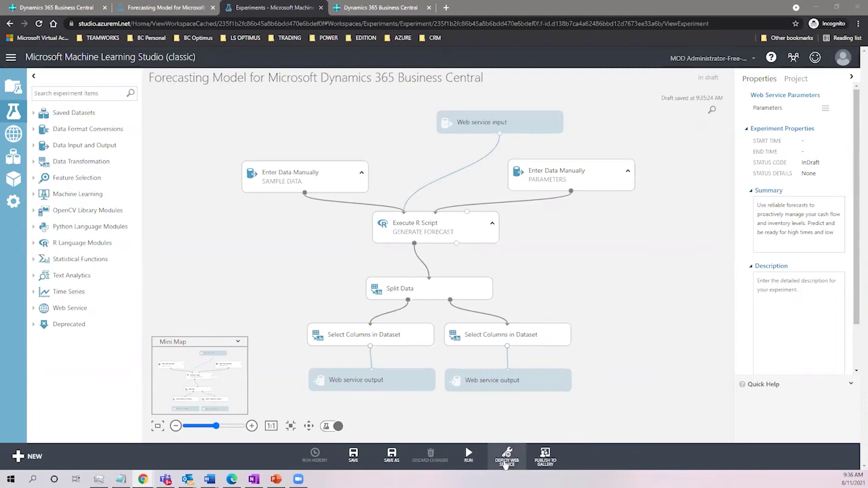
pyautogui.click(177, 8)
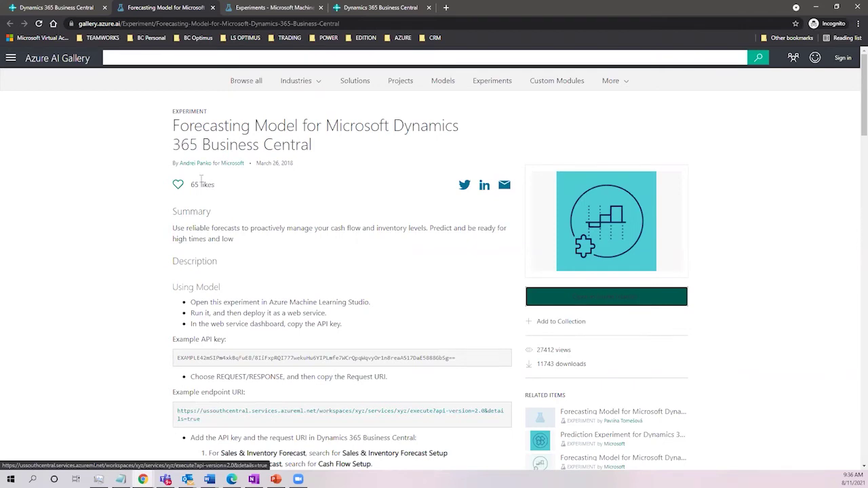
pyautogui.click(267, 8)
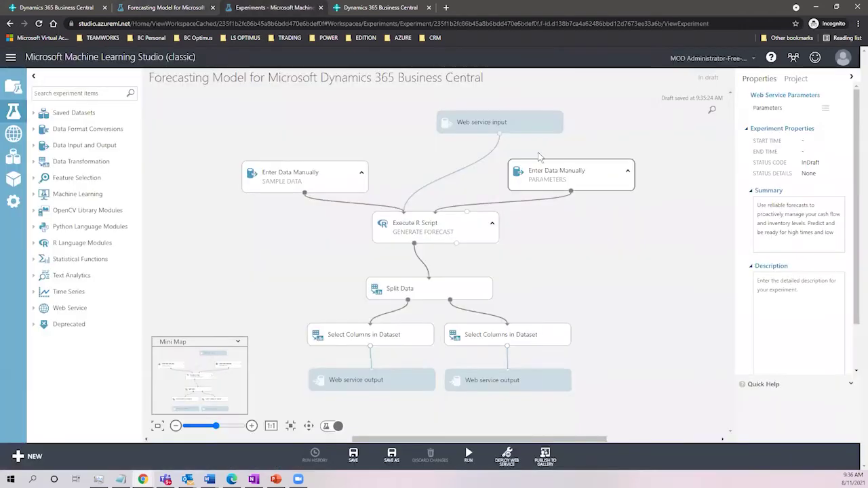
# Spread out the Web service input, Parameters and Sample Data modules on the experiment canvas and expand the Parameters module's comment
pyautogui.moveTo(522, 124); pyautogui.dragTo(419, 116)
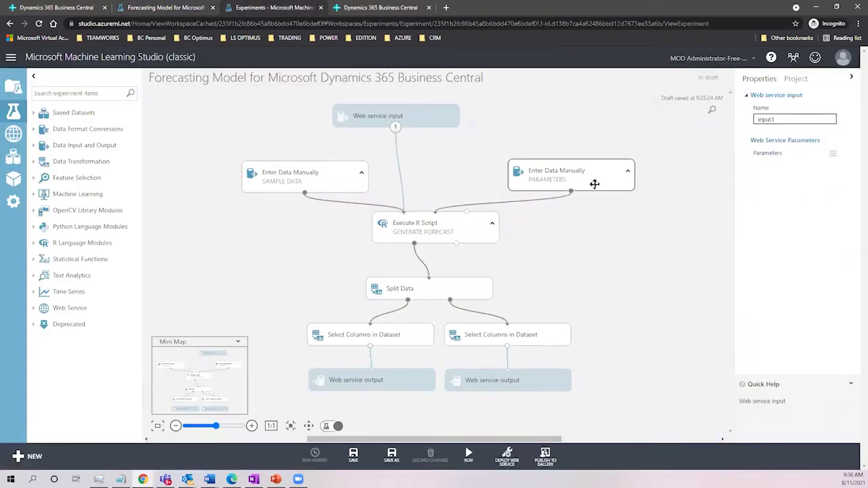
pyautogui.moveTo(594, 184); pyautogui.dragTo(634, 178)
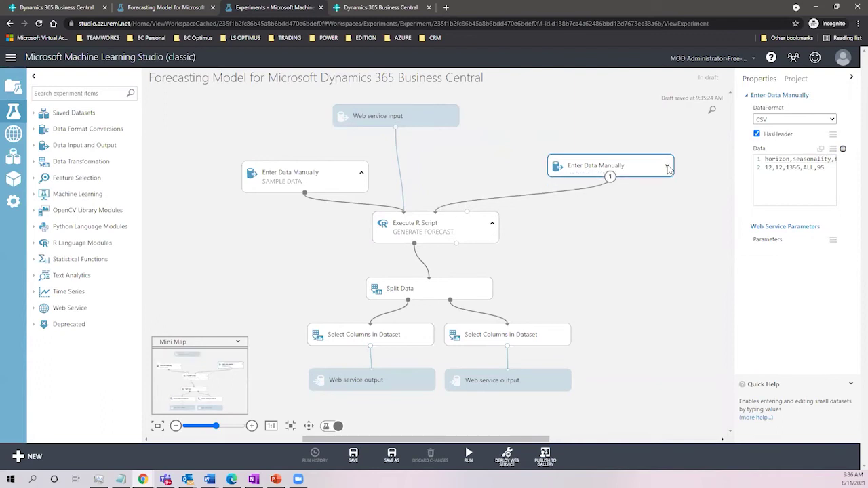
pyautogui.click(667, 167)
pyautogui.moveTo(262, 175); pyautogui.dragTo(228, 164)
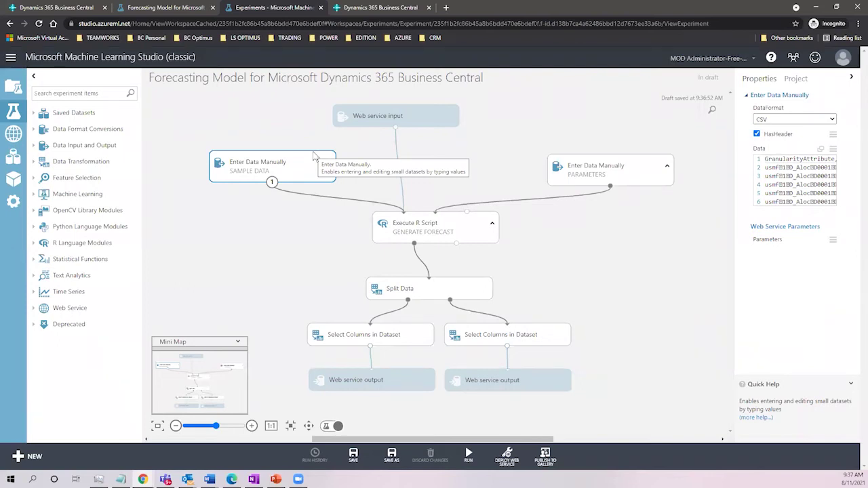
# Expand the Azure Machine Learning entries in Studio's navigation and open the Cortana Intelligence site
pyautogui.click(8, 59)
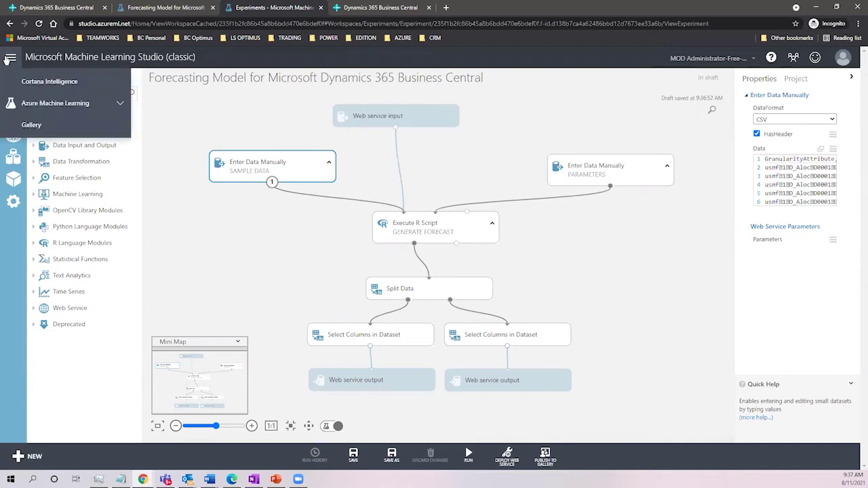
pyautogui.click(112, 109)
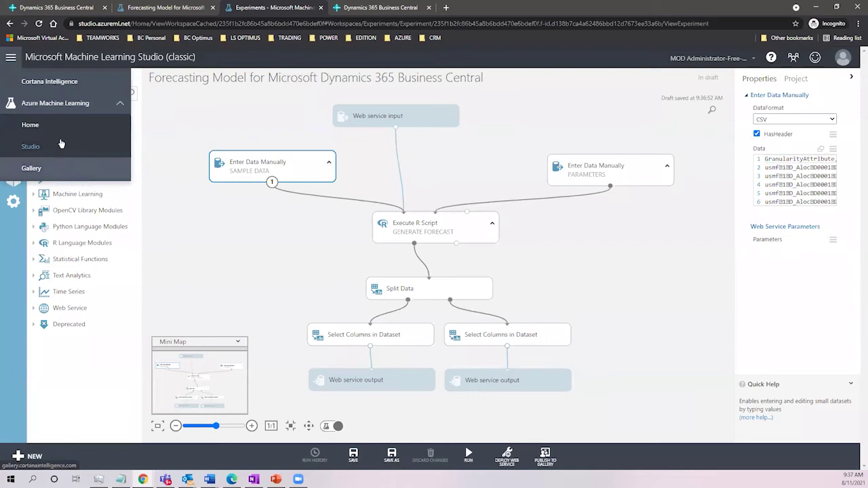
pyautogui.click(13, 57)
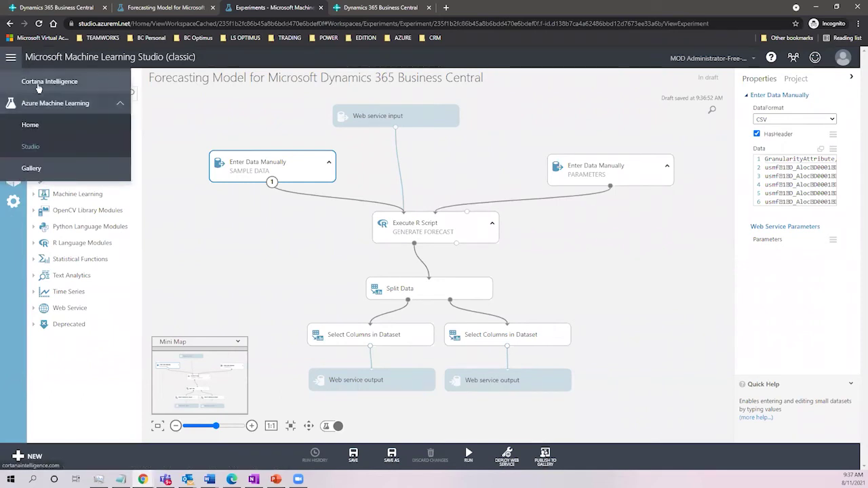
pyautogui.click(38, 88)
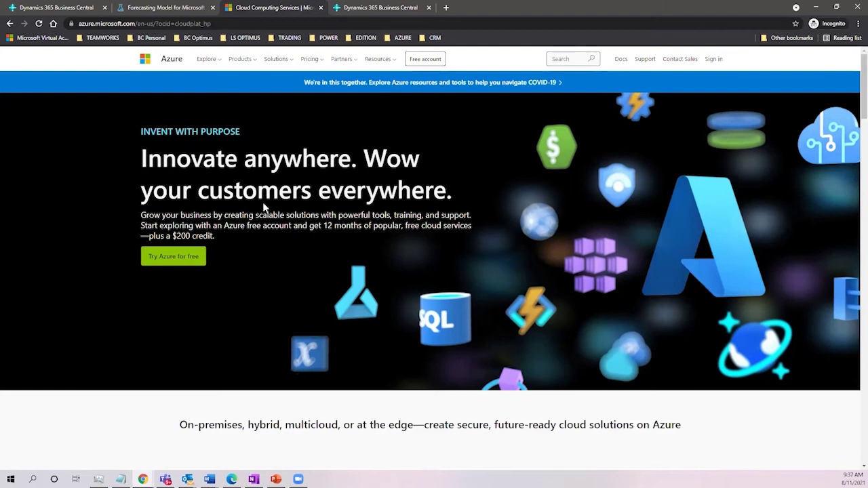
# Look through the Azure home page down to the products and services section
pyautogui.scroll(-1, 325, 281)
pyautogui.scroll(1, 265, 222)
pyautogui.scroll(-3, 448, 323)
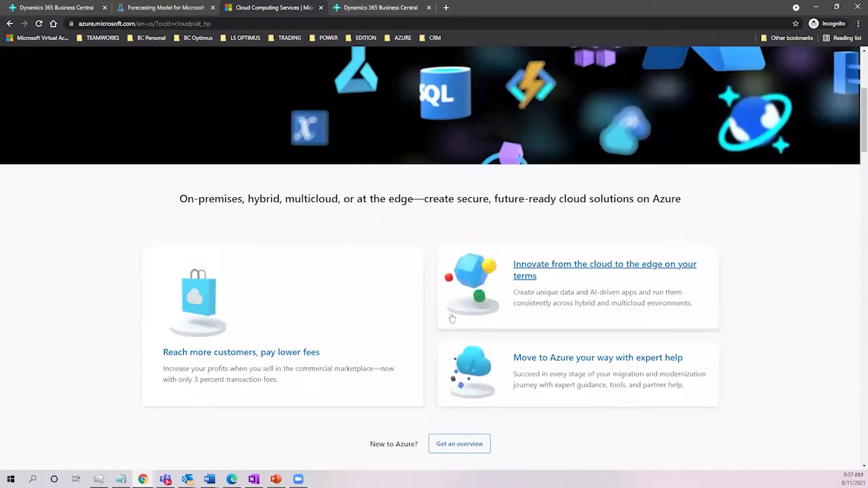
pyautogui.scroll(-1, 407, 302)
pyautogui.scroll(-1, 405, 298)
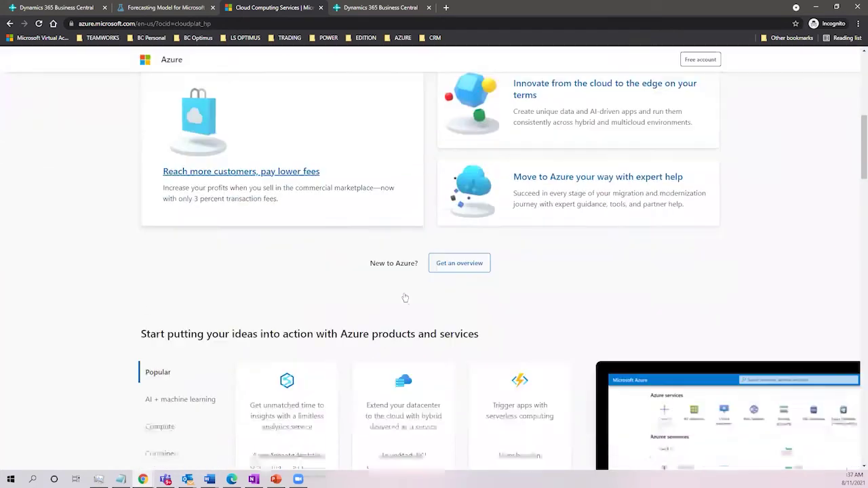
pyautogui.scroll(-3, 405, 298)
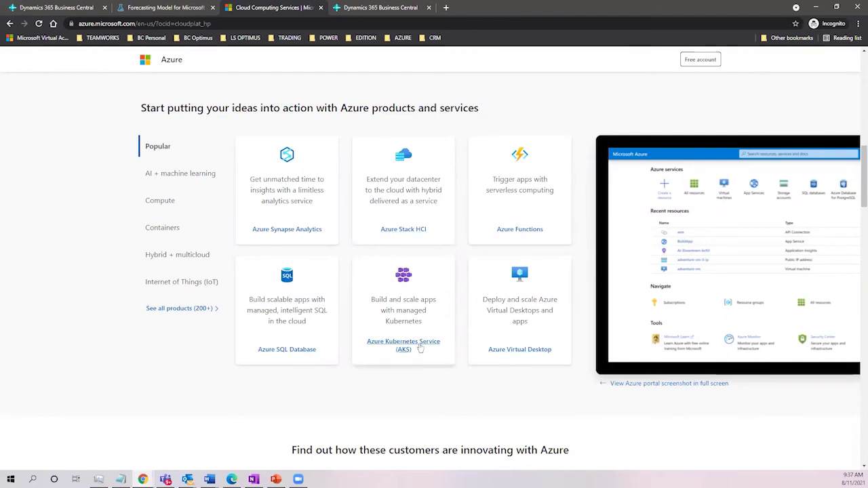
pyautogui.scroll(1, 373, 203)
pyautogui.scroll(9, 370, 183)
# Switch back to Business Central and set the work date to 4/1/2021 in My Settings
pyautogui.hotkey('ctrl', '1')
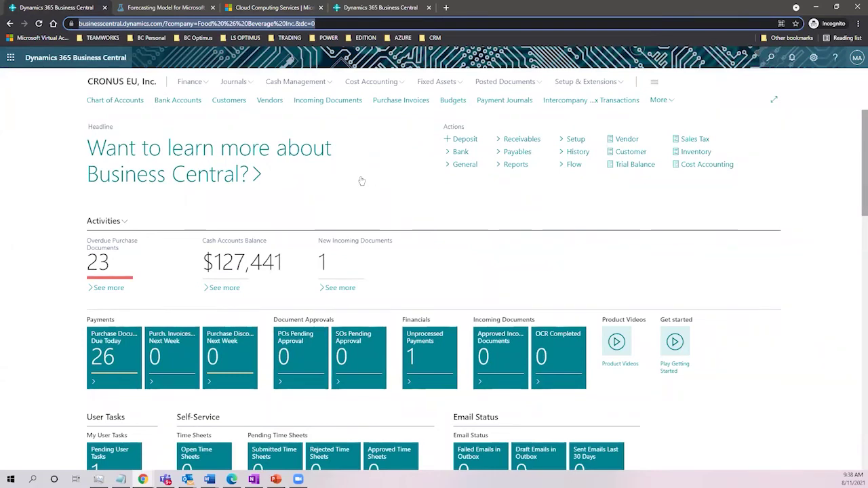
pyautogui.click(37, 250)
pyautogui.scroll(-15, 39, 251)
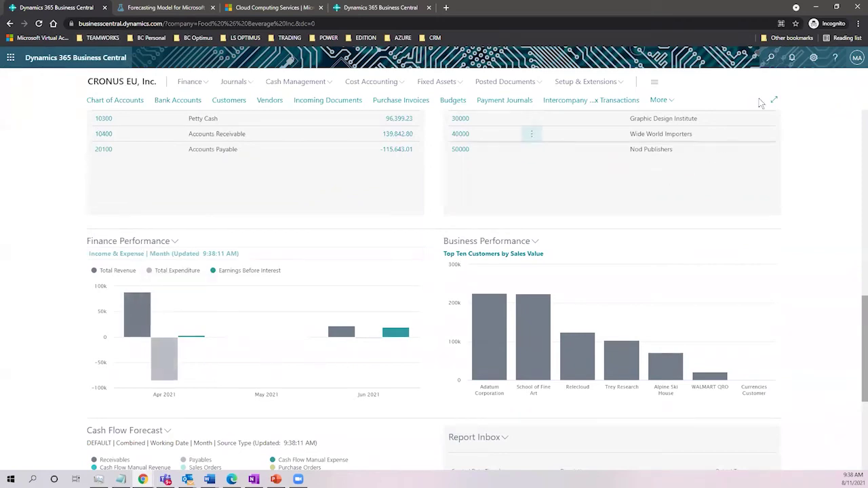
pyautogui.click(813, 57)
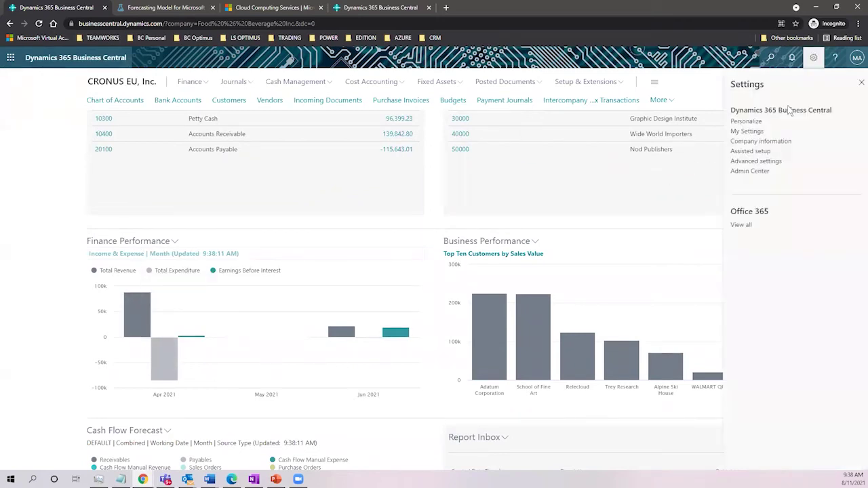
pyautogui.click(752, 134)
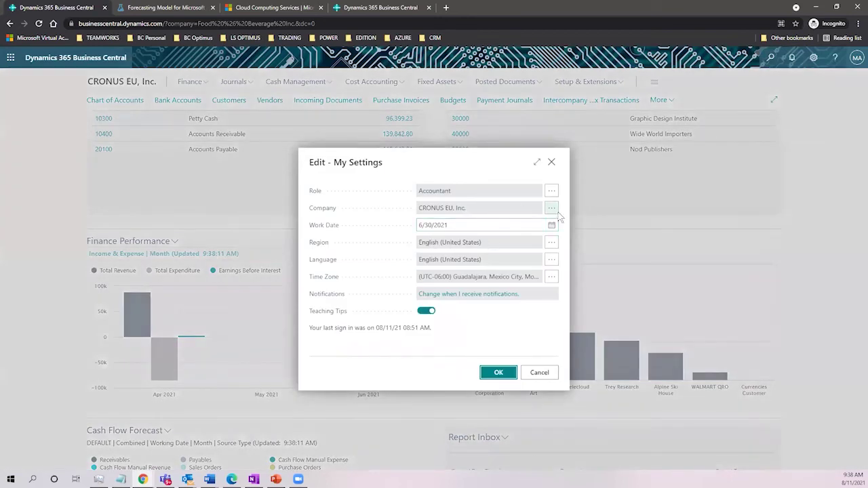
pyautogui.click(552, 225)
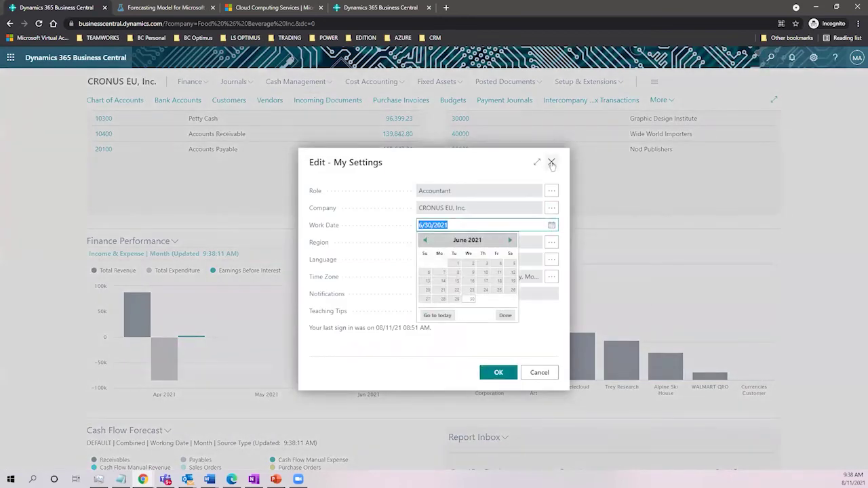
pyautogui.click(424, 240)
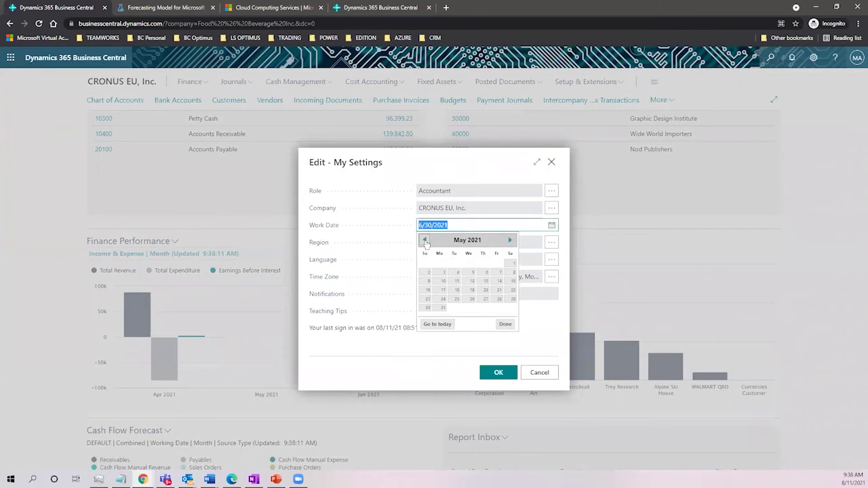
pyautogui.click(425, 240)
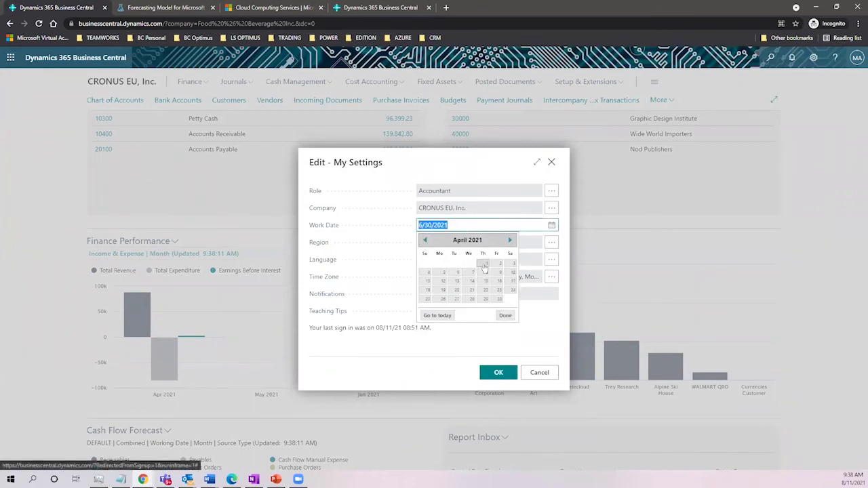
pyautogui.click(484, 267)
pyautogui.click(498, 374)
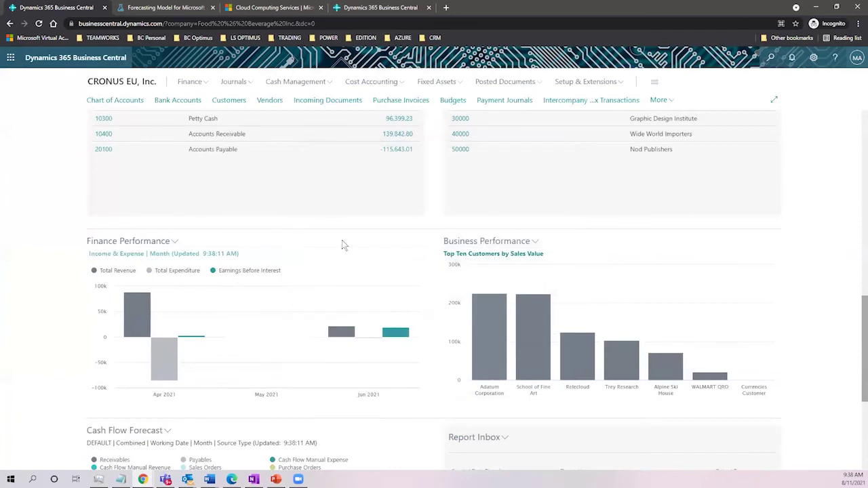
# Check the work date in My Settings and close the dialog
pyautogui.click(814, 57)
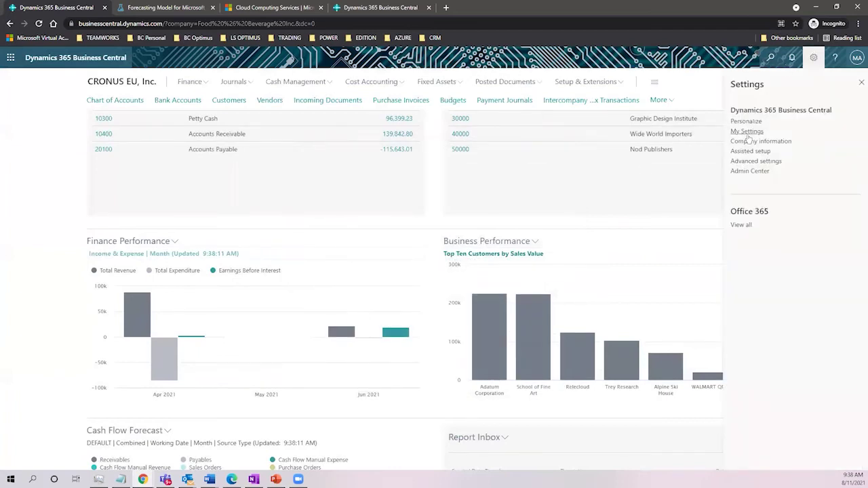
pyautogui.click(749, 138)
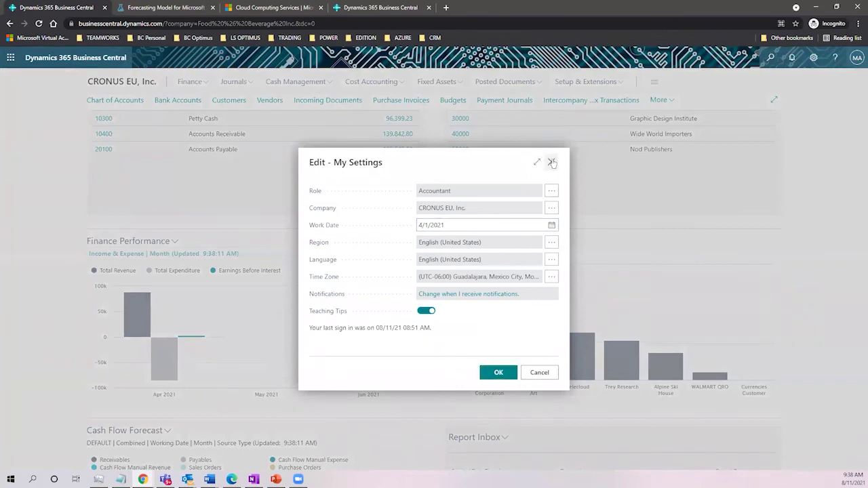
pyautogui.click(498, 372)
# Enlarge the page to 150% and examine the June 2021 column of the Cash Flow Forecast chart
pyautogui.scroll(-4, 248, 207)
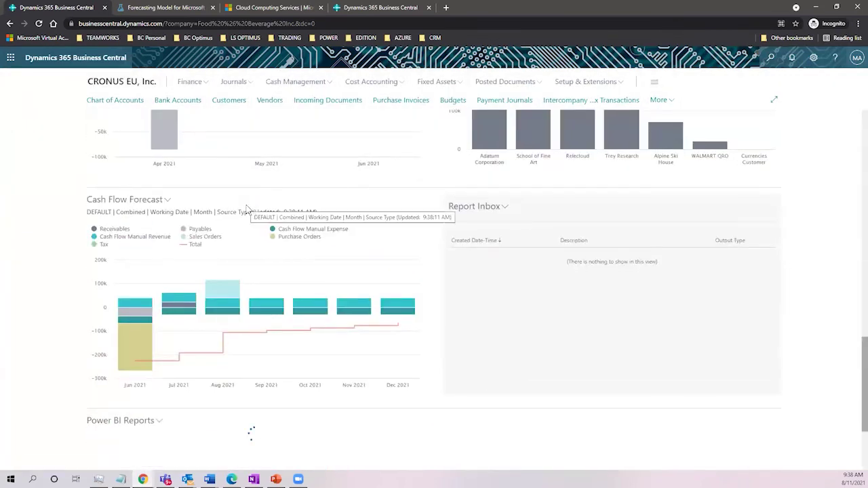
pyautogui.scroll(-2, 325, 268)
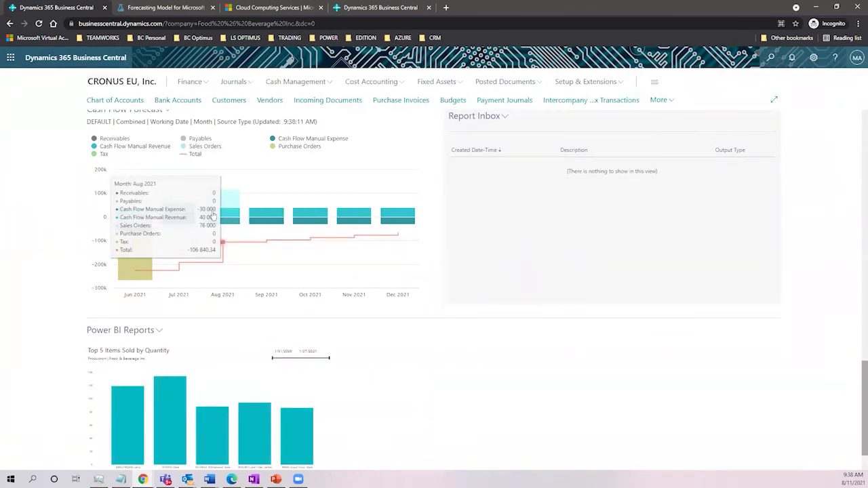
pyautogui.hotkey('ctrl', '+')
pyautogui.hotkey('ctrl', '+')
pyautogui.hotkey('ctrl', '+')
pyautogui.hotkey('ctrl', '+')
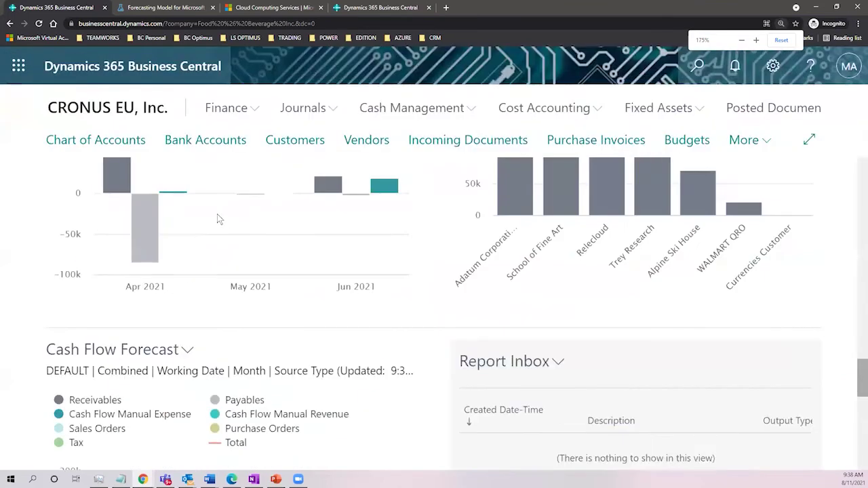
pyautogui.scroll(-3, 227, 222)
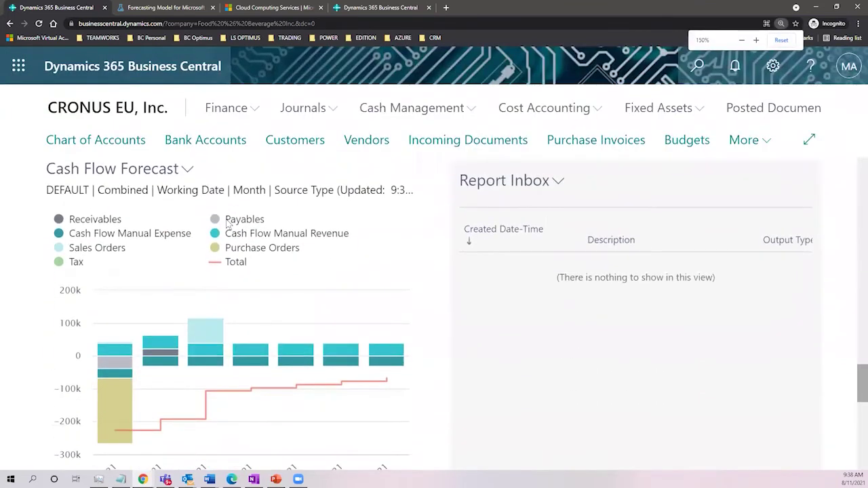
pyautogui.hotkey('ctrl', '-')
pyautogui.scroll(1, 226, 223)
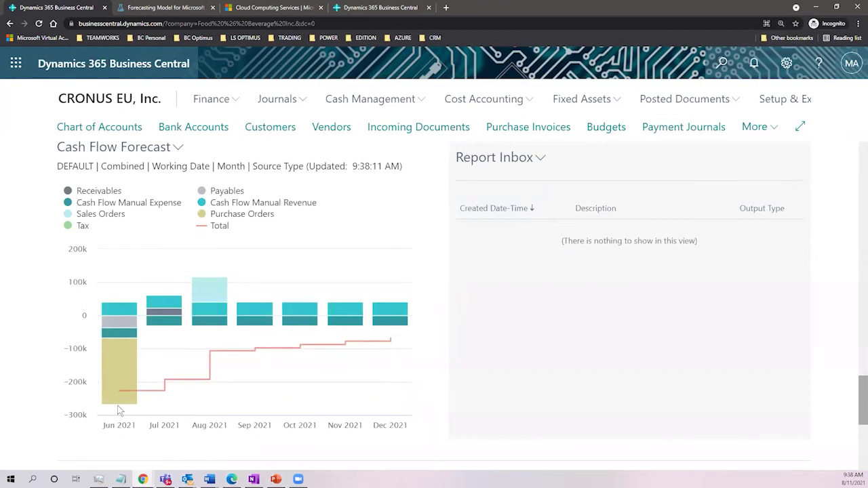
pyautogui.moveTo(119, 400)
# Recalculate the cash flow forecast from its chart and inspect the April and June 2021 columns
pyautogui.click(178, 149)
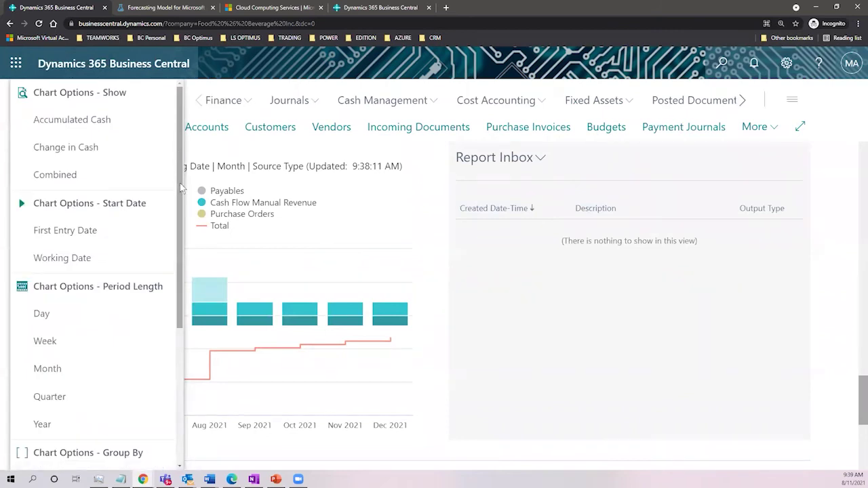
pyautogui.scroll(-3, 159, 296)
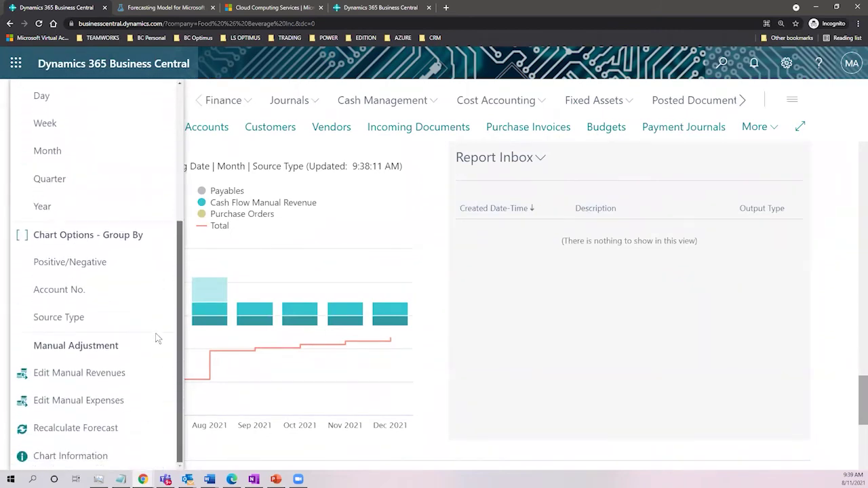
pyautogui.click(75, 428)
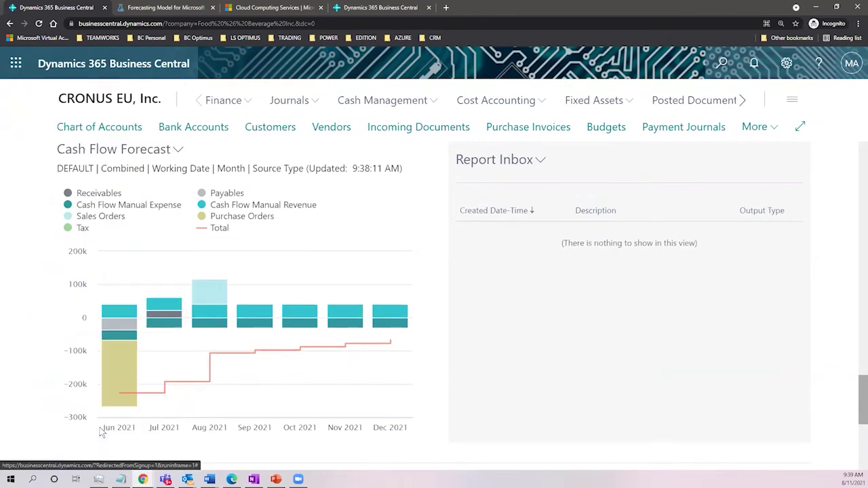
pyautogui.press('Return')
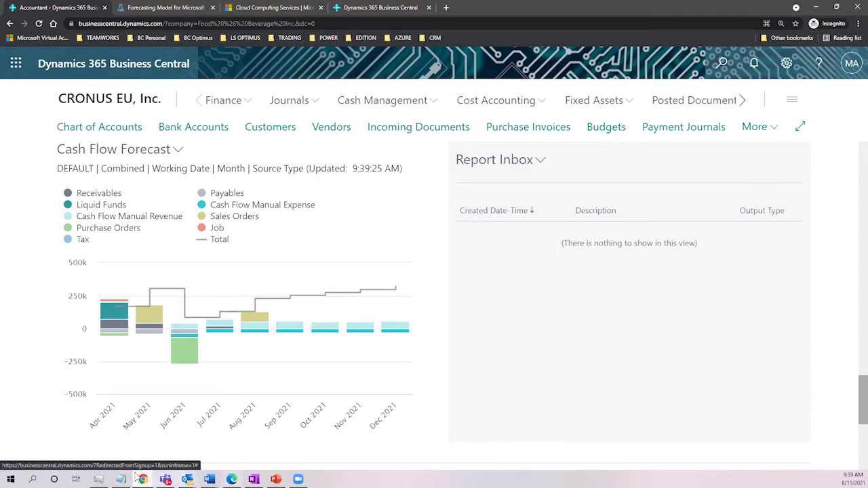
pyautogui.moveTo(113, 331)
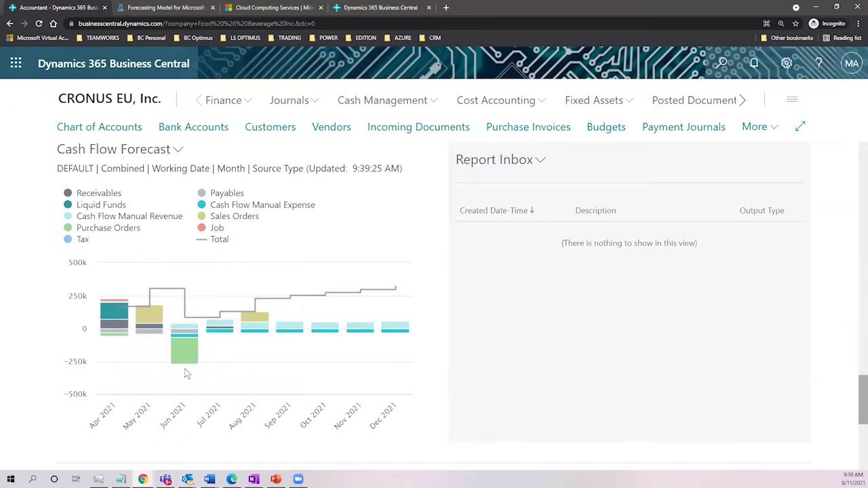
pyautogui.moveTo(184, 359)
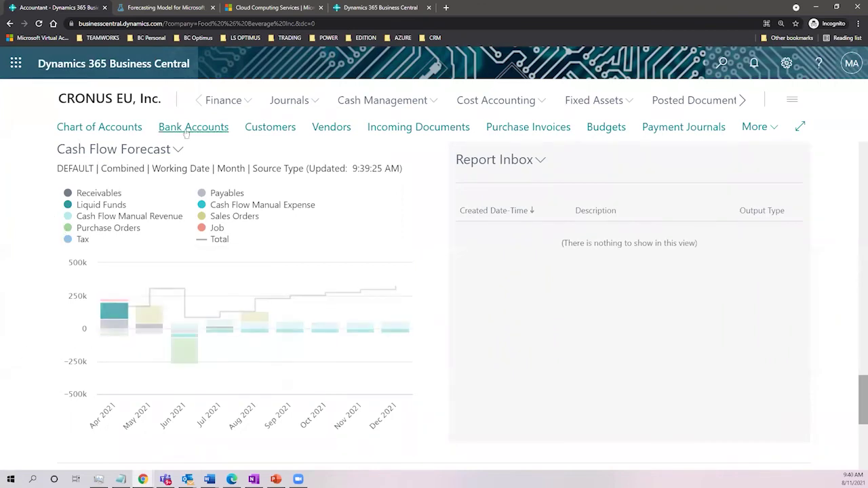
# Set the Cash Flow Forecast chart's period length to Quarter
pyautogui.click(177, 150)
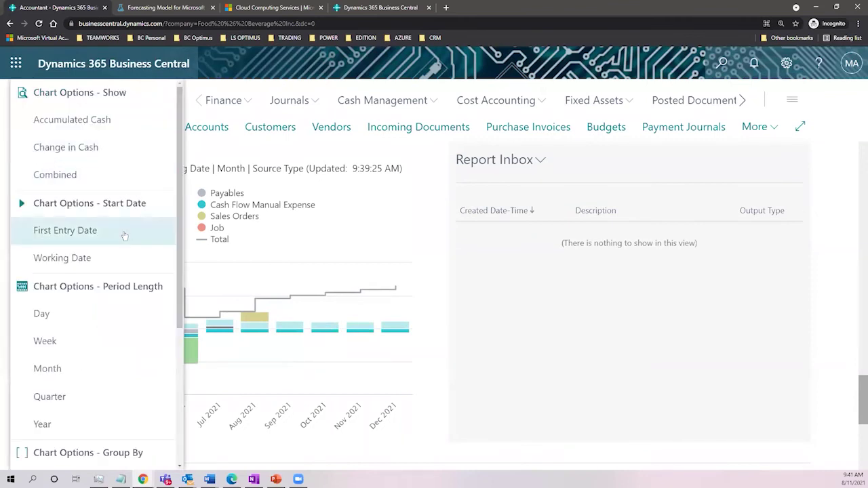
pyautogui.scroll(-1, 125, 235)
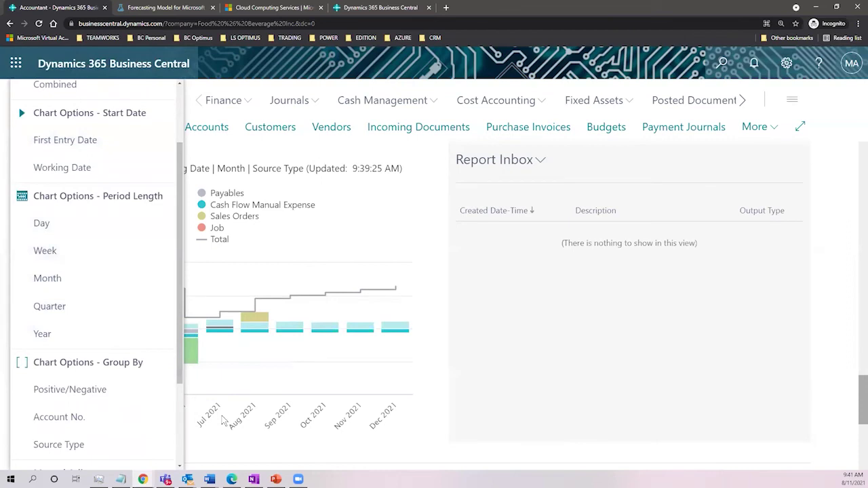
pyautogui.click(74, 312)
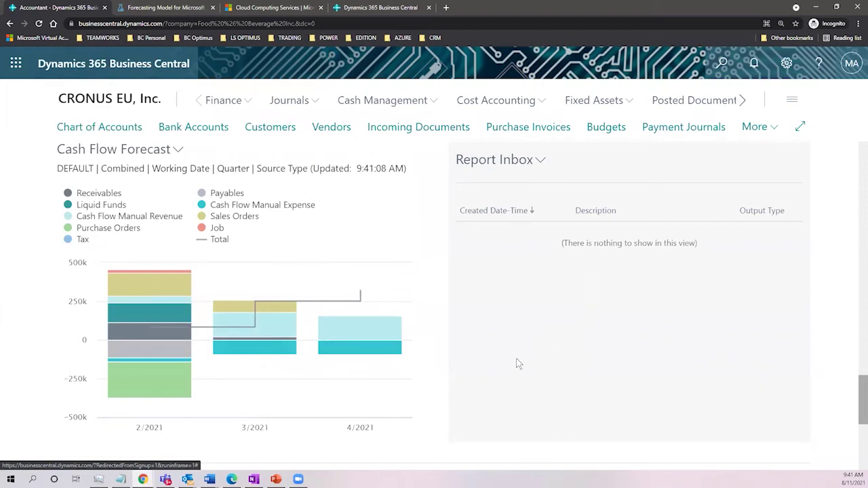
# Switch the Cash Flow Forecast chart's period length to Week and back to Month
pyautogui.click(177, 150)
pyautogui.click(64, 345)
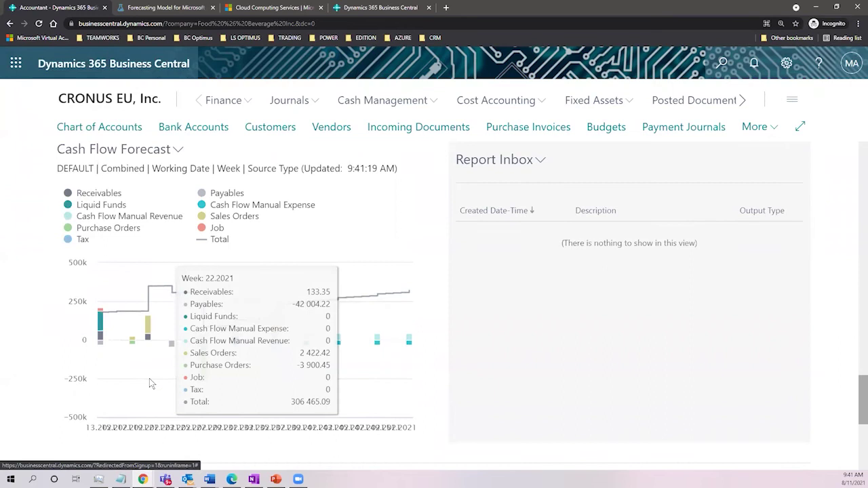
pyautogui.click(179, 151)
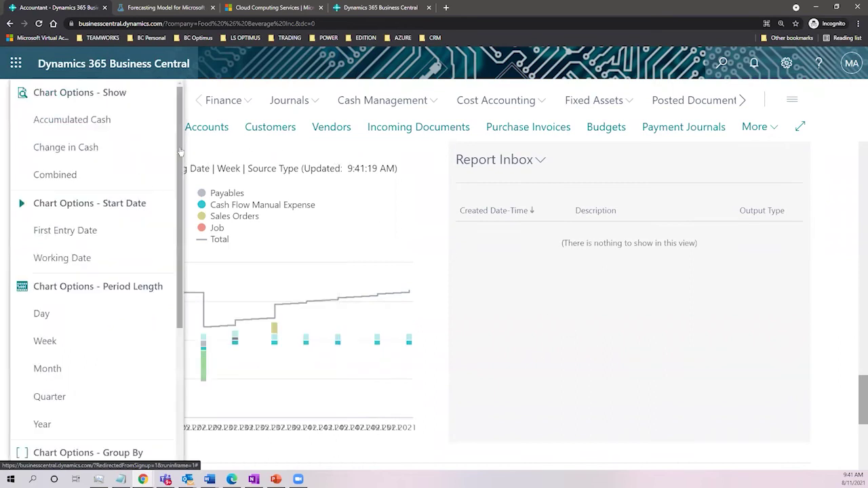
pyautogui.click(79, 370)
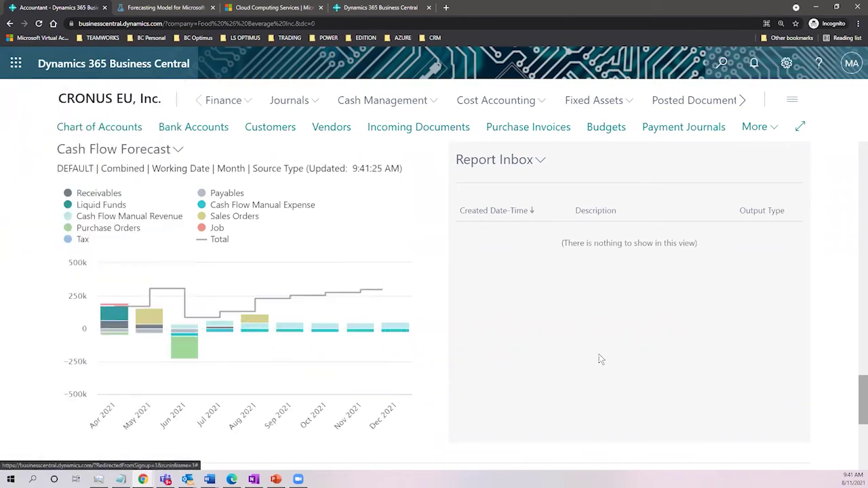
# Review the forecast chart's manual adjustment options and examine its April, June and August 2021 columns
pyautogui.click(164, 152)
pyautogui.scroll(-3, 99, 257)
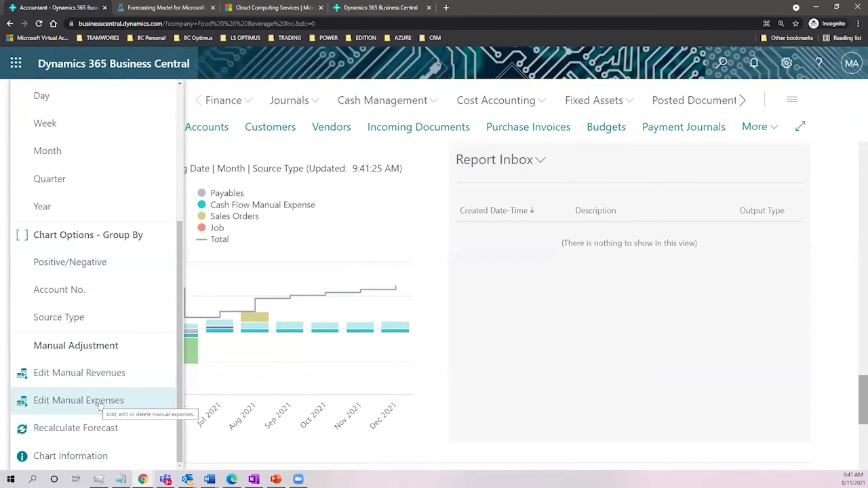
pyautogui.click(537, 328)
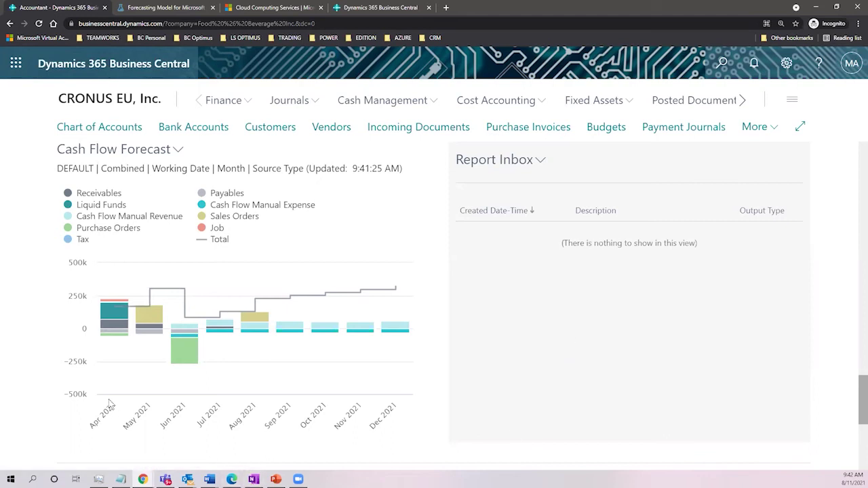
pyautogui.moveTo(113, 326)
pyautogui.moveTo(176, 351)
pyautogui.moveTo(259, 325)
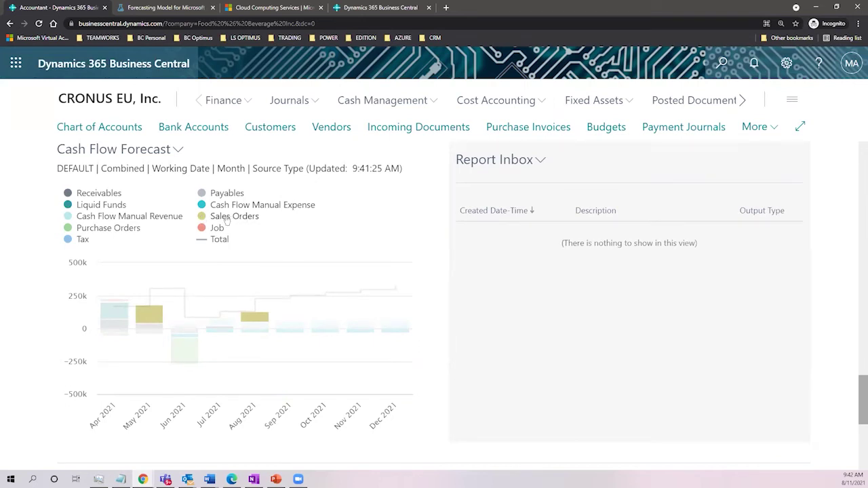
# Show the ledger entries behind the August 2021 sales orders and open the 8/31/2021 Adatum Corporation sales order for editing
pyautogui.click(261, 318)
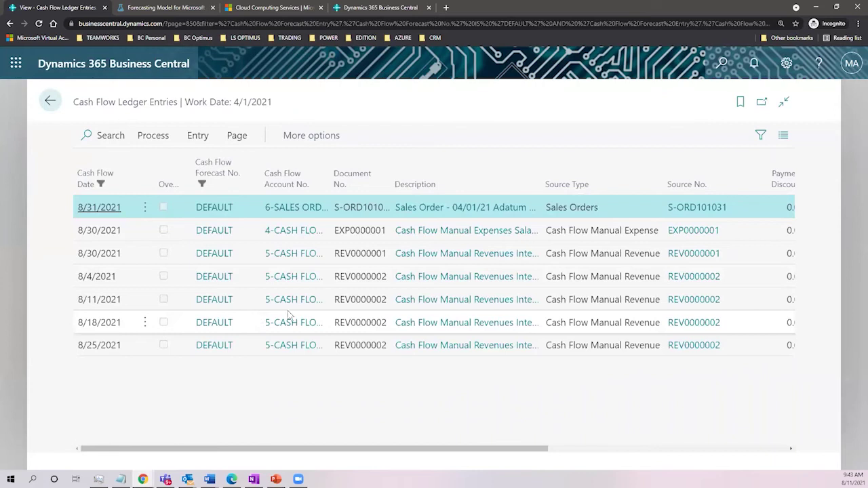
pyautogui.click(784, 101)
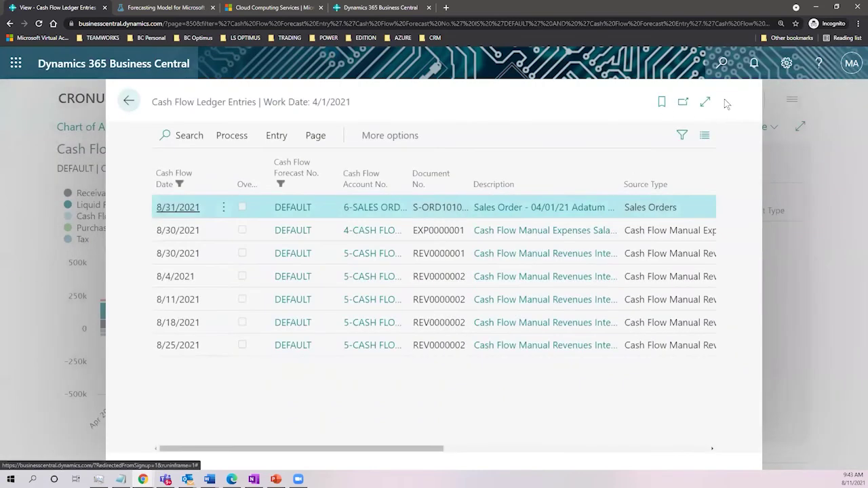
pyautogui.click(705, 101)
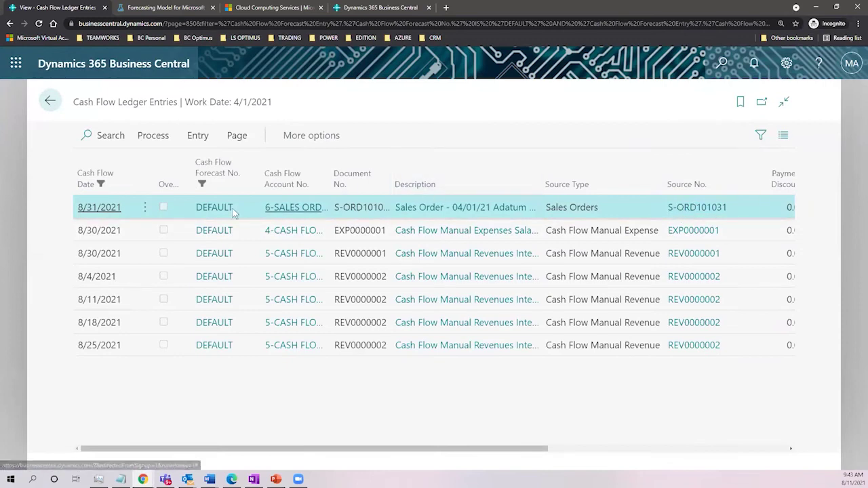
pyautogui.click(693, 207)
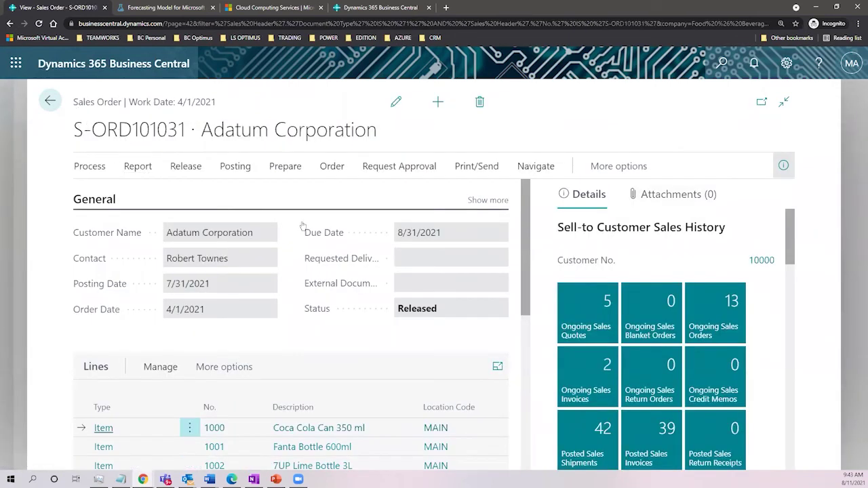
pyautogui.click(397, 103)
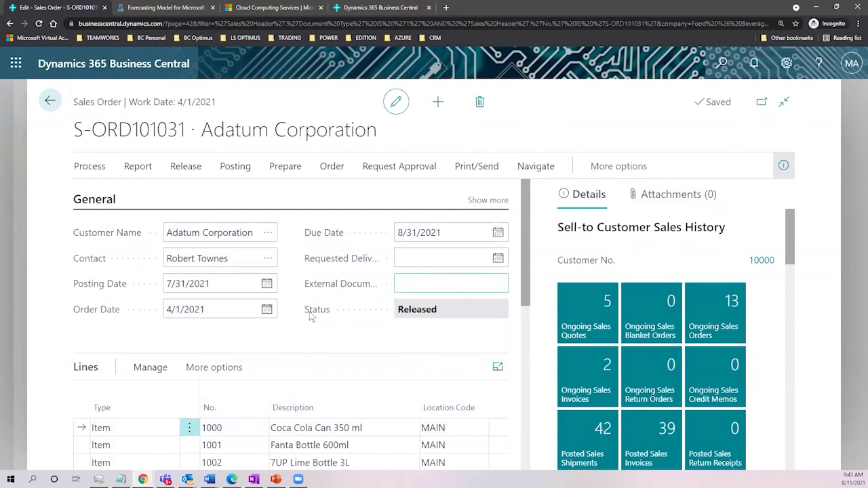
# Review the Adatum Corporation sales order's item lines, quantities, totals excluding and including tax, and general dates
pyautogui.scroll(-2, 244, 298)
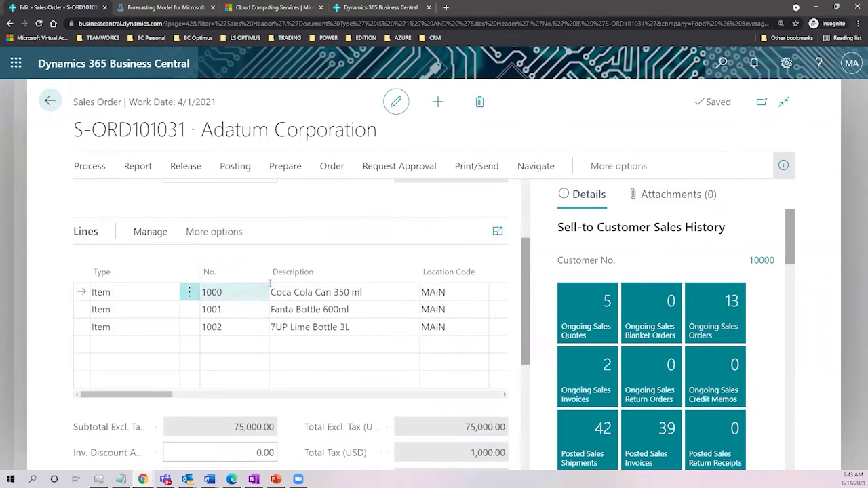
pyautogui.click(228, 293)
pyautogui.click(312, 291)
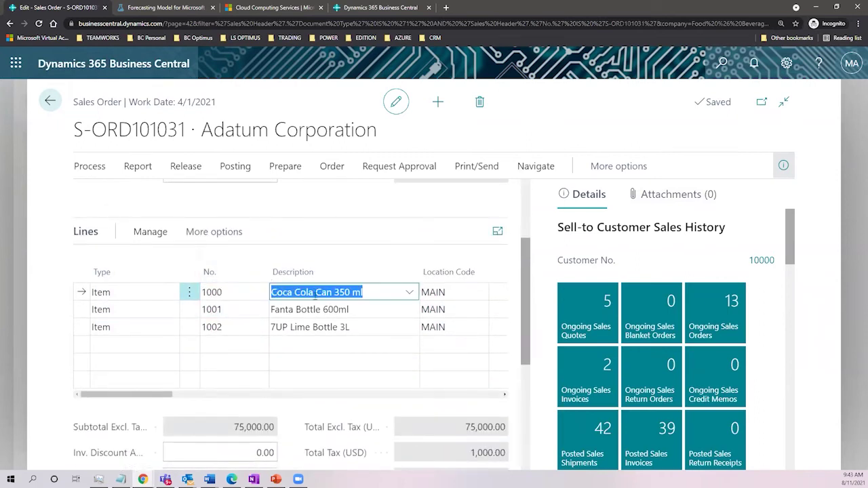
pyautogui.click(323, 309)
pyautogui.click(319, 332)
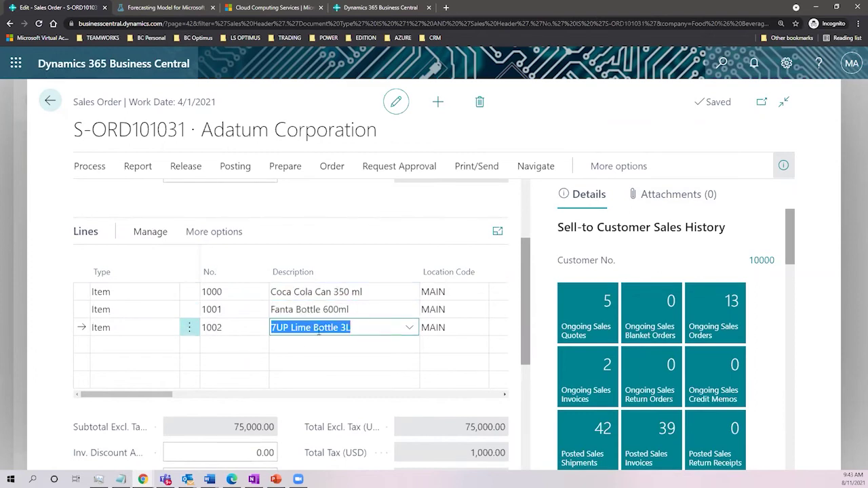
pyautogui.moveTo(160, 397); pyautogui.dragTo(168, 397)
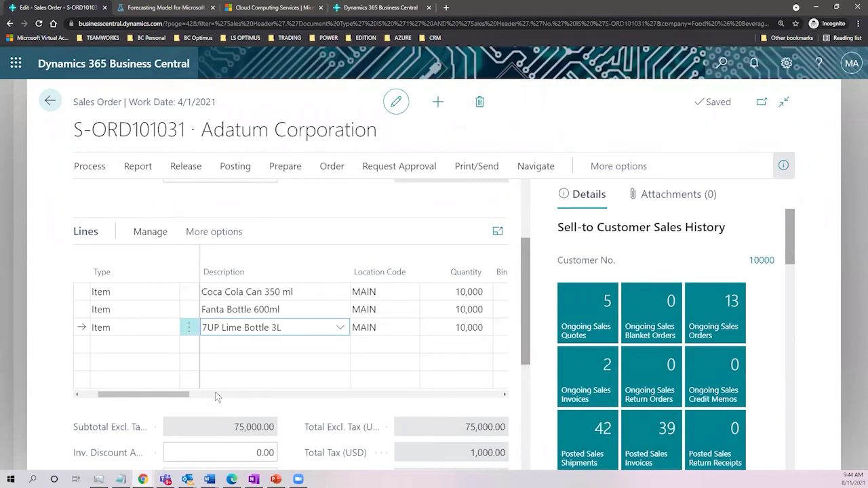
pyautogui.scroll(-2, 465, 339)
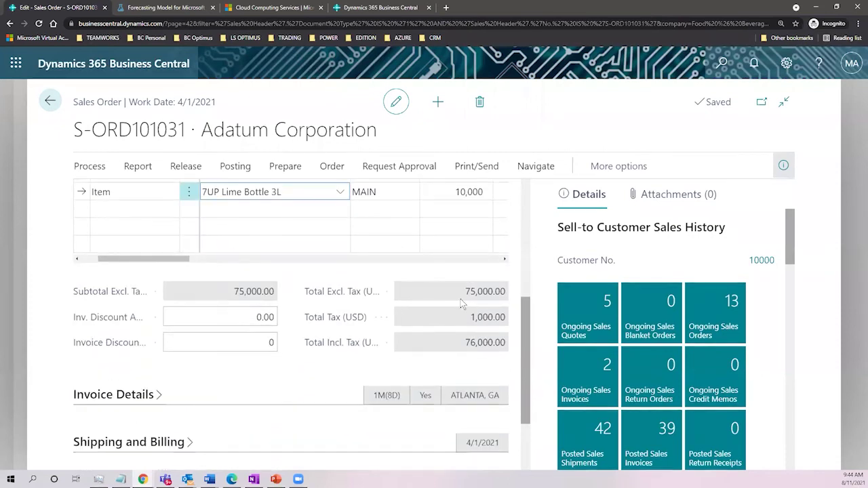
pyautogui.moveTo(480, 295); pyautogui.dragTo(507, 295)
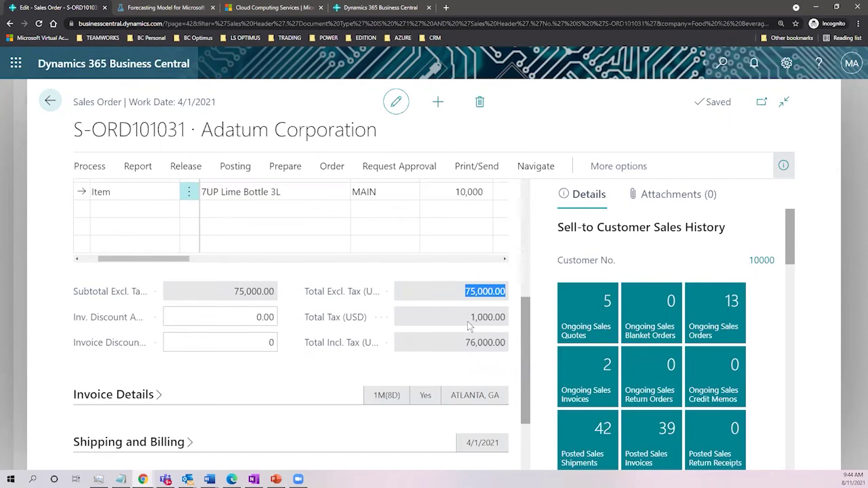
pyautogui.moveTo(528, 342); pyautogui.dragTo(519, 290)
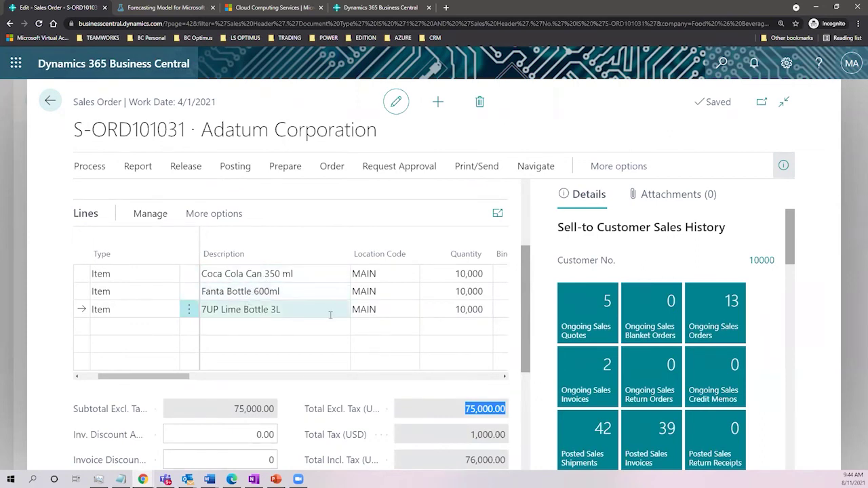
pyautogui.scroll(2, 320, 332)
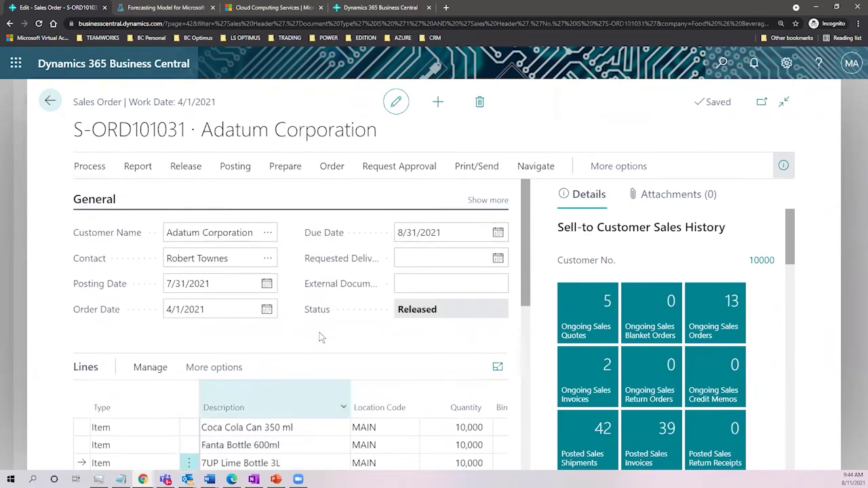
# Change the existing Adatum Corporation sales order's due date to 9/30/2021 and return to the Cash Flow Forecast chart on the home page
pyautogui.scroll(-2, 325, 397)
pyautogui.scroll(2, 315, 400)
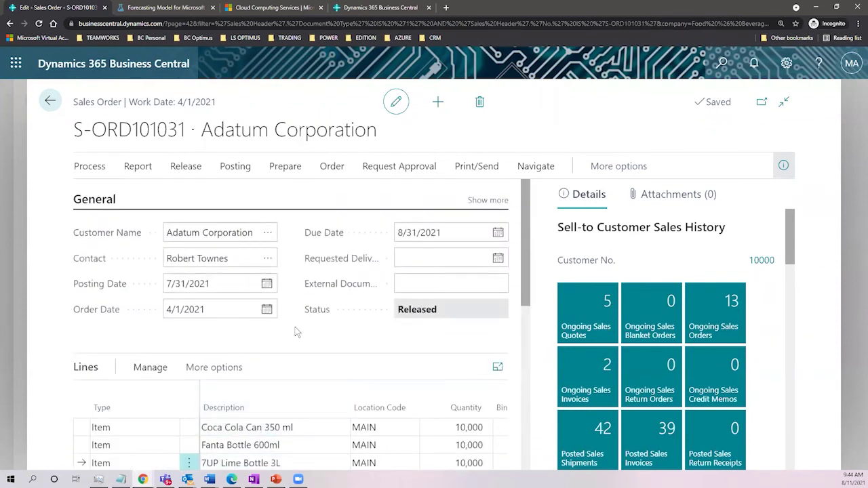
pyautogui.click(442, 234)
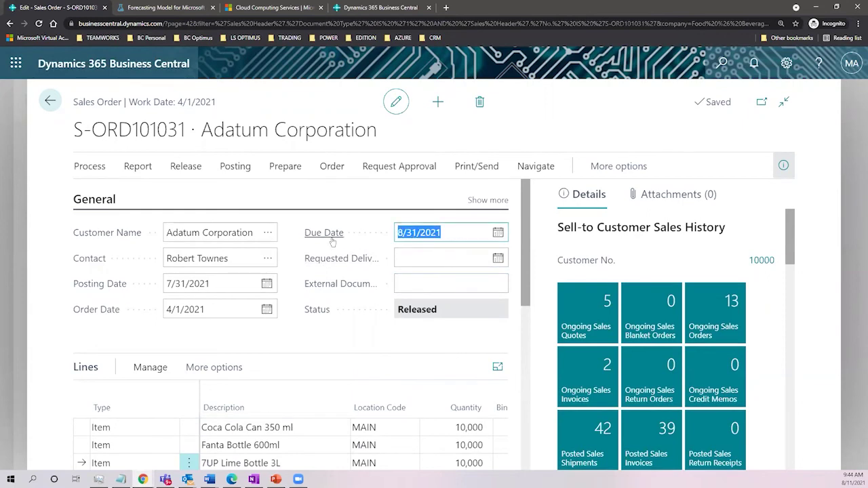
pyautogui.moveTo(332, 242)
pyautogui.click(497, 232)
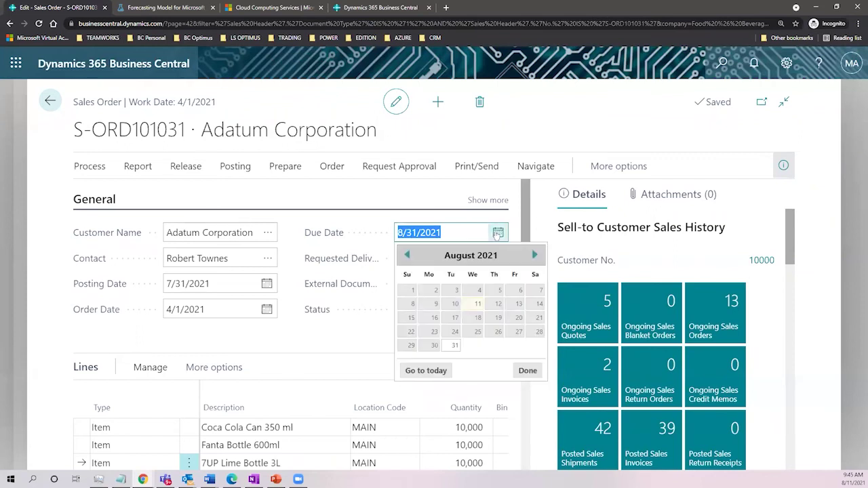
pyautogui.click(534, 256)
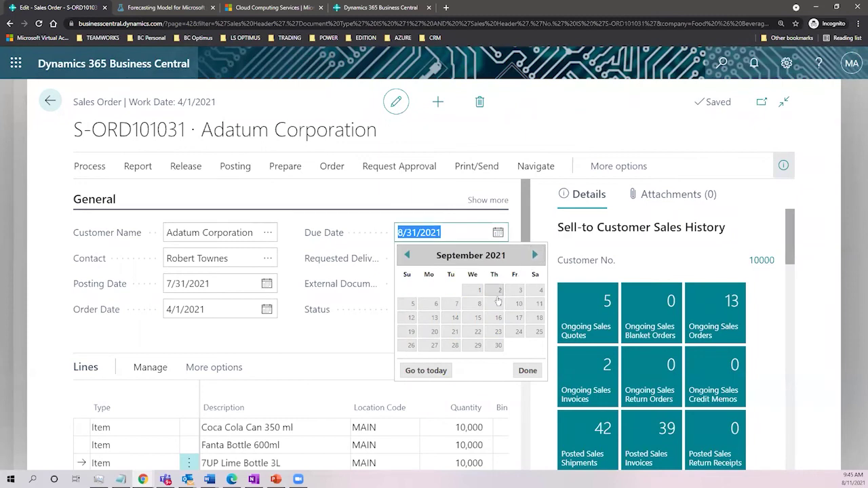
pyautogui.click(498, 345)
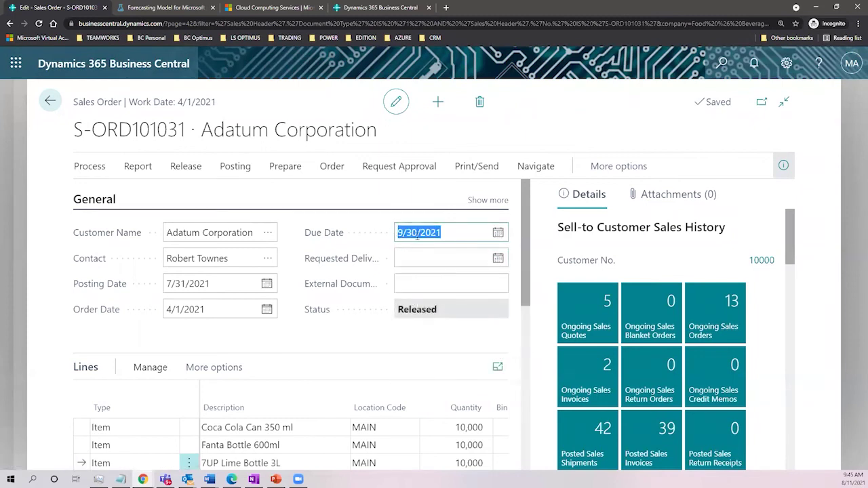
pyautogui.click(49, 103)
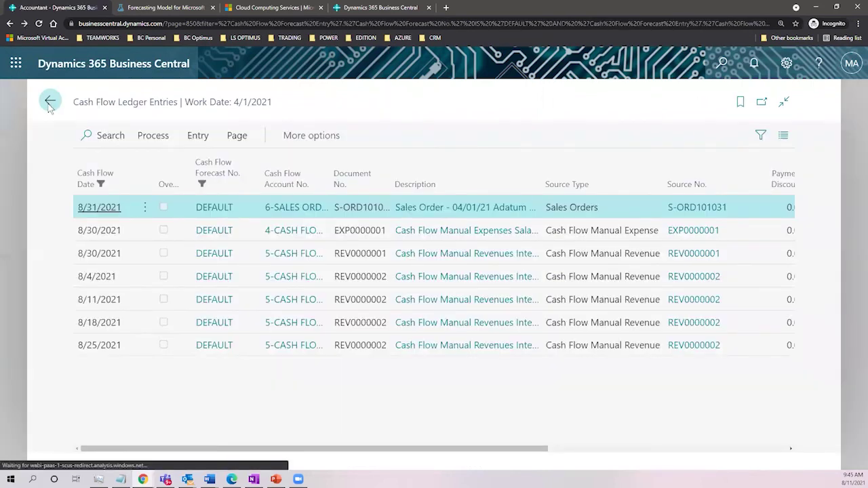
pyautogui.click(49, 103)
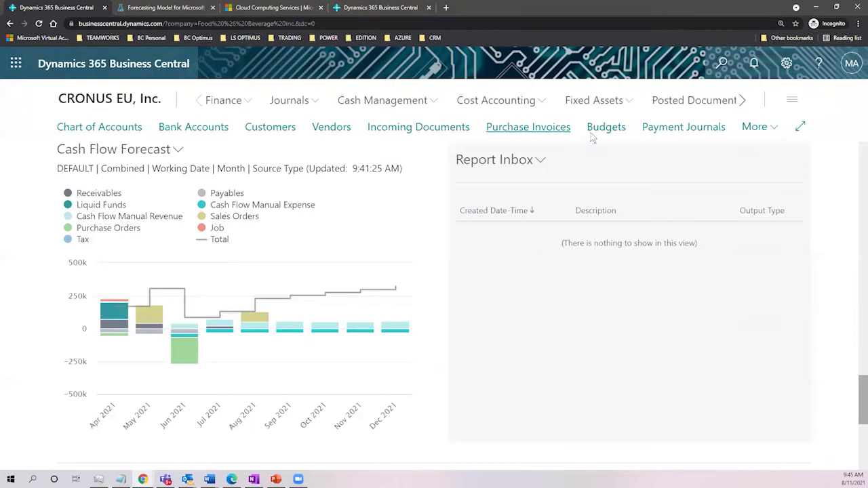
# Find the Sales Orders list and create a new sales order for customer Adatum Corporation
pyautogui.click(719, 68)
pyautogui.write('sales order')
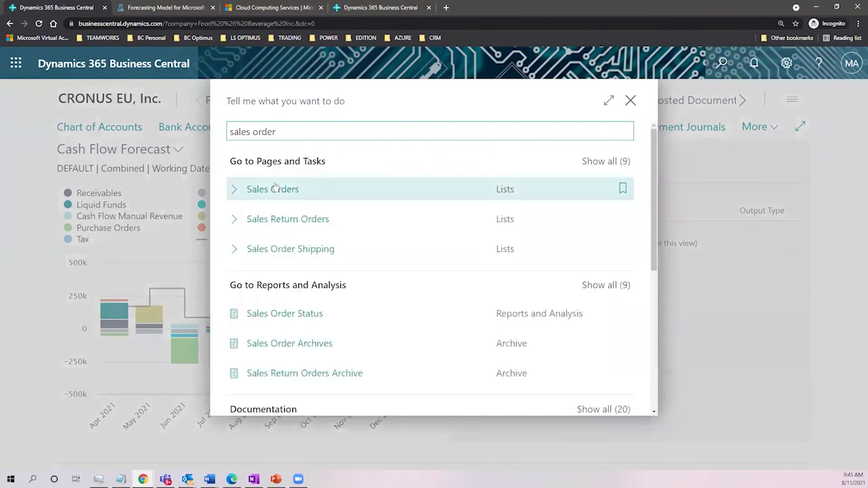
pyautogui.click(276, 188)
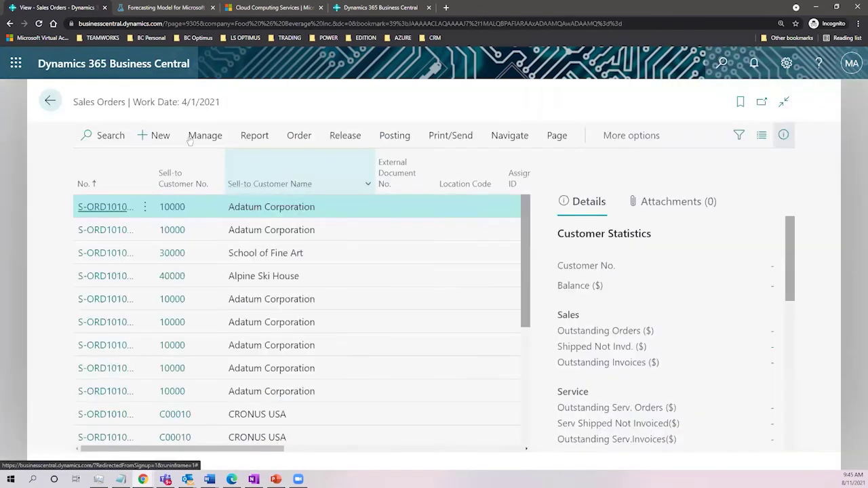
pyautogui.click(163, 137)
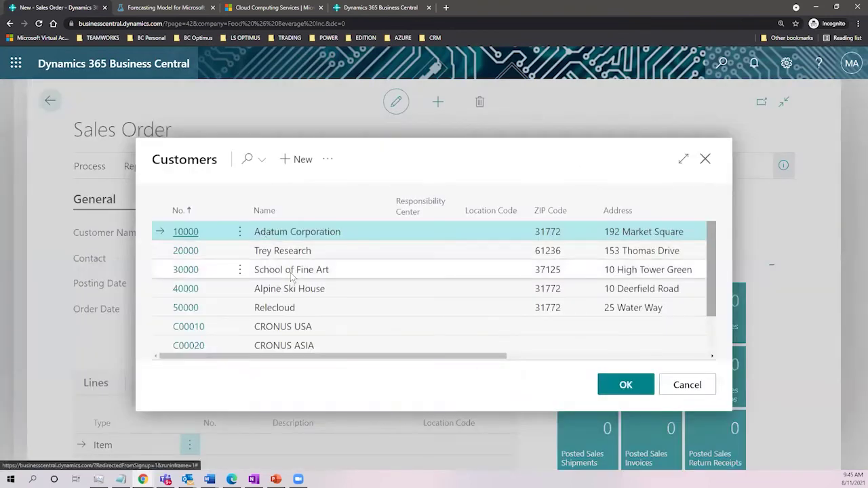
pyautogui.scroll(-2, 335, 291)
pyautogui.scroll(2, 335, 291)
pyautogui.click(625, 384)
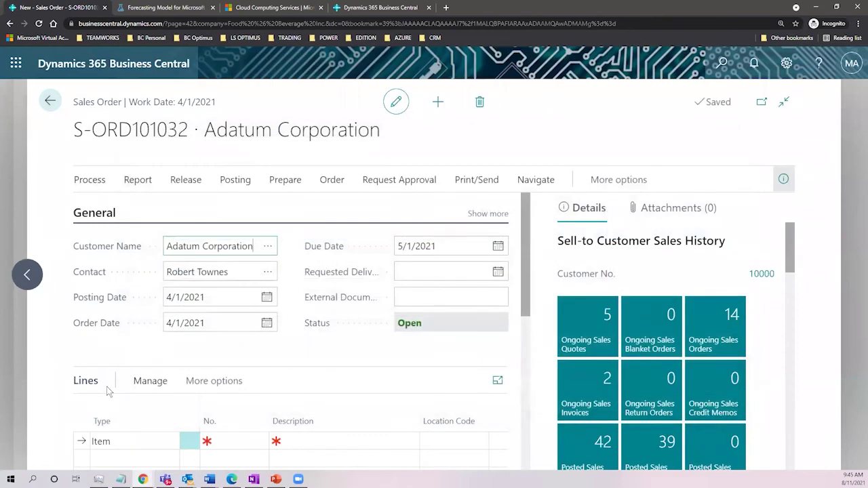
# Set the new sales order's posting date to 5/1/2021 and check its due date
pyautogui.scroll(-1, 285, 285)
pyautogui.scroll(2, 300, 271)
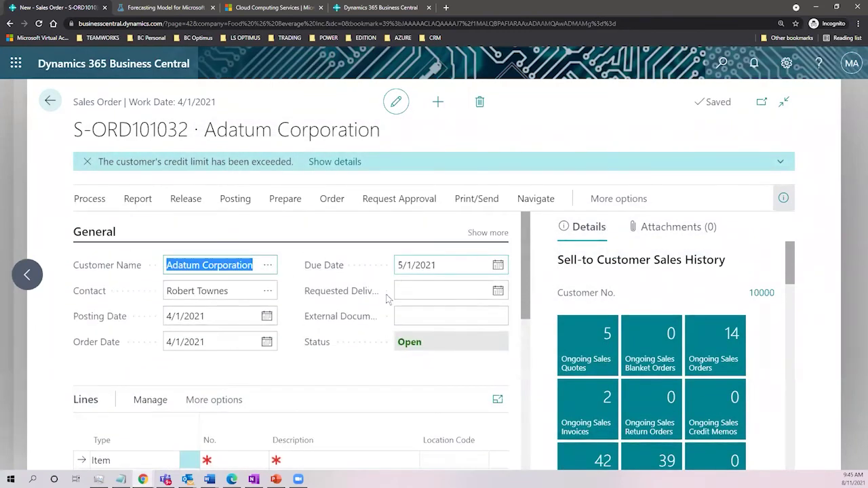
pyautogui.click(267, 316)
pyautogui.click(304, 339)
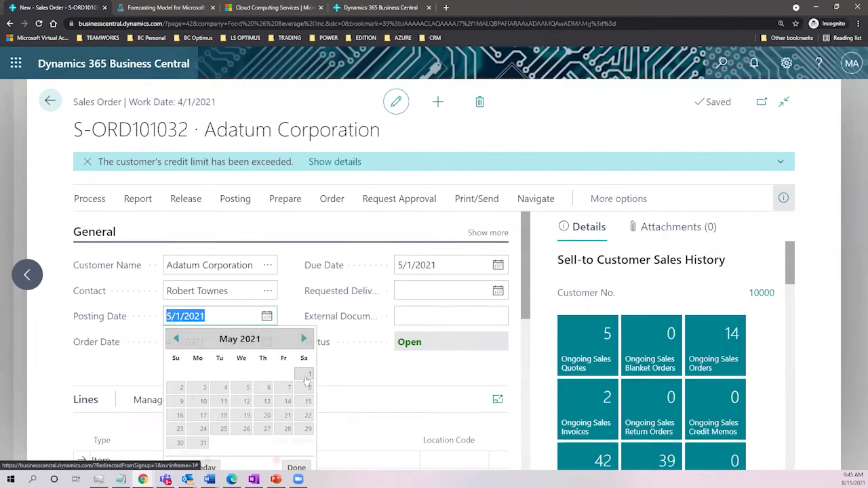
pyautogui.click(307, 379)
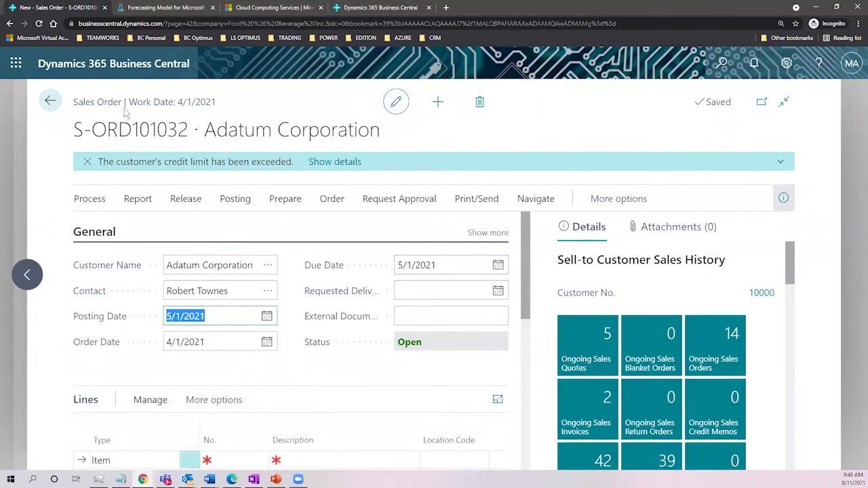
pyautogui.click(461, 263)
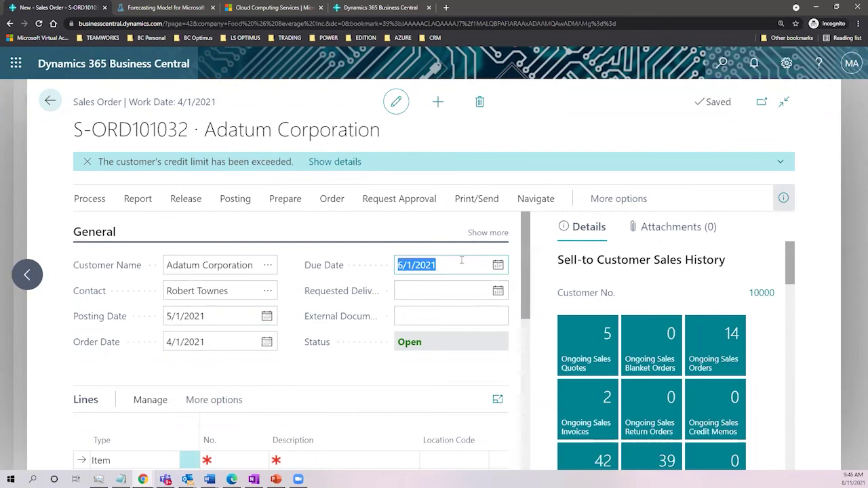
pyautogui.click(498, 264)
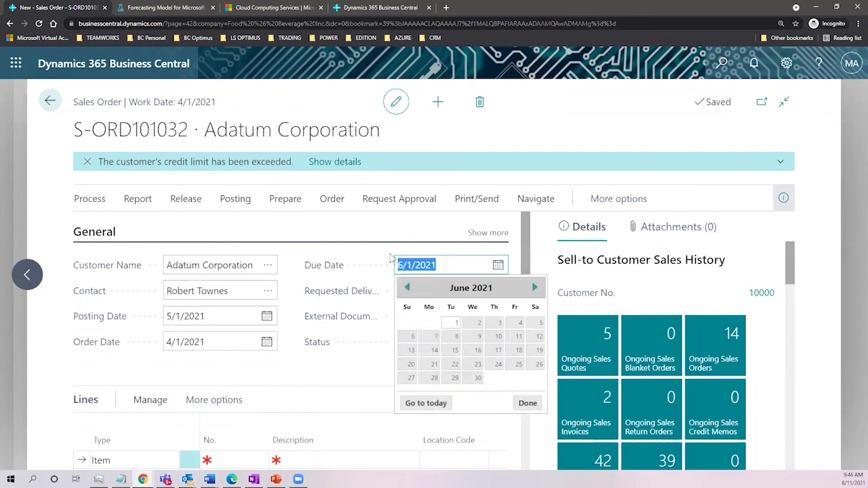
pyautogui.click(364, 241)
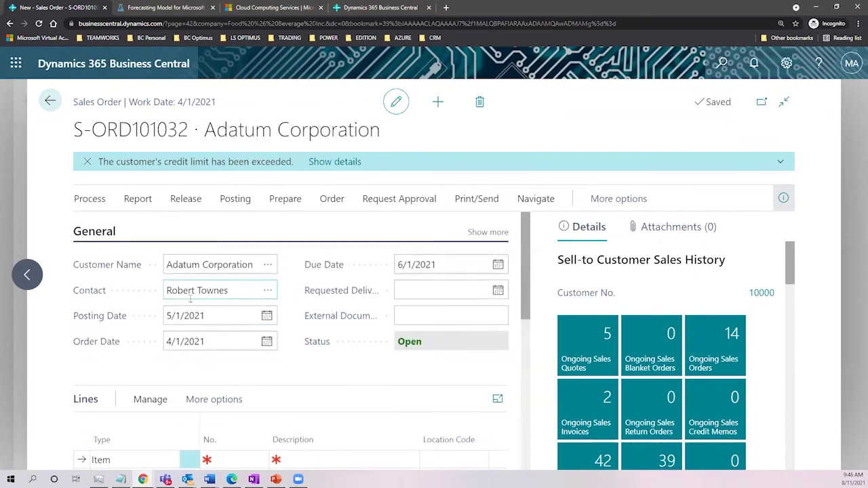
# Add item 1000, Coca Cola Can 350 ml, to the order's first line with location code MAIN
pyautogui.scroll(-3, 191, 304)
pyautogui.scroll(-2, 193, 301)
pyautogui.scroll(3, 194, 301)
pyautogui.click(255, 326)
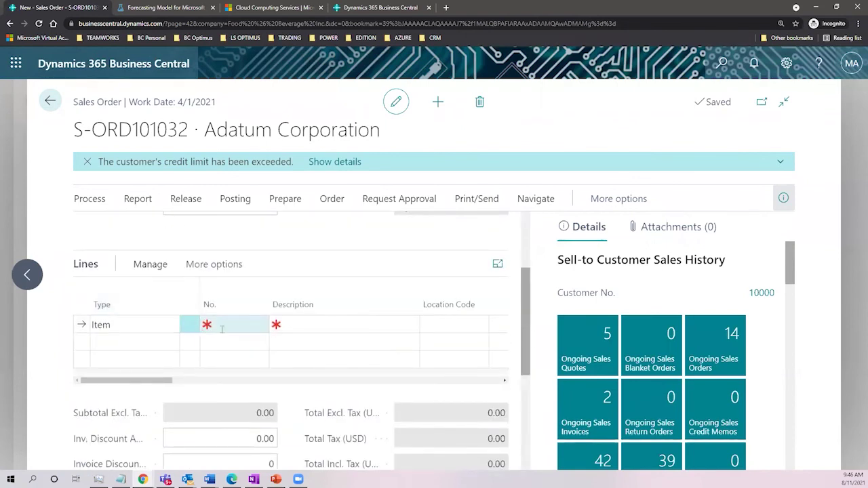
pyautogui.click(258, 325)
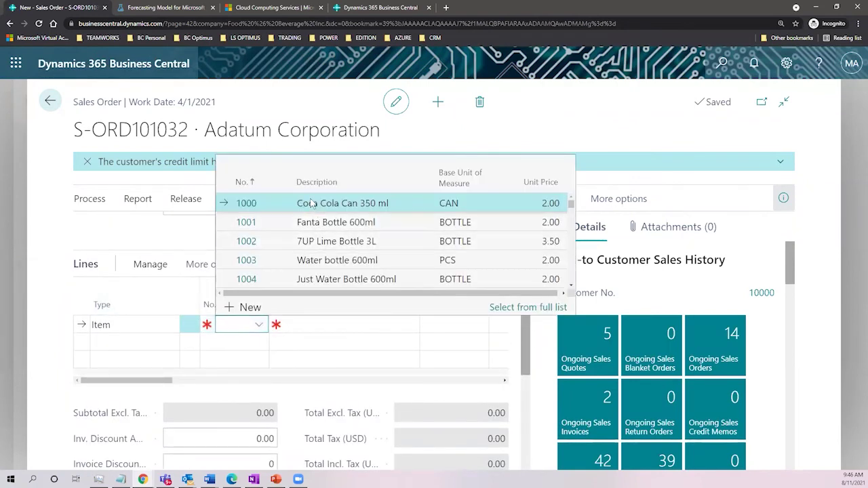
pyautogui.press('Return')
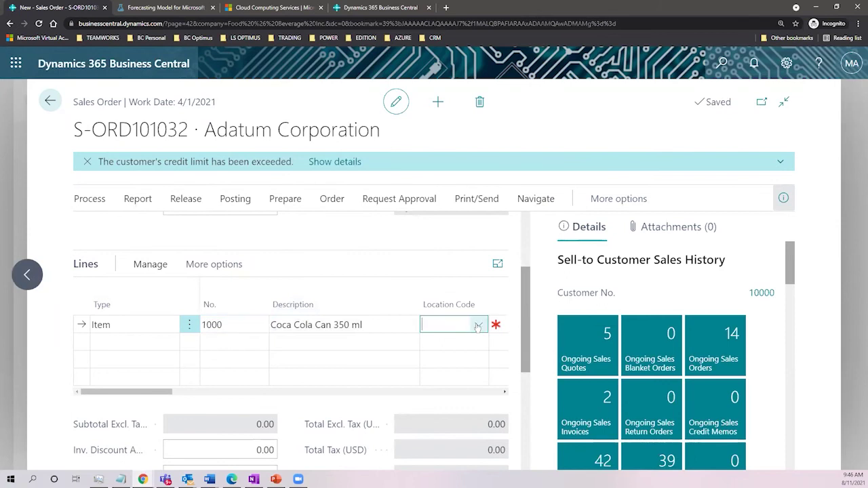
pyautogui.click(478, 325)
pyautogui.click(474, 247)
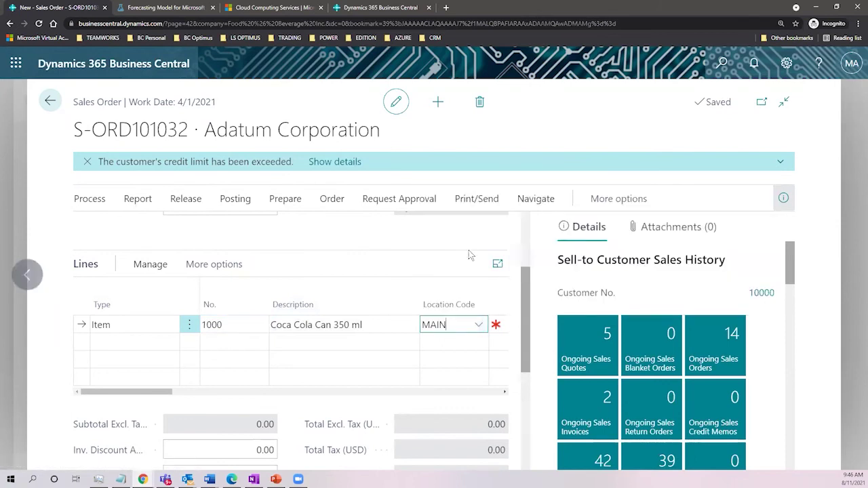
# Try quantities of 500 and 20,000 on the Coca Cola Can line and check the order totals
pyautogui.moveTo(150, 392); pyautogui.dragTo(205, 396)
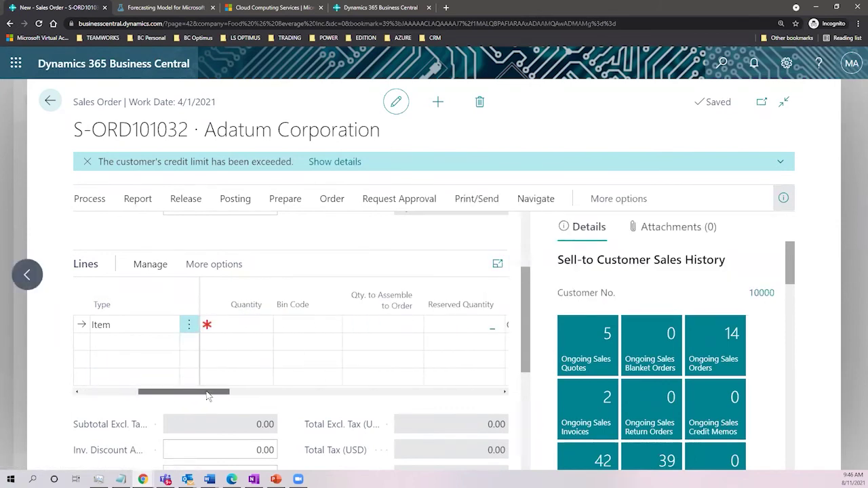
pyautogui.click(239, 324)
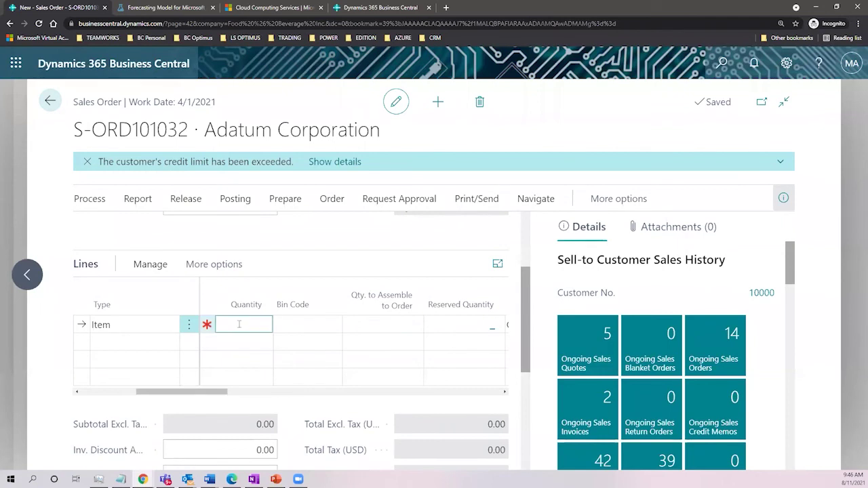
pyautogui.write('500')
pyautogui.press('Tab')
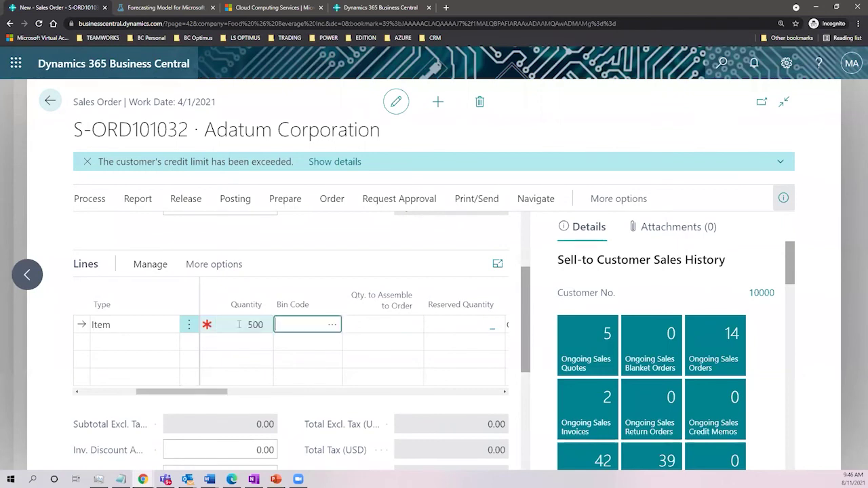
pyautogui.scroll(-3, 471, 376)
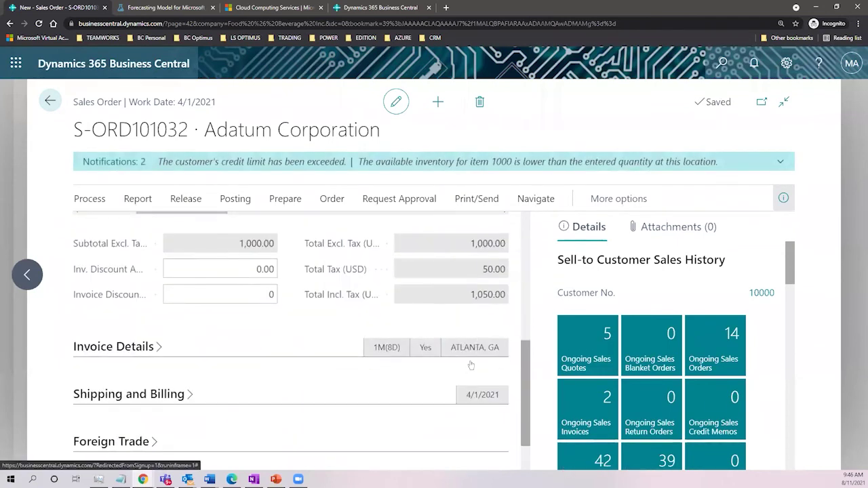
pyautogui.scroll(1, 423, 301)
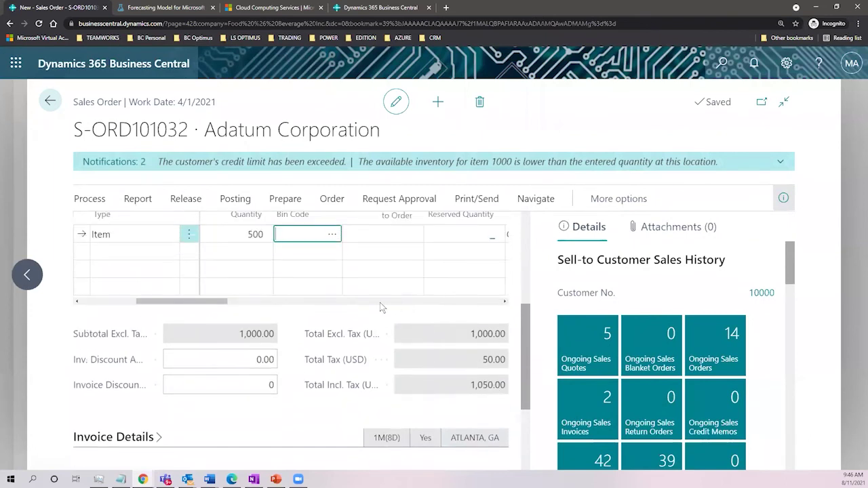
pyautogui.click(250, 233)
pyautogui.write('2')
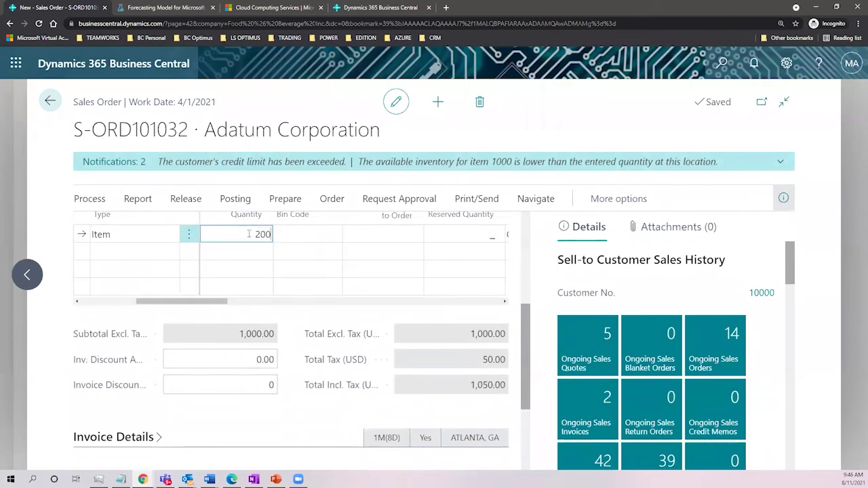
pyautogui.write('0,00')
pyautogui.write('00')
pyautogui.press('Tab')
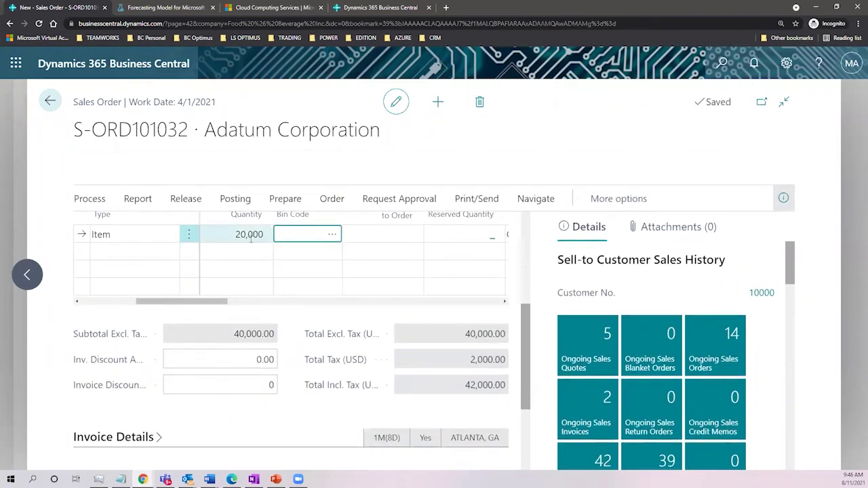
# Set the Coca Cola Can line's quantity to 10,000
pyautogui.click(237, 234)
pyautogui.write('10000')
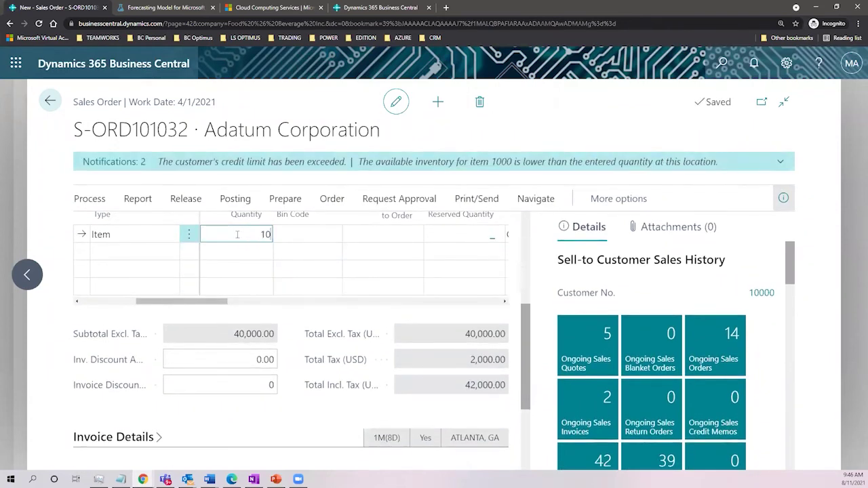
pyautogui.press('Tab')
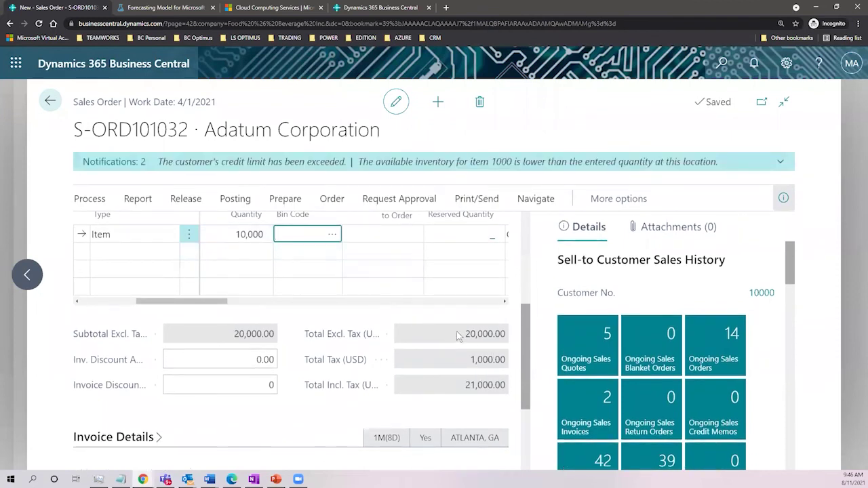
# Expand the new order's Invoice Details section and review its payment terms, payment discount and tax settings
pyautogui.scroll(-3, 285, 341)
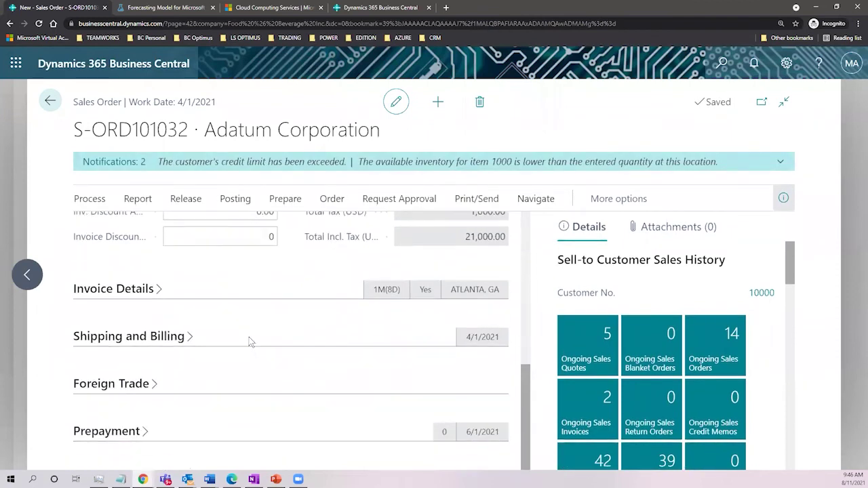
pyautogui.click(158, 290)
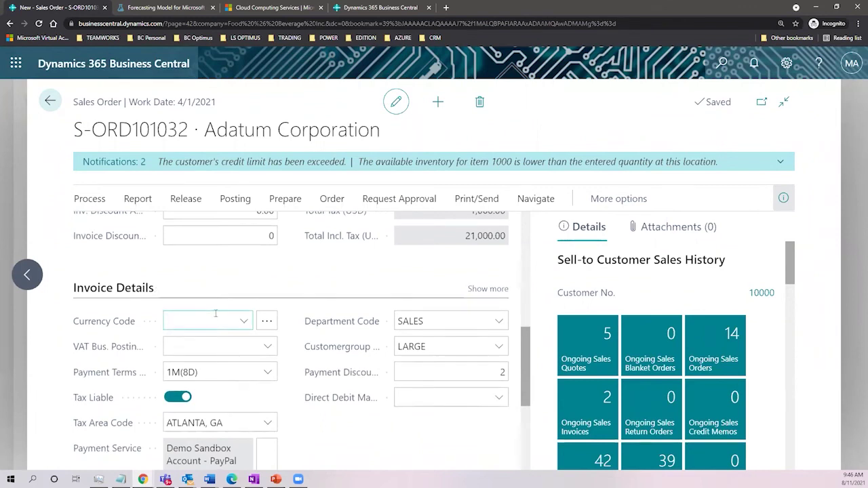
pyautogui.scroll(-3, 217, 314)
pyautogui.scroll(3, 368, 336)
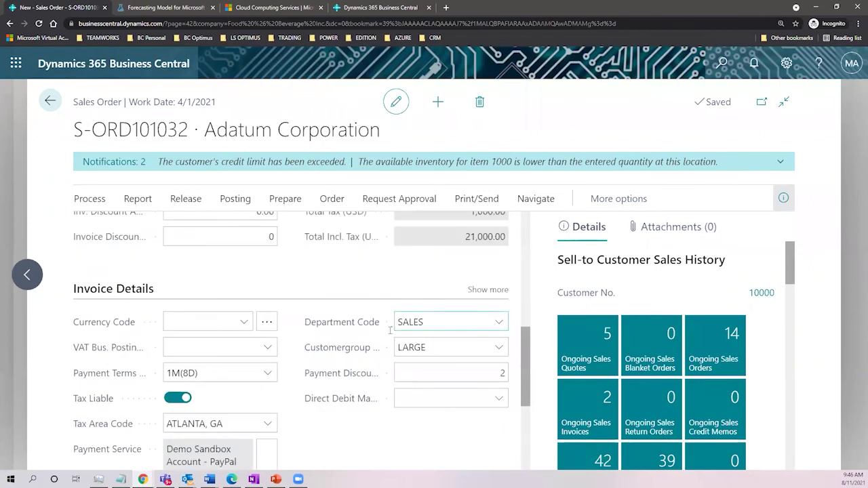
pyautogui.scroll(-3, 262, 328)
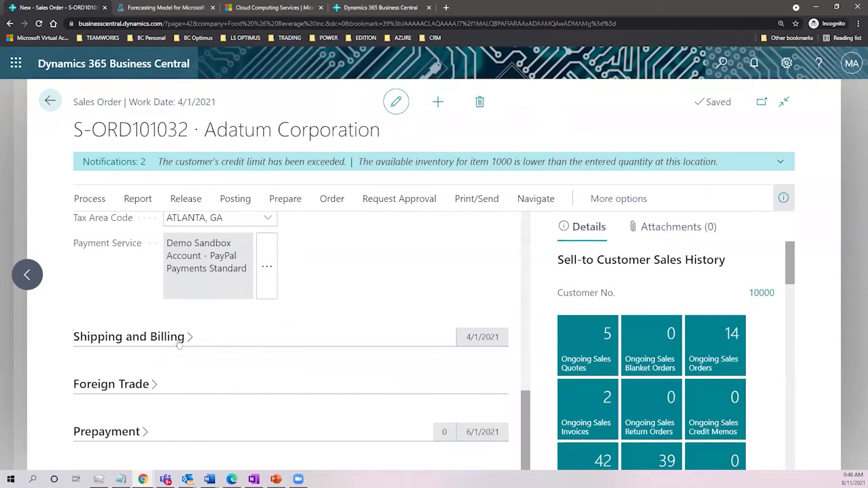
pyautogui.scroll(1, 182, 348)
pyautogui.scroll(2, 182, 348)
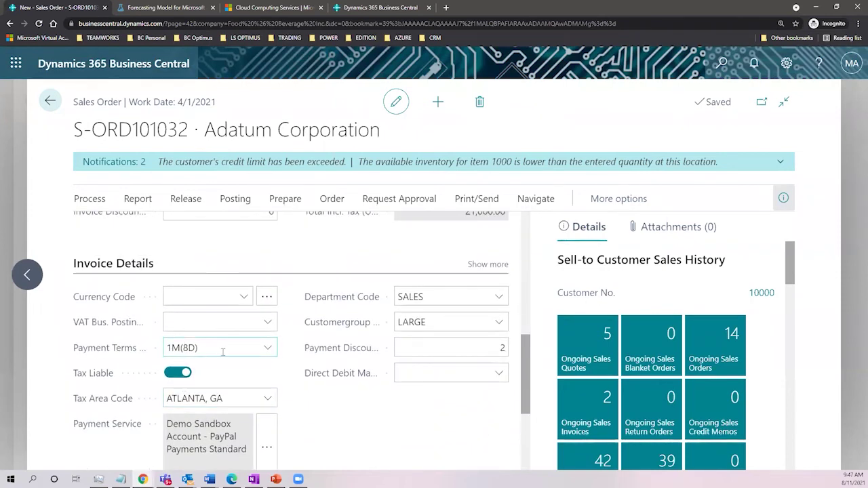
# Review the full payment terms list for the order and keep 1M(8D) selected
pyautogui.click(164, 348)
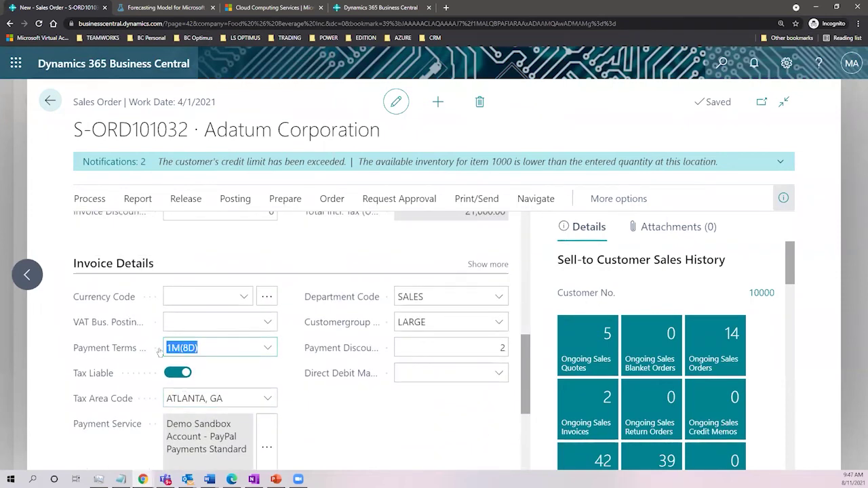
pyautogui.click(267, 349)
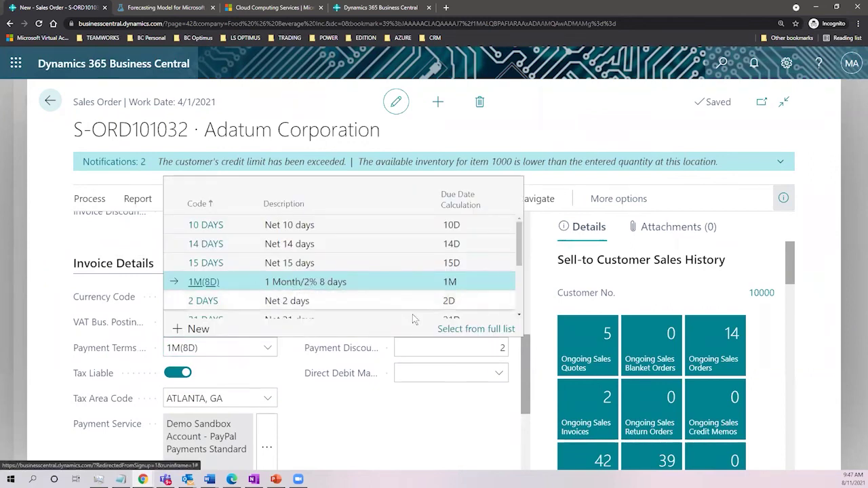
pyautogui.click(457, 329)
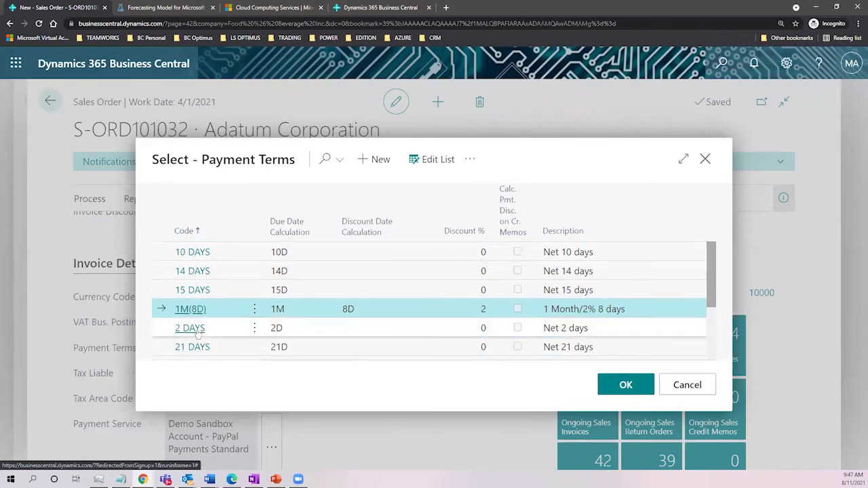
pyautogui.click(625, 384)
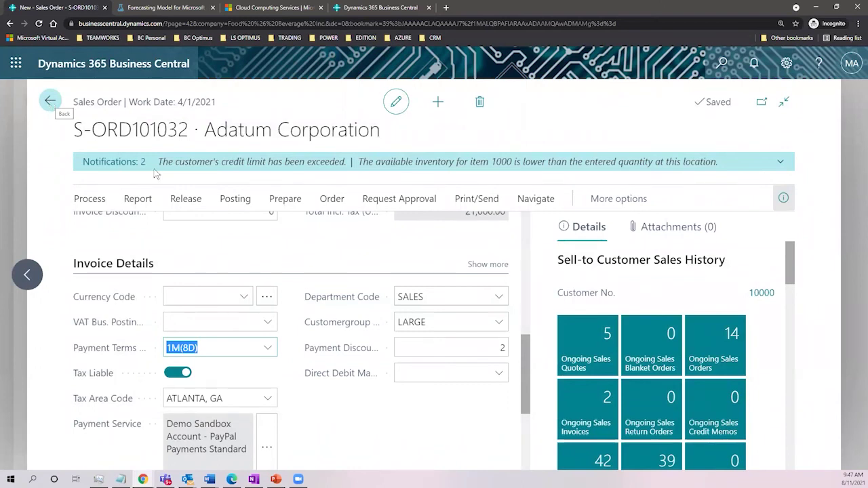
# Release the Adatum Corporation sales order and return to the Cash Flow Forecast chart on the home page
pyautogui.click(187, 202)
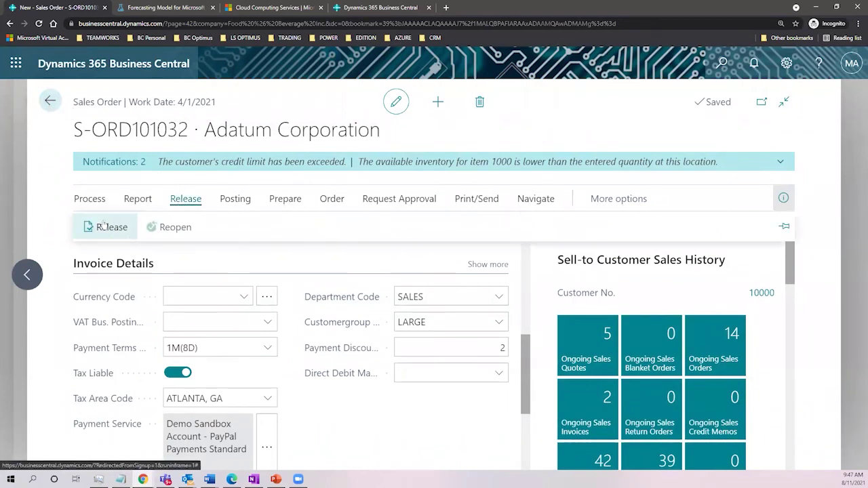
pyautogui.click(106, 227)
pyautogui.scroll(5, 384, 353)
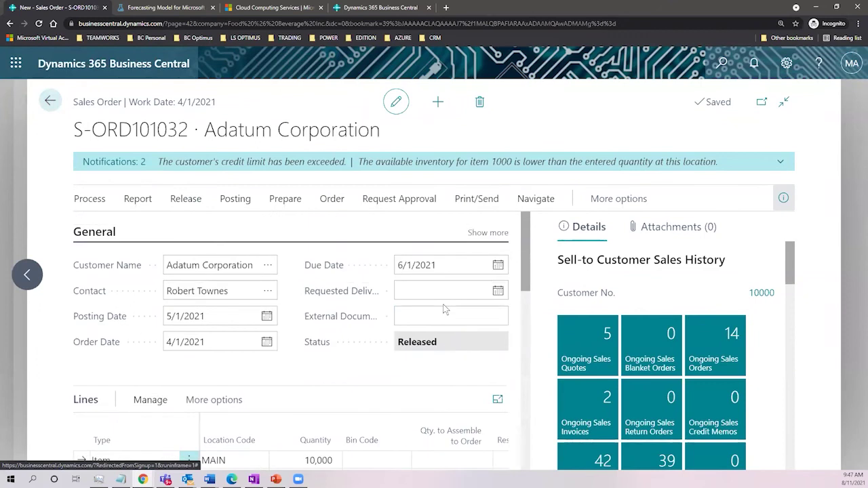
pyautogui.click(442, 270)
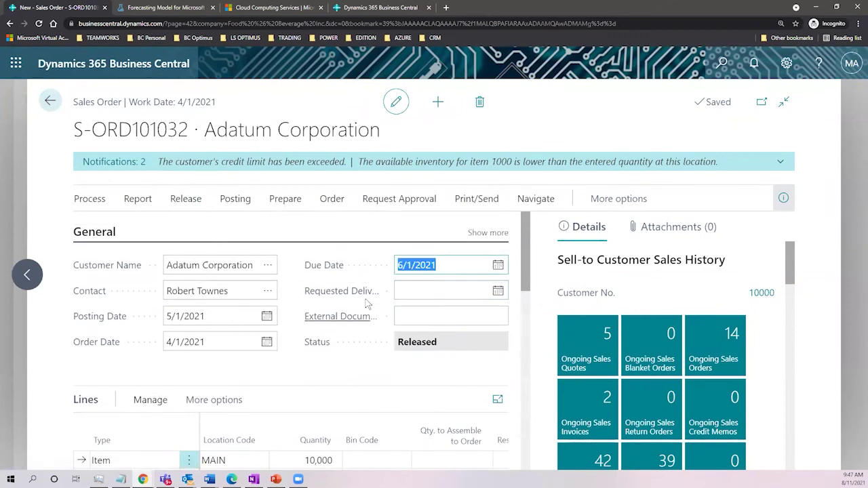
pyautogui.click(57, 100)
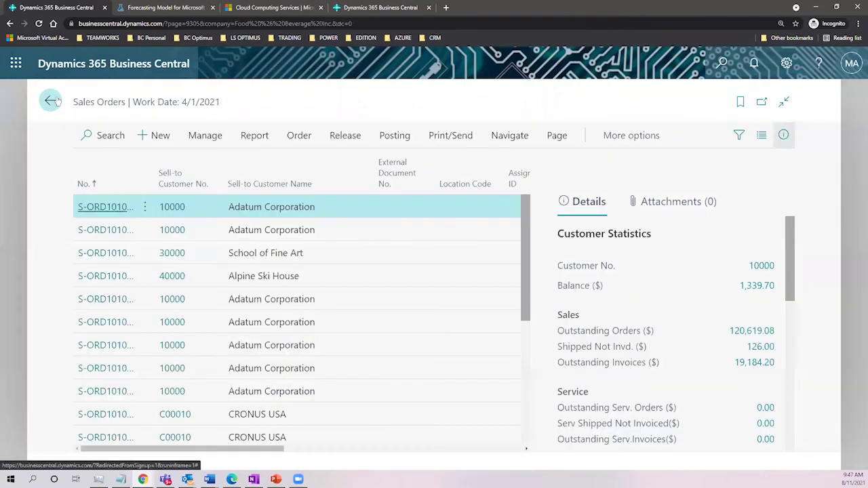
pyautogui.click(57, 100)
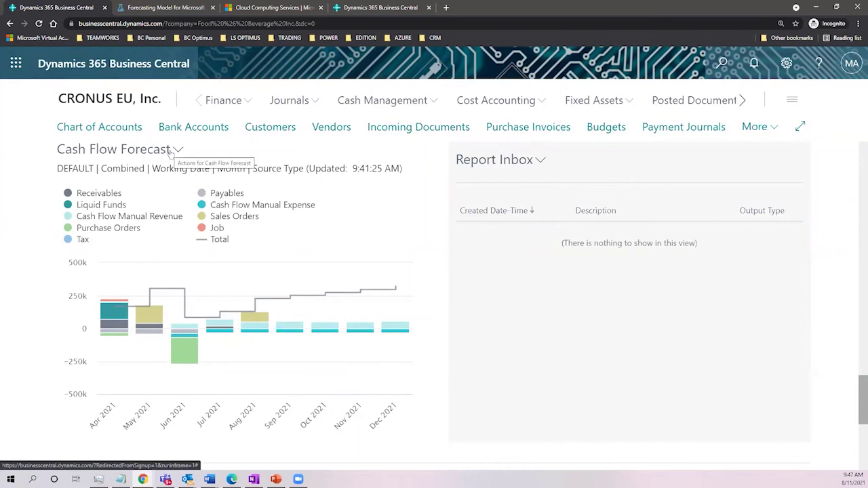
pyautogui.click(170, 151)
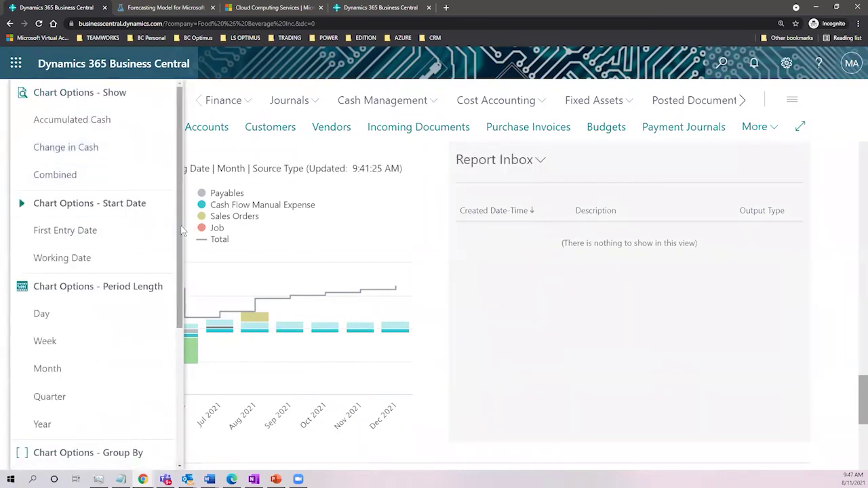
pyautogui.scroll(-3, 170, 296)
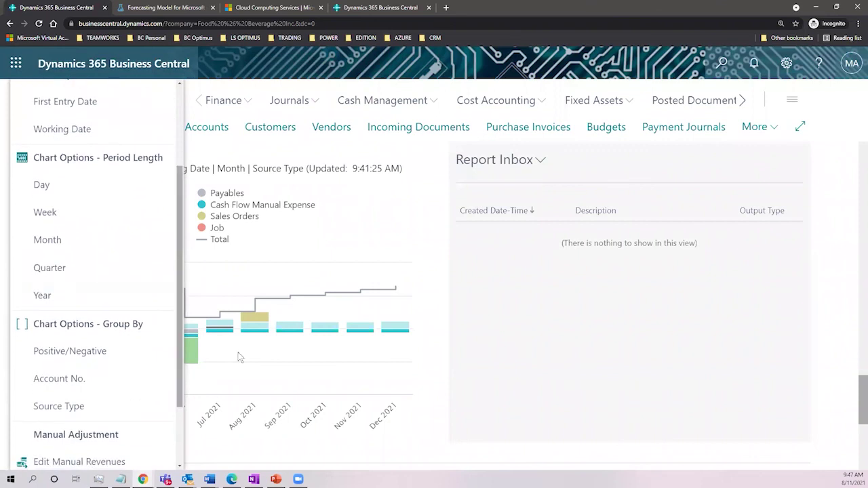
pyautogui.click(538, 331)
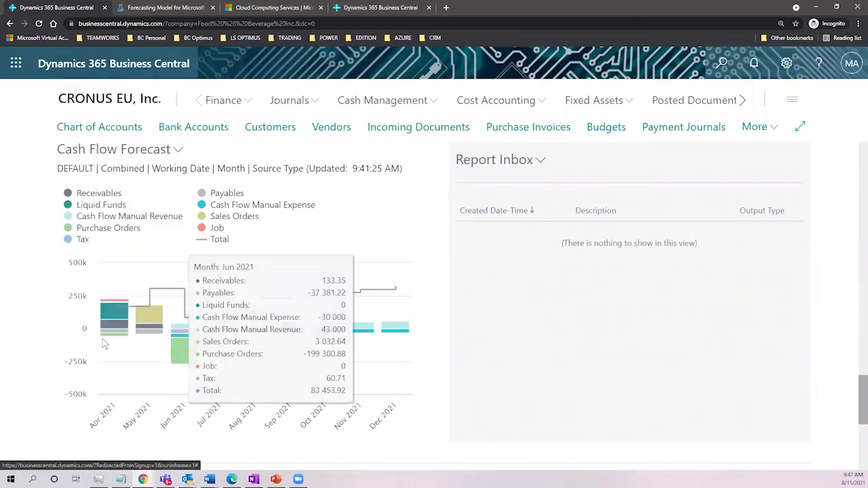
# Recalculate the cash flow forecast from the home page chart and accept the update of its information
pyautogui.hotkey('ctrl', '+')
pyautogui.hotkey('ctrl', '+')
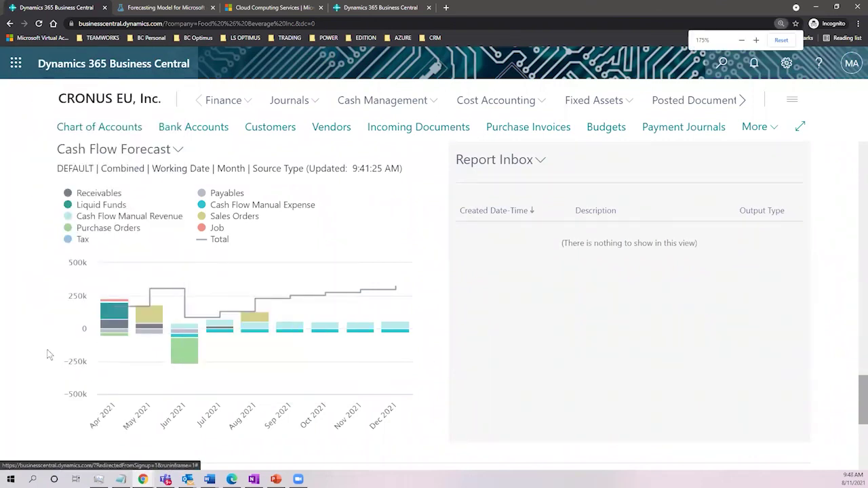
pyautogui.scroll(-1, 88, 343)
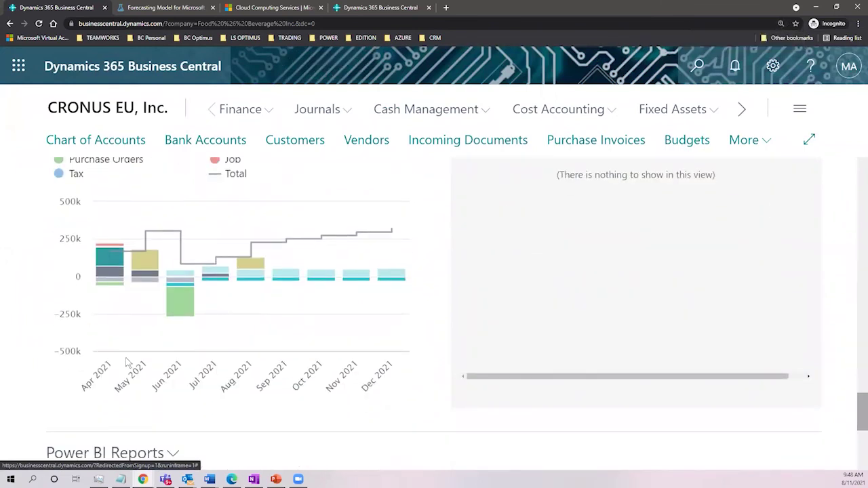
pyautogui.scroll(2, 150, 351)
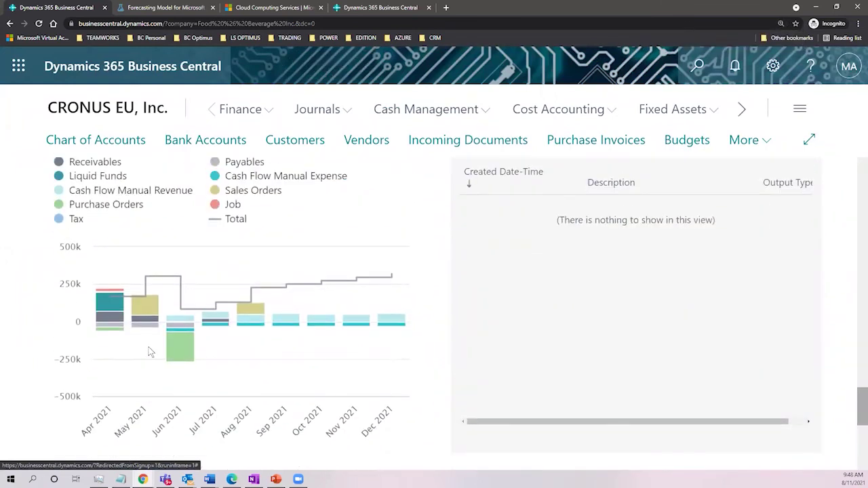
pyautogui.click(181, 202)
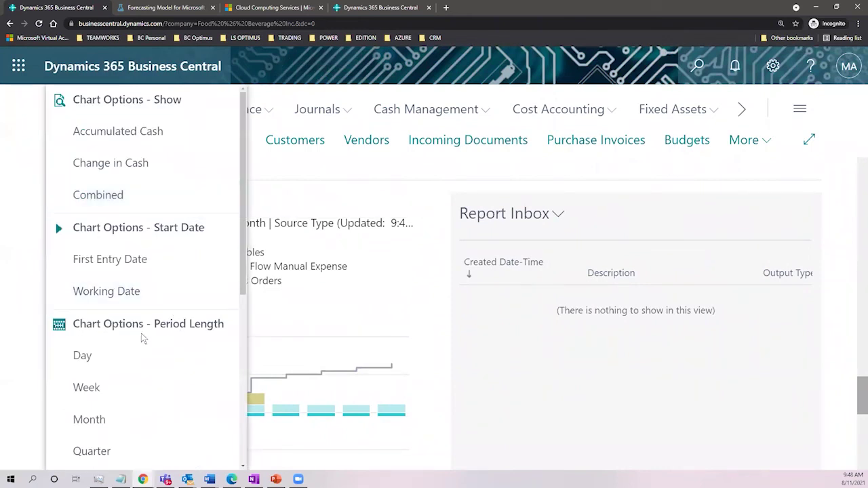
pyautogui.scroll(-3, 141, 333)
pyautogui.scroll(-2, 142, 339)
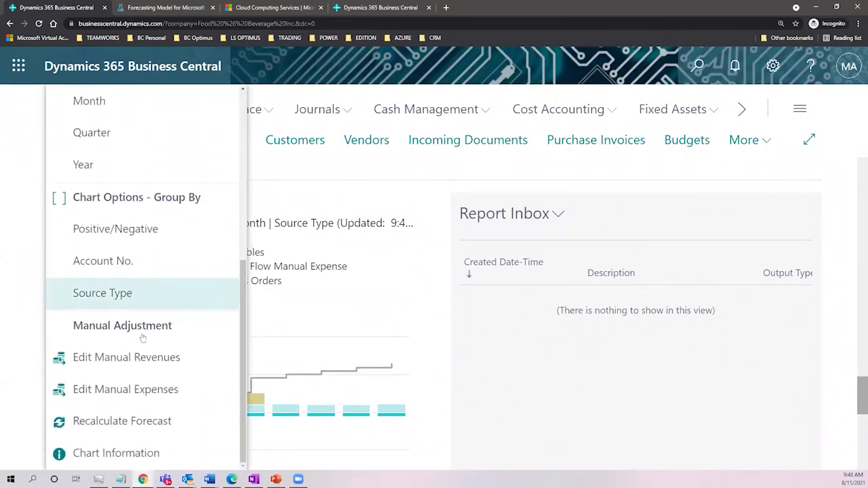
pyautogui.click(114, 421)
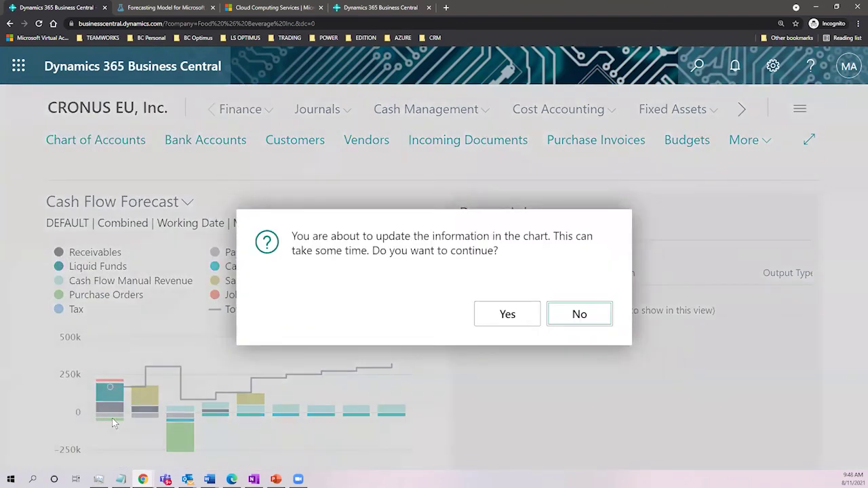
pyautogui.click(488, 313)
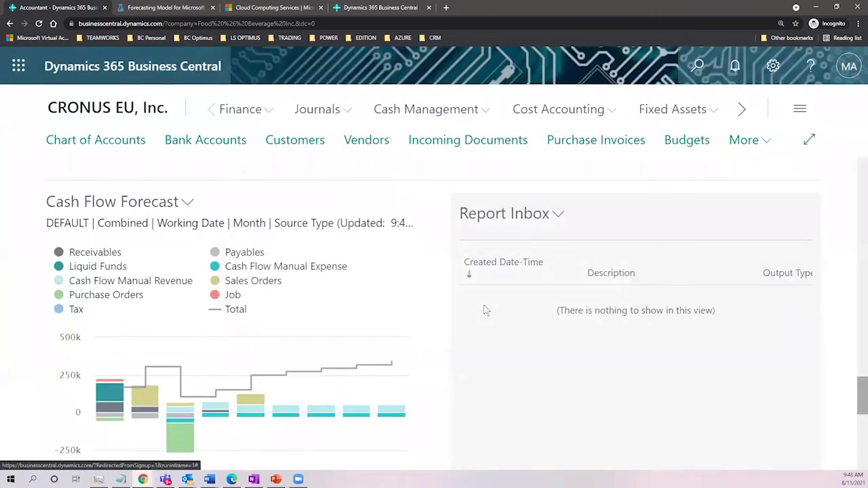
# Examine the recalculated chart's monthly breakdowns, comparing the June 2021 bar with the December 2021 total
pyautogui.scroll(-1, 484, 322)
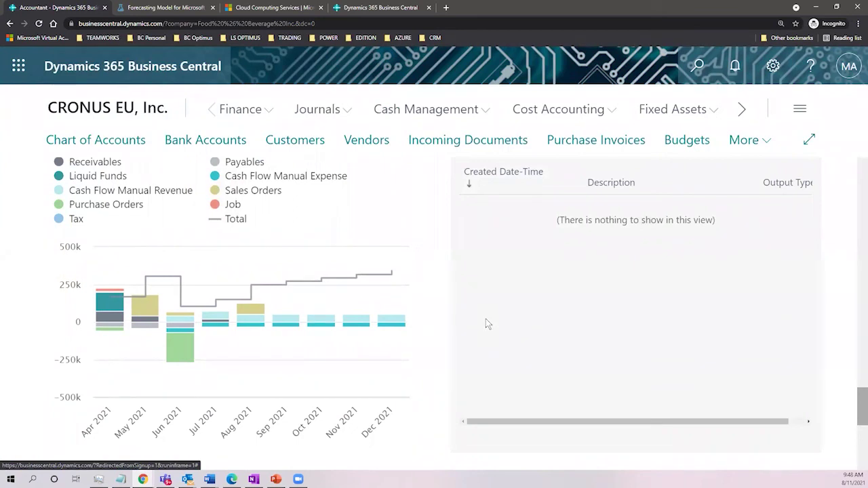
pyautogui.moveTo(158, 358)
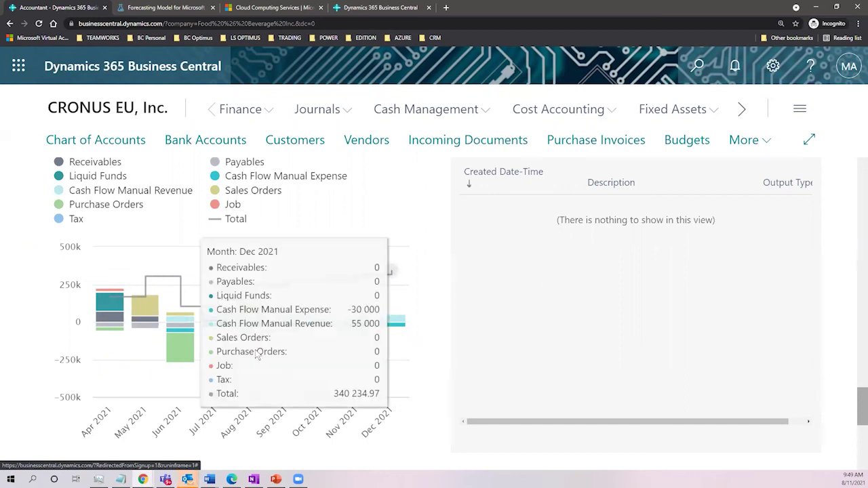
pyautogui.moveTo(180, 350)
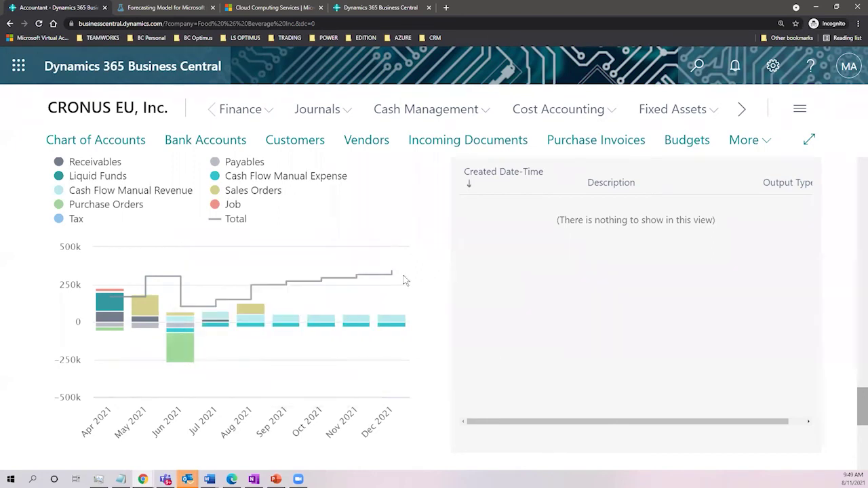
pyautogui.moveTo(390, 274)
pyautogui.moveTo(174, 360)
pyautogui.moveTo(388, 276)
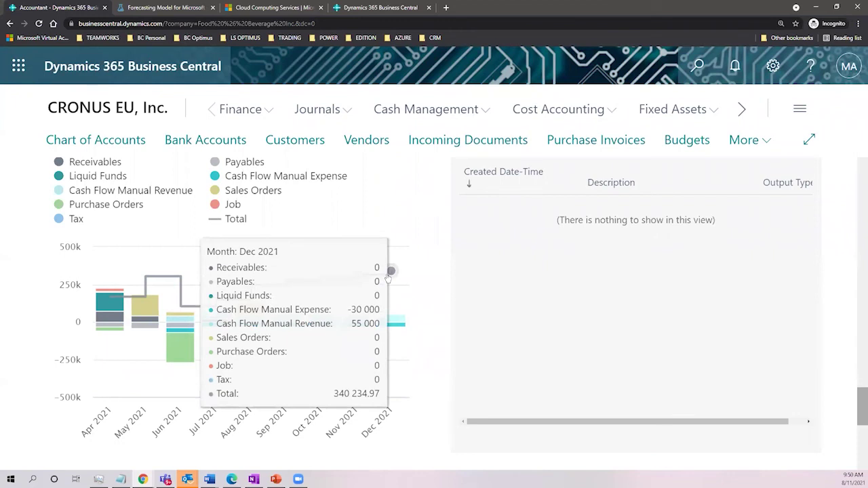
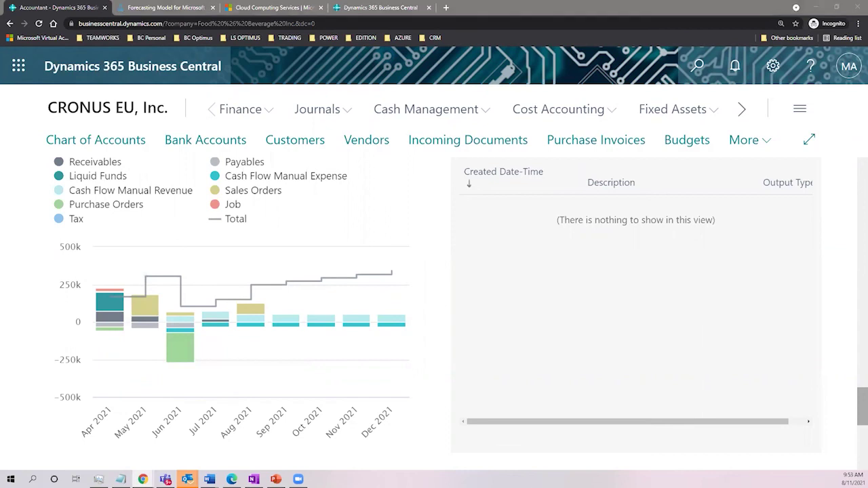
# Switch to the PowerPoint presentation and show its closing contact slide, slide 21, in a maximized window
pyautogui.click(275, 479)
pyautogui.scroll(-2, 239, 233)
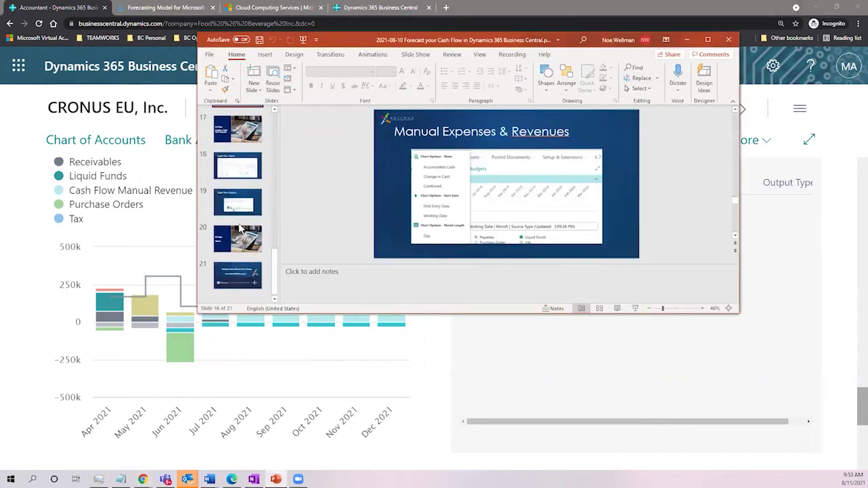
pyautogui.click(243, 283)
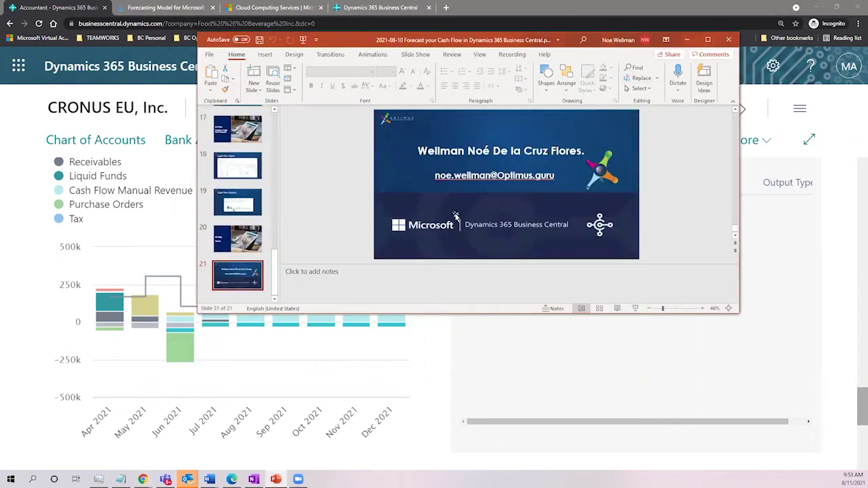
pyautogui.click(708, 40)
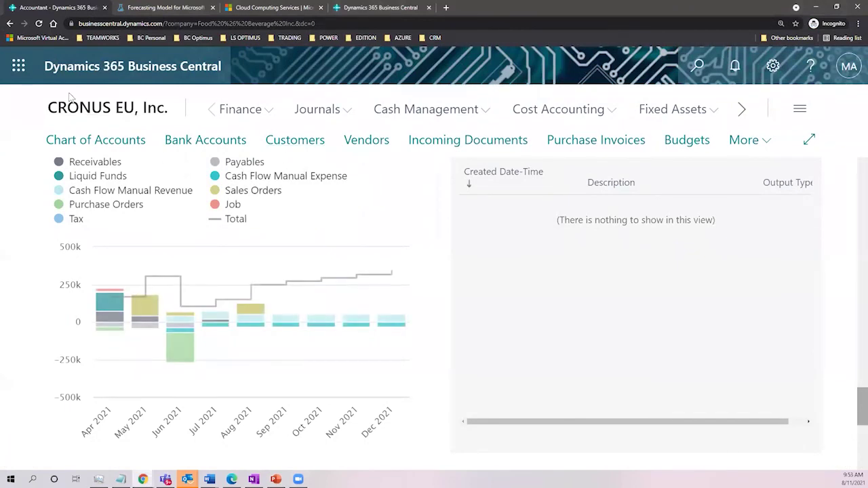
# Return to Business Central in the browser, open the role explorer to review features by role, and open the app launcher
pyautogui.hotkey('ctrl', '-')
pyautogui.hotkey('ctrl', '-')
pyautogui.hotkey('ctrl', '-')
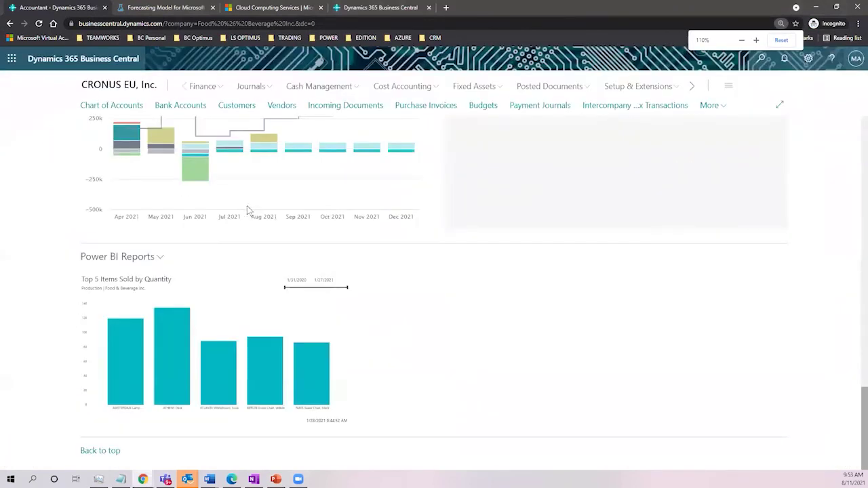
pyautogui.hotkey('ctrl', '-')
pyautogui.scroll(15, 353, 196)
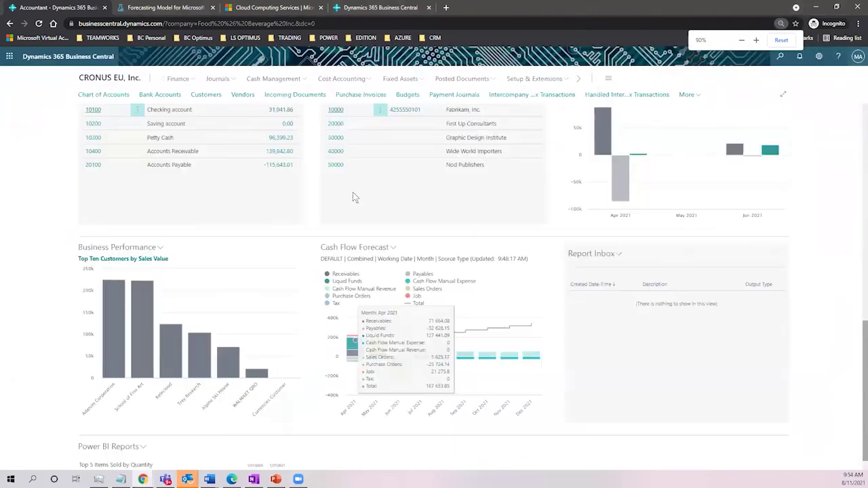
pyautogui.click(608, 80)
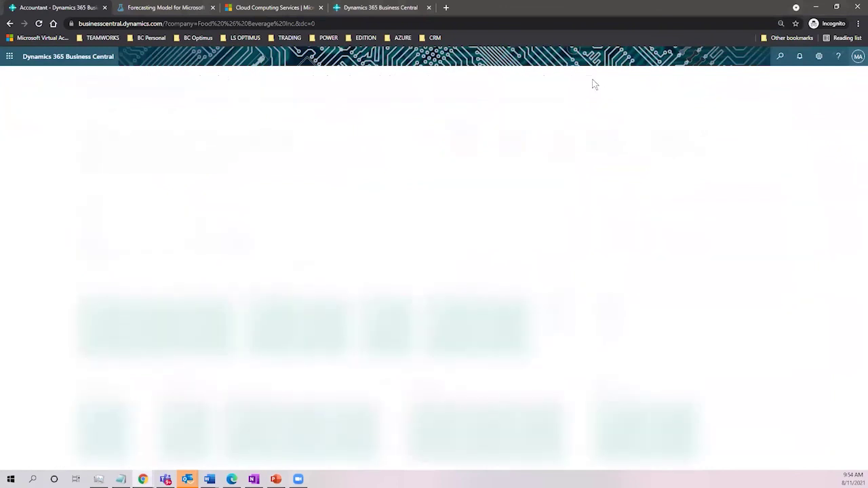
pyautogui.click(180, 78)
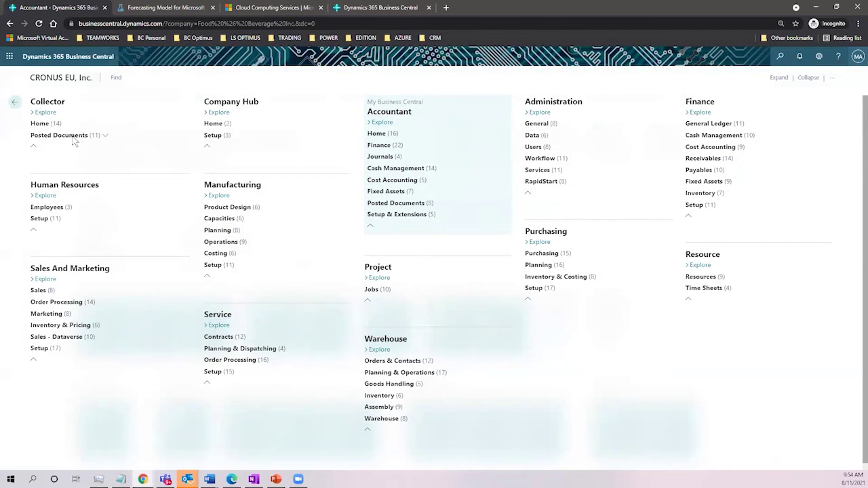
pyautogui.click(10, 57)
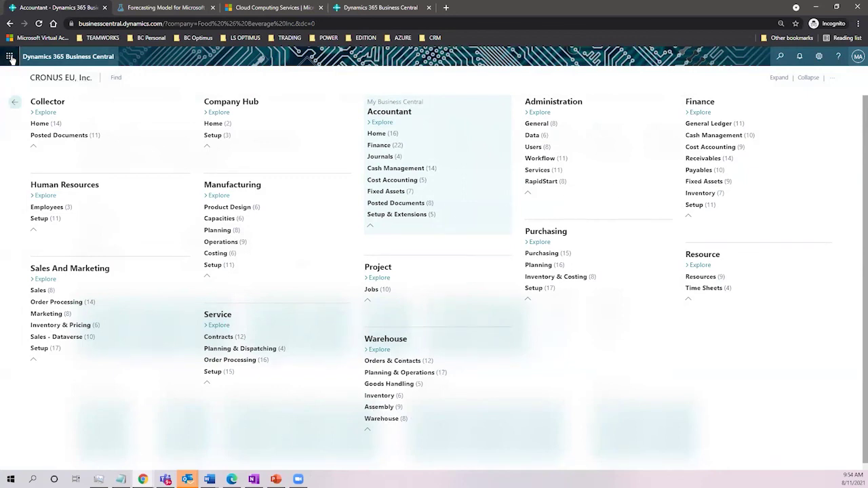